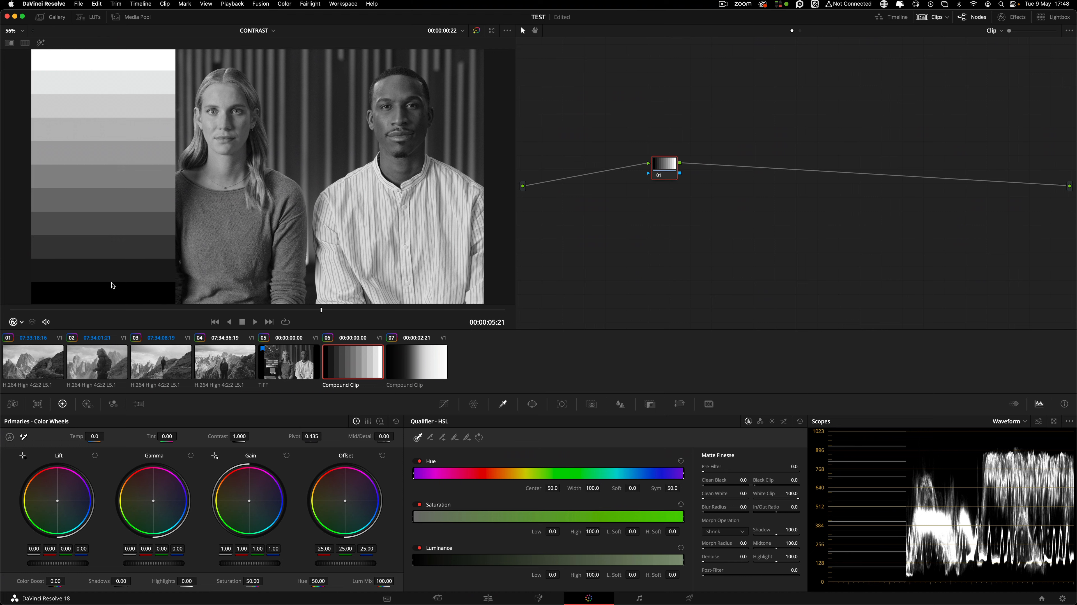
Select the interview clip's correction node and float the waveform scope in a large window.
left_click_drag(662, 170, 660, 178)
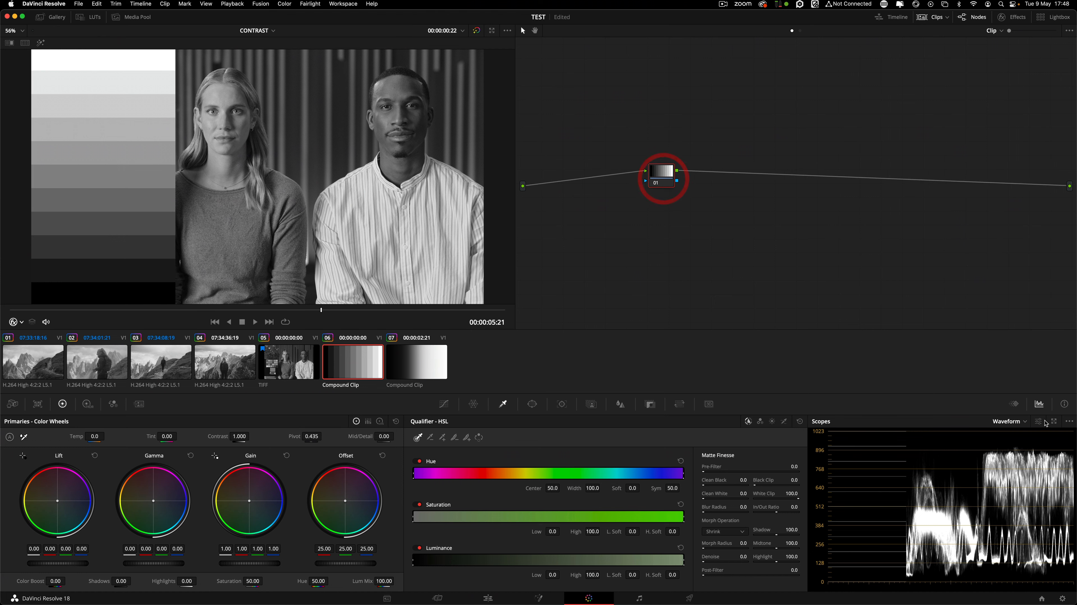
left_click(1053, 424)
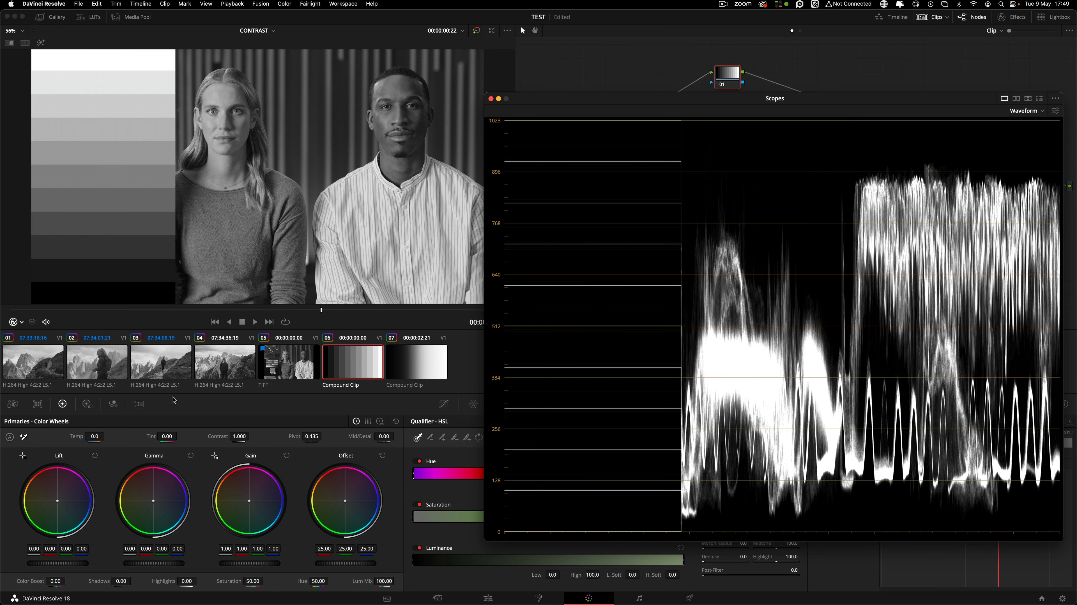
Switch the viewer overlay to Qualifier and raise the clip's contrast toward about 1.9.
left_click(17, 321)
left_click(39, 347)
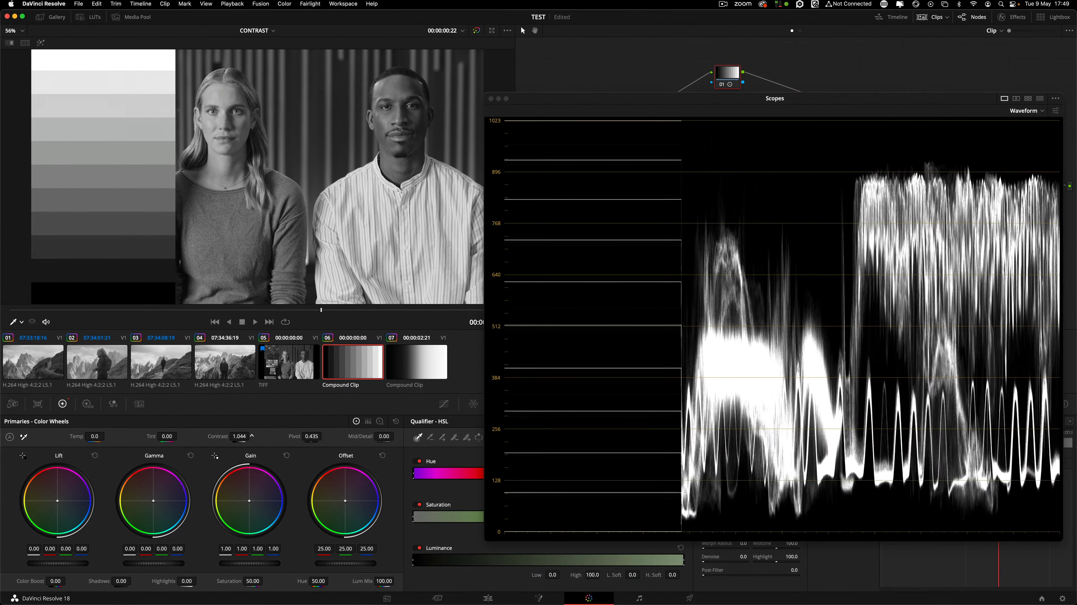
left_click_drag(252, 436, 264, 436)
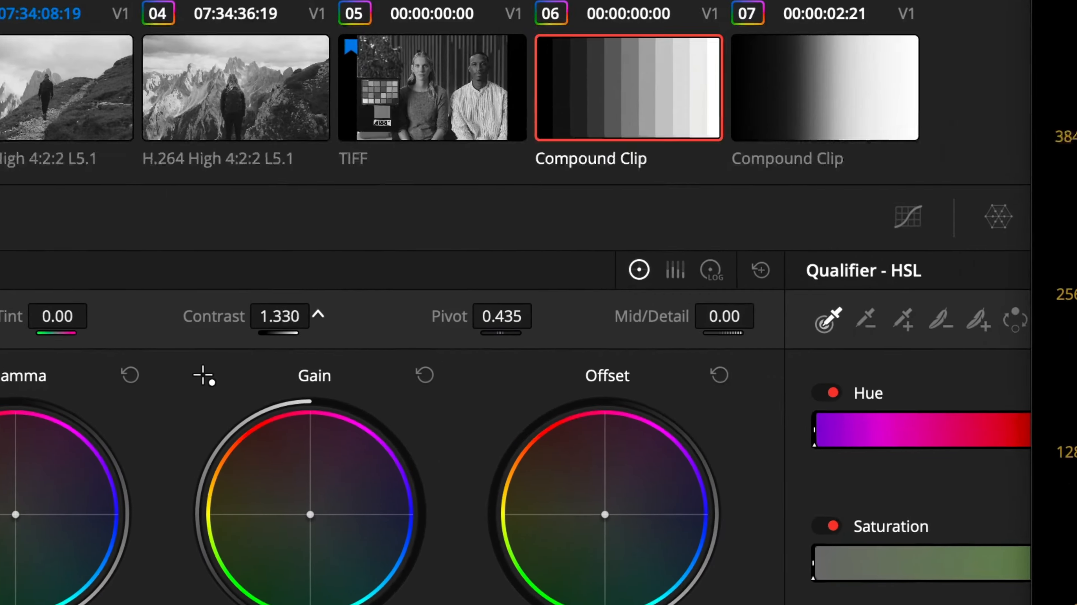
left_click_drag(279, 316, 288, 316)
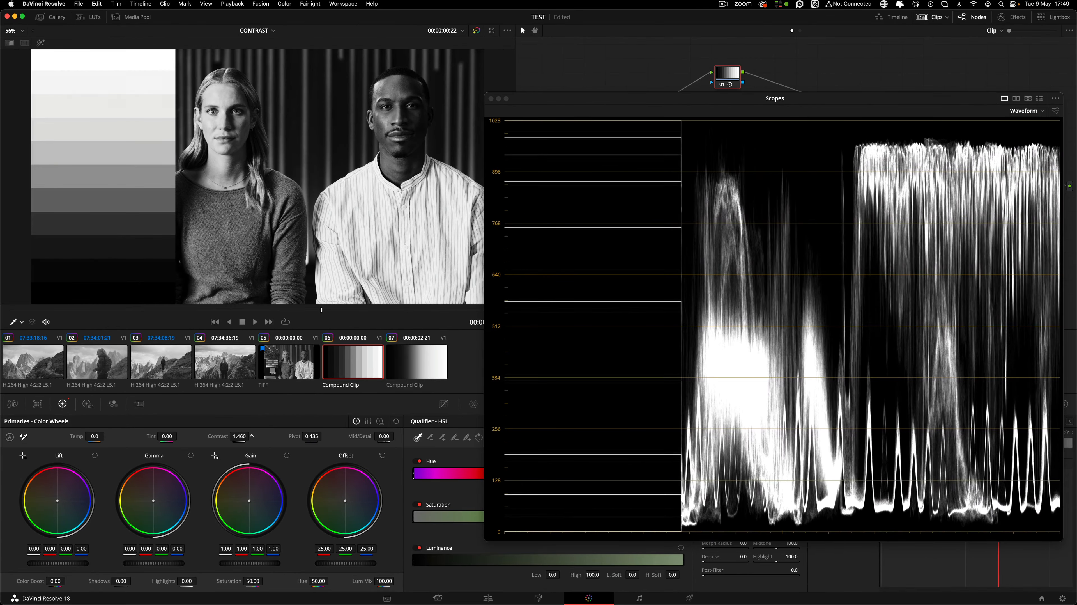
left_click_drag(252, 436, 237, 438)
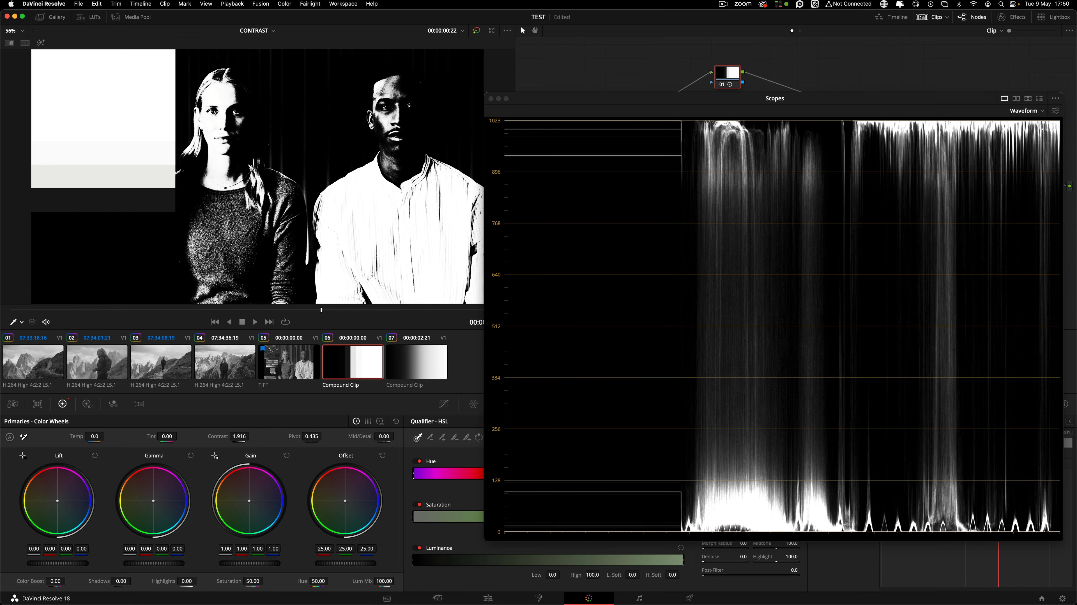
Lower contrast from 1.916 down to 0.000, flattening the clip to grey.
left_click_drag(239, 436, 204, 436)
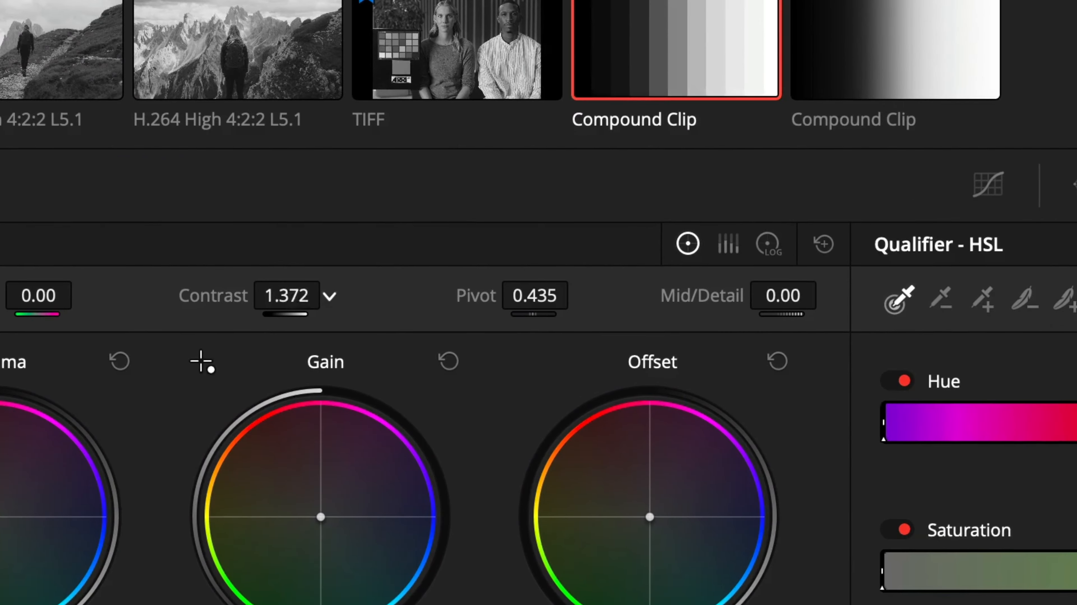
left_click_drag(166, 295, 71, 295)
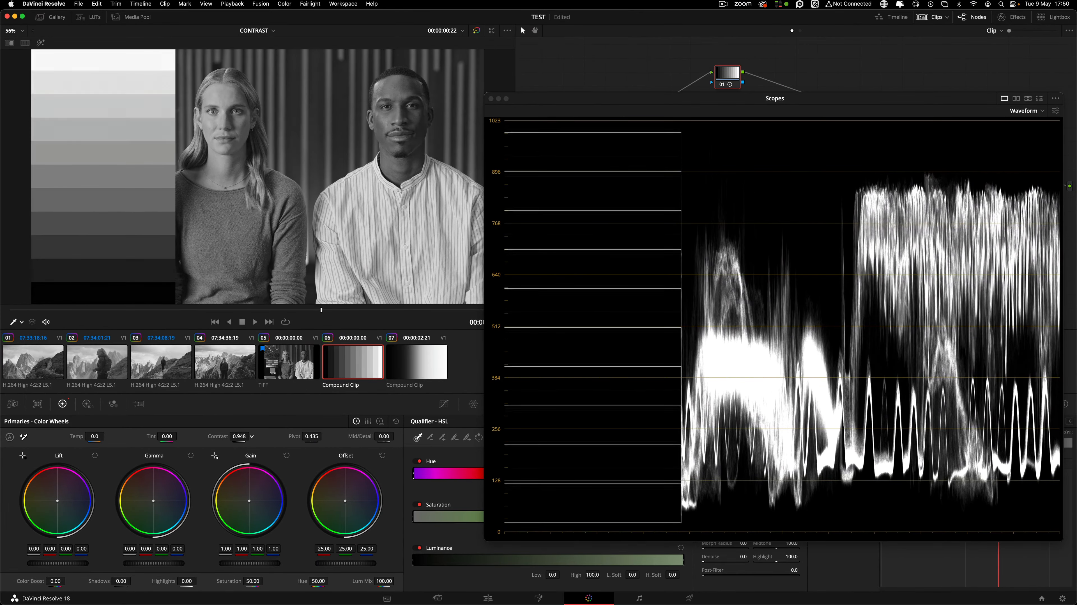
left_click_drag(34, 436, 243, 437)
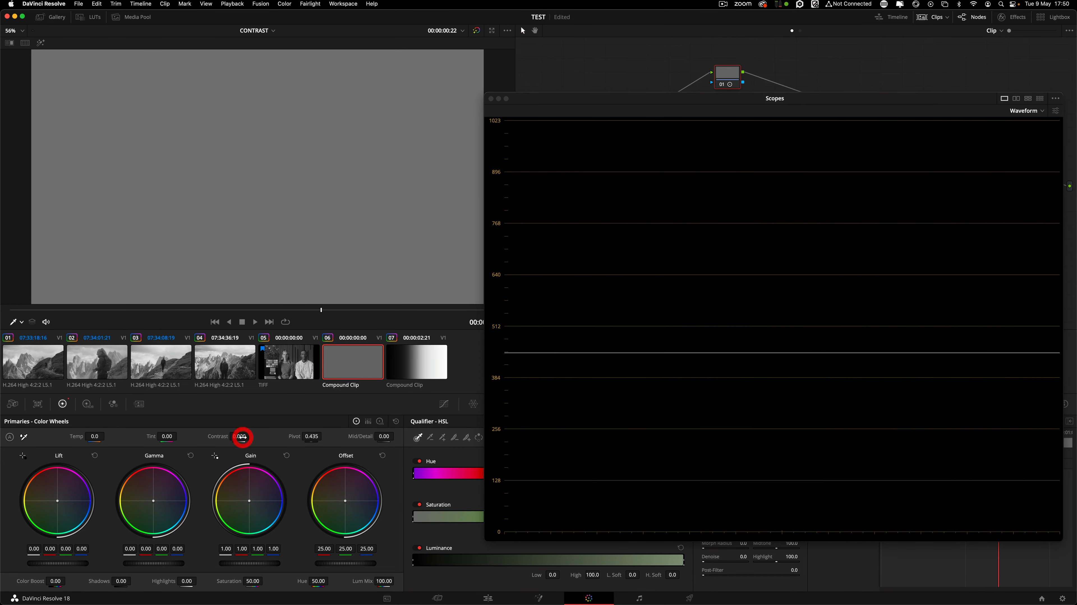
Reset contrast, try a strong increase to 1.874, then reset it back to 1.000.
double_click(212, 437)
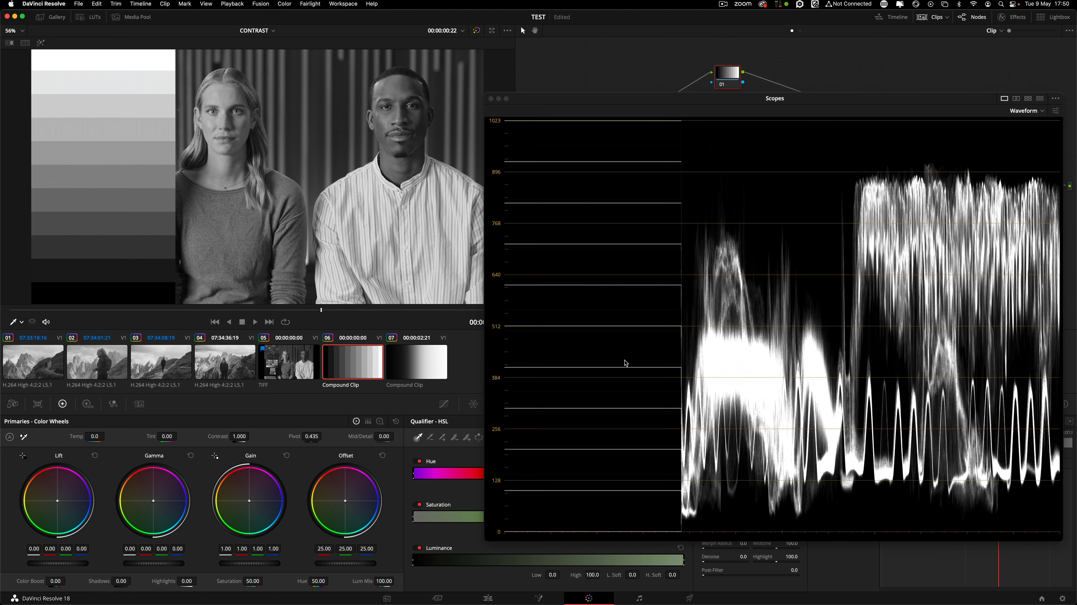
left_click_drag(238, 437, 255, 436)
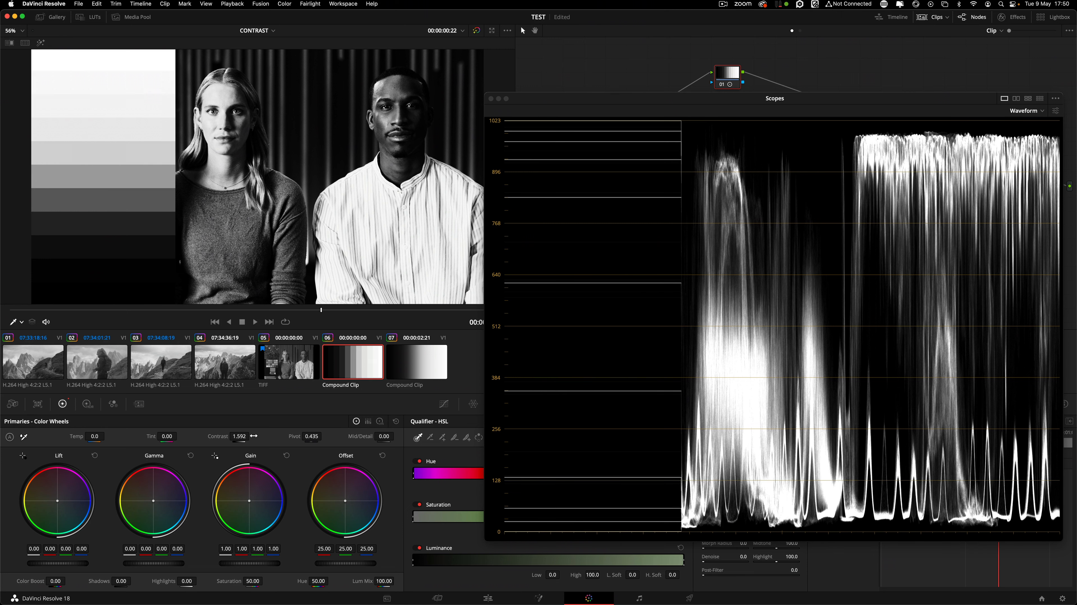
left_click_drag(241, 436, 301, 437)
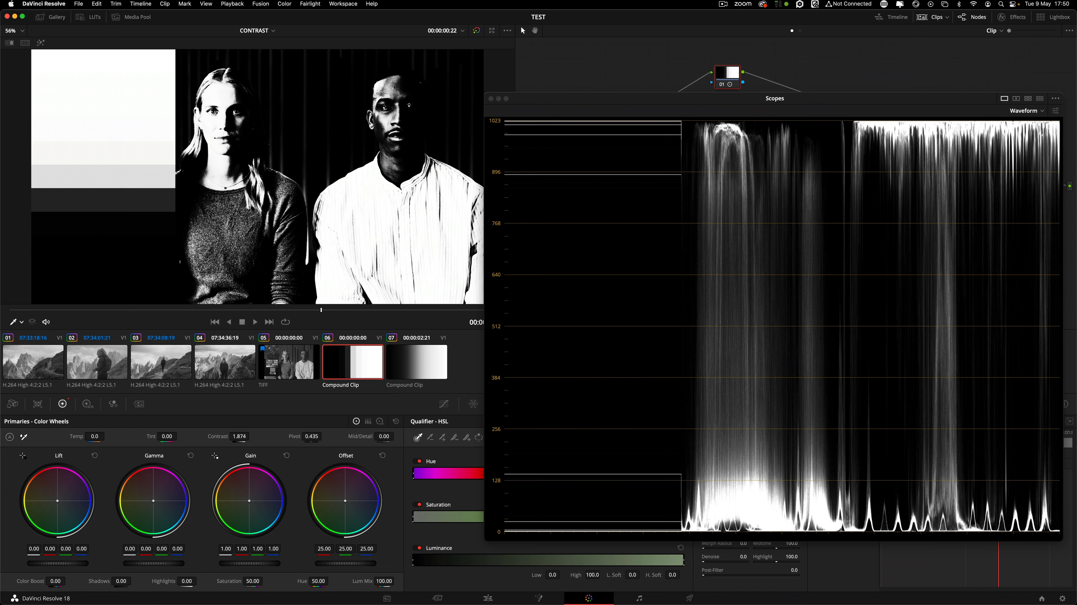
left_click(236, 436)
double_click(228, 436)
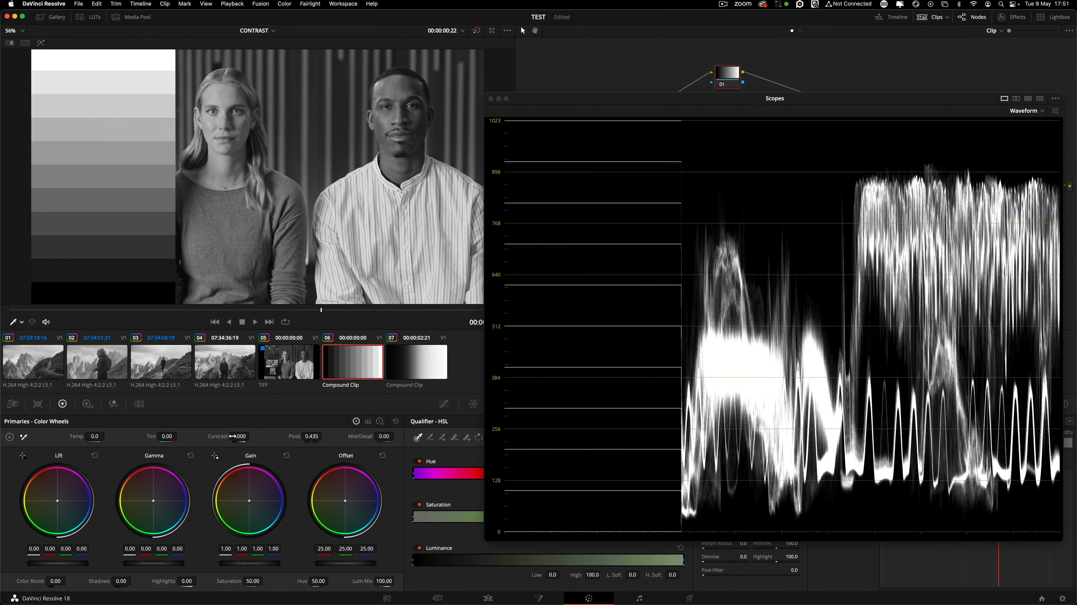
left_click_drag(239, 436, 254, 436)
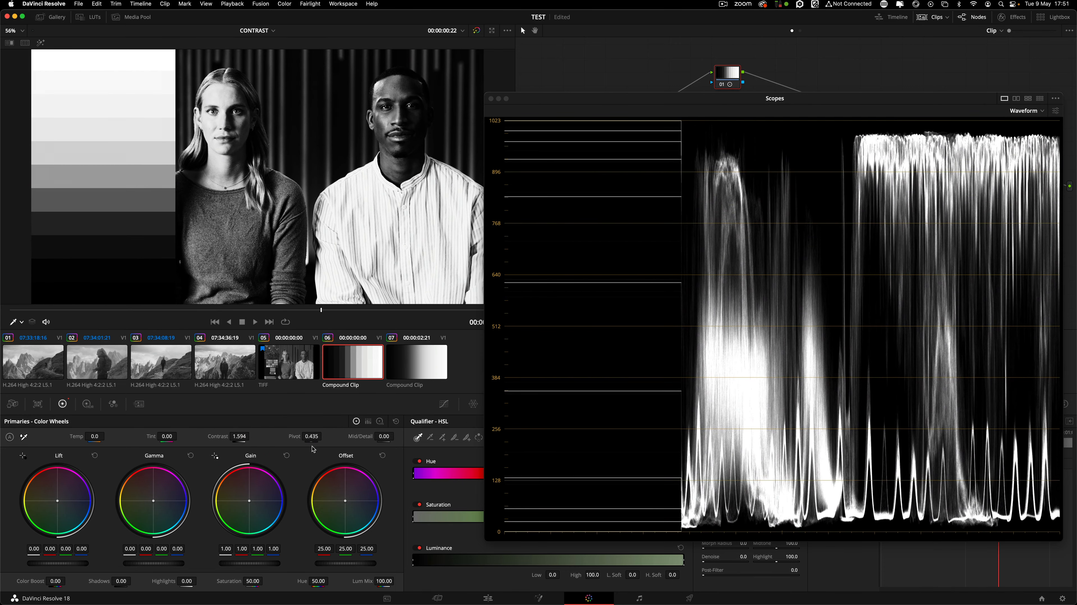
left_click_drag(316, 436, 298, 439)
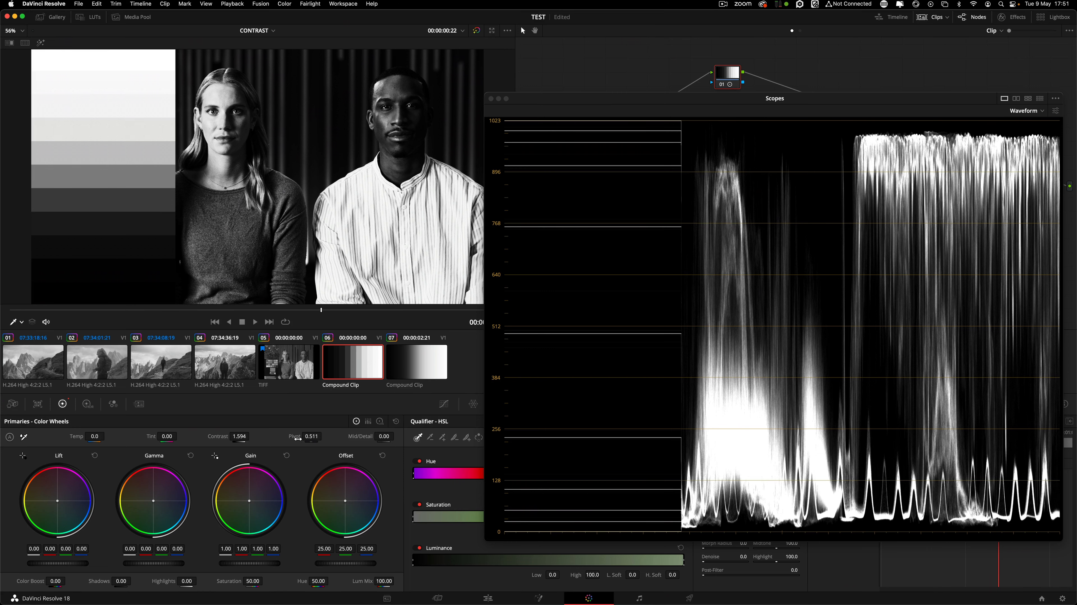
left_click_drag(301, 438, 297, 437)
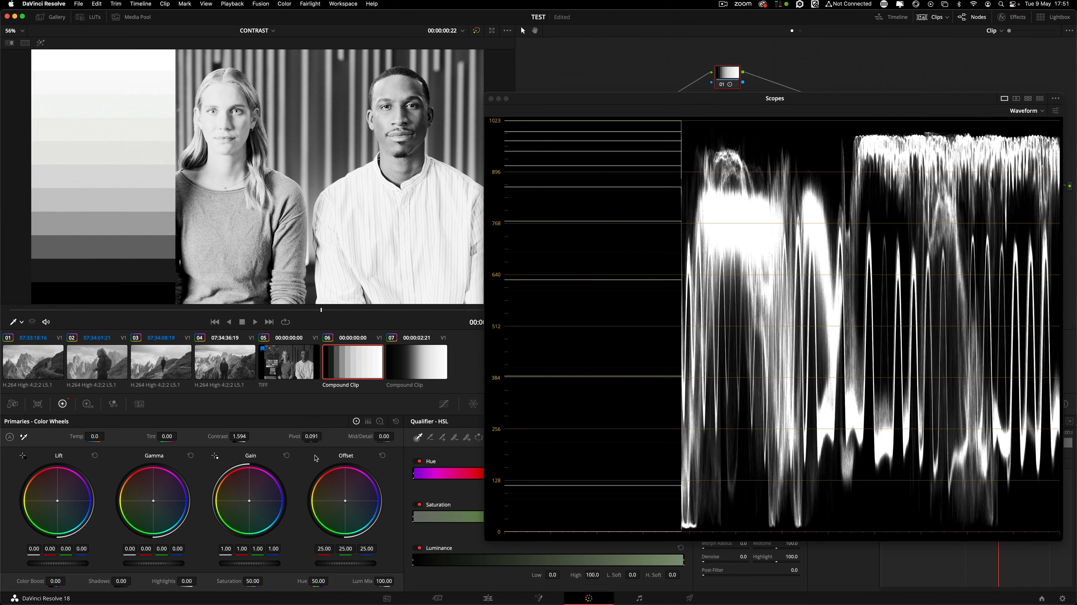
mouse_move(311, 439)
left_mouse_down()
mouse_move(330, 436)
mouse_move(307, 436)
left_mouse_up()
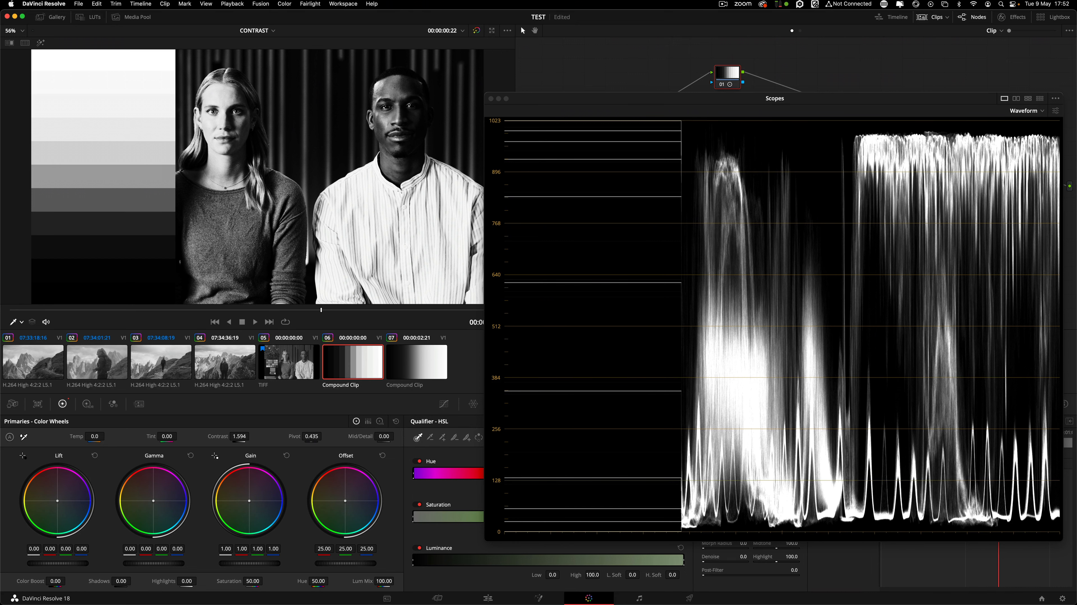
double_click(218, 439)
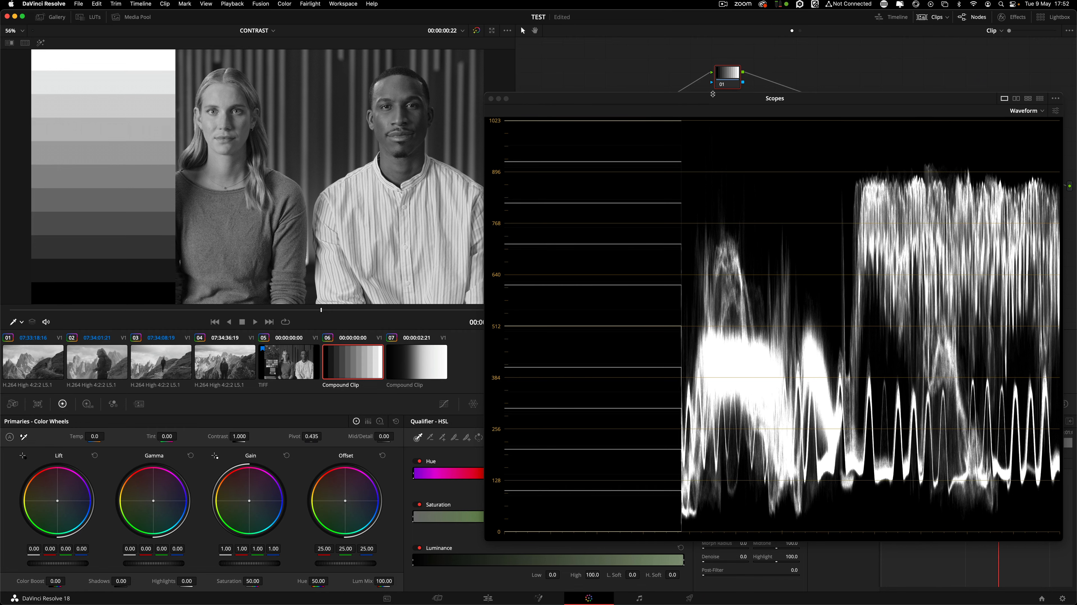
left_click_drag(713, 94, 703, 87)
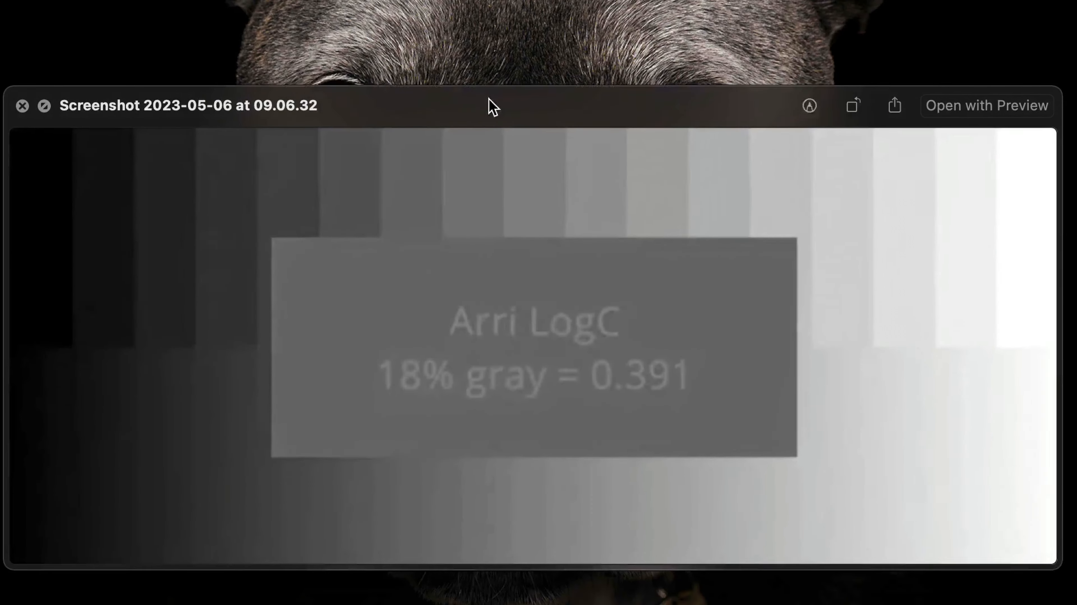
Compare the Arri LogC, Red Log3G10 (0.341) and Sony Slog3 (0.420) gray charts, then return to Resolve.
left_click_drag(491, 106, 498, 81)
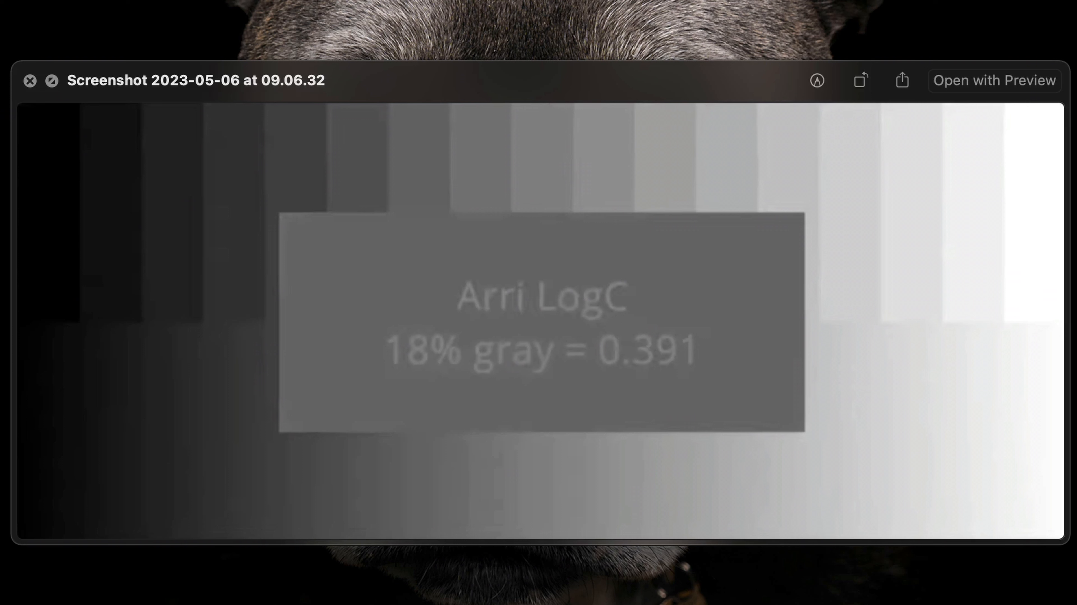
key("Up")
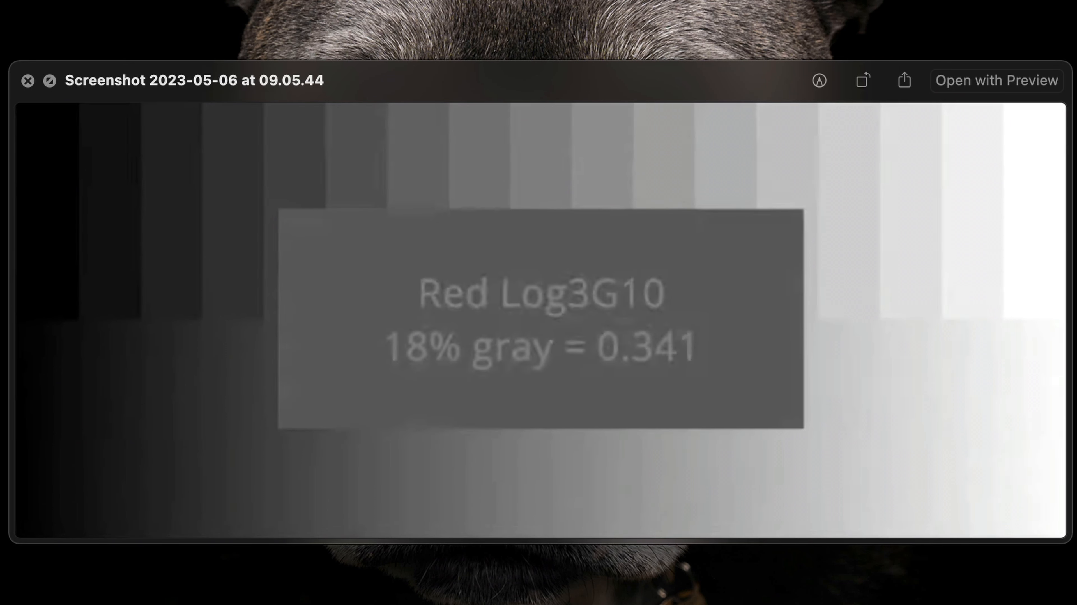
key("Down")
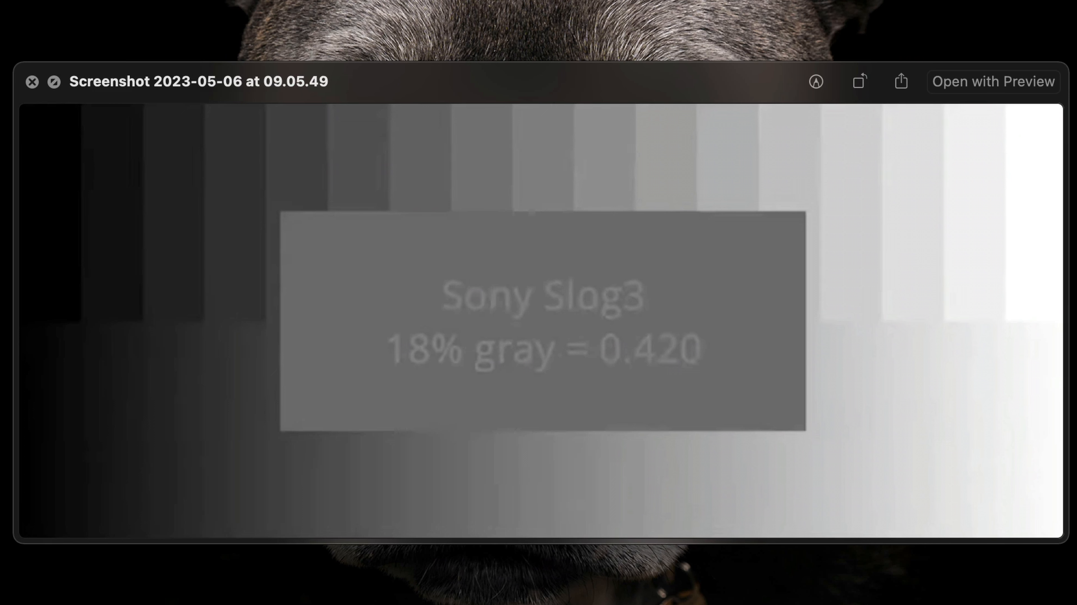
key("Down")
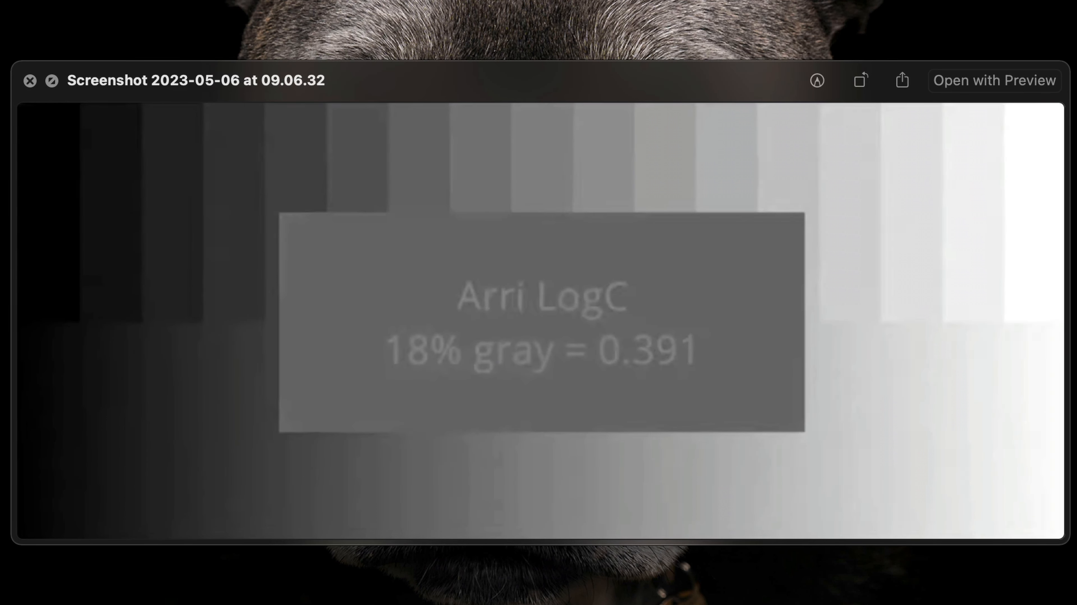
left_click(281, 570)
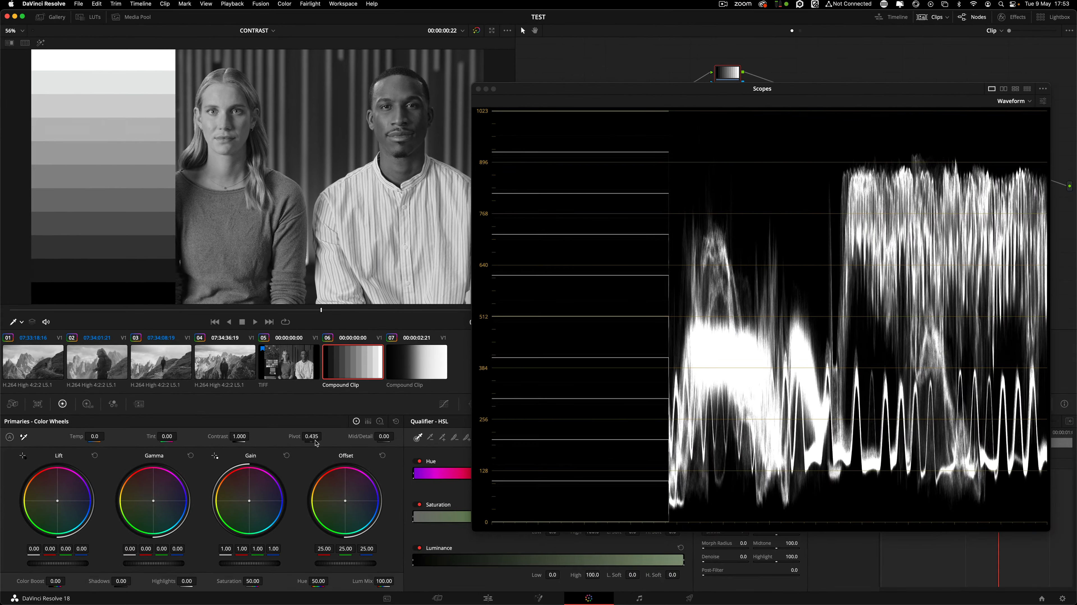
Set the pivot to 0.391 and raise contrast slightly above 1.000.
left_click(314, 437)
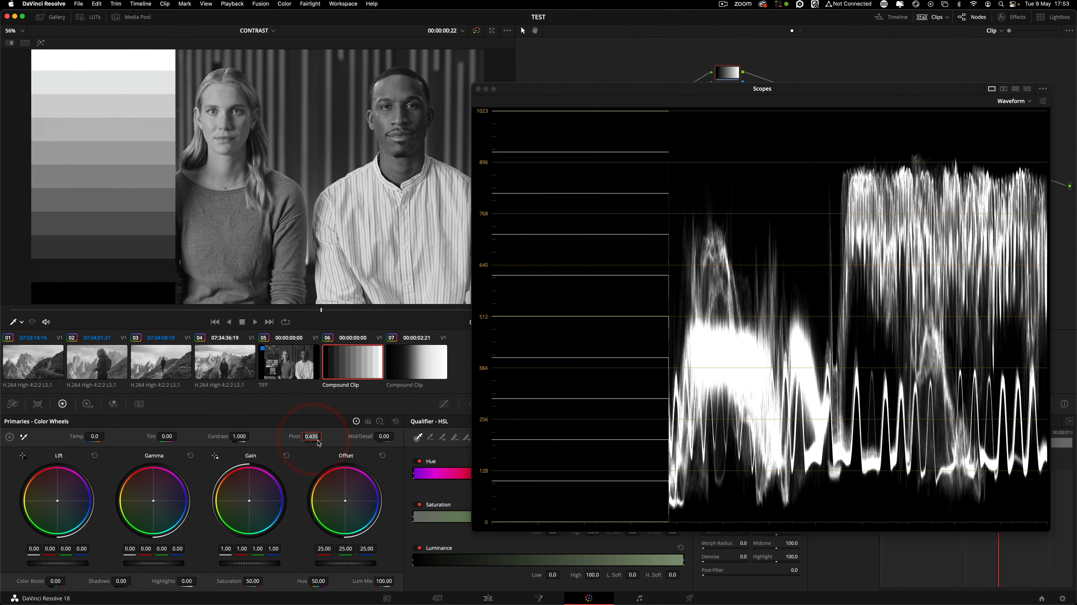
type(".391")
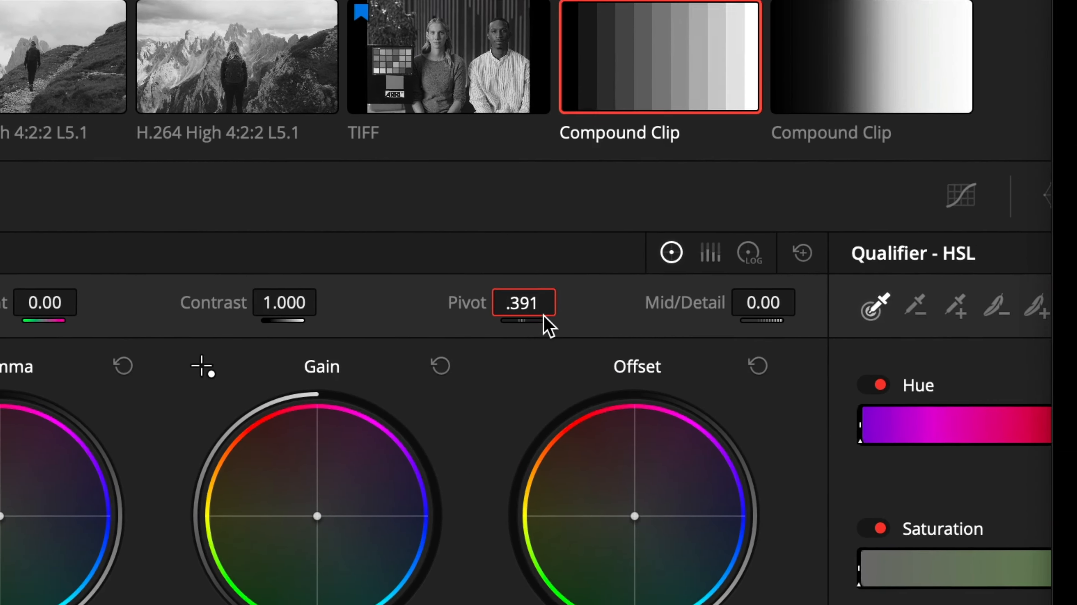
key("Return")
left_click_drag(243, 425, 277, 436)
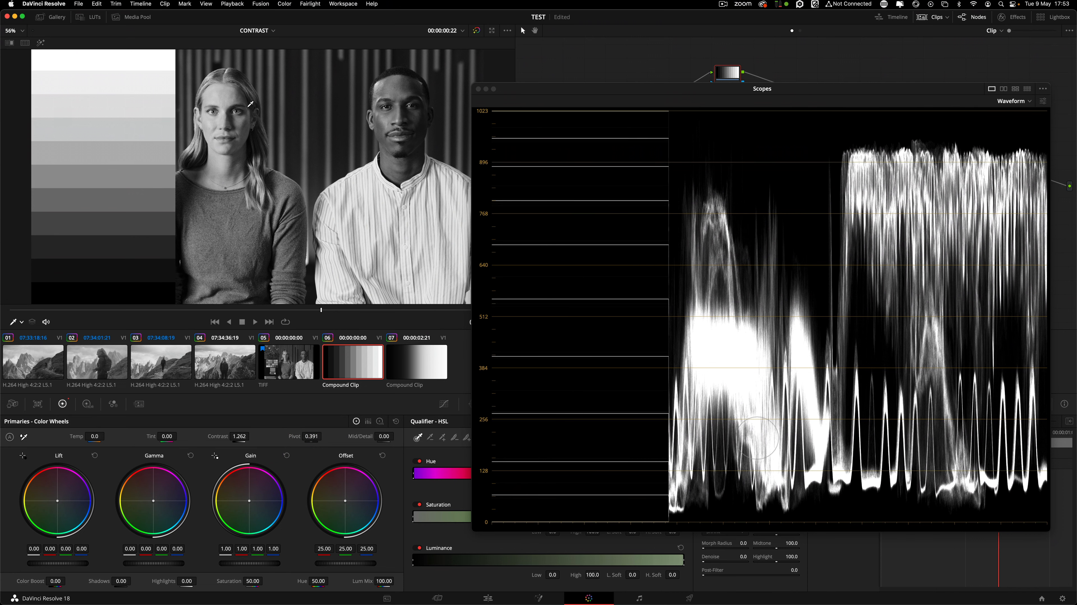
Compare the grade on and off with Cmd+D, lowering contrast from 1.262 to 1.172.
key("super+d")
key("super+d")
key("super+d")
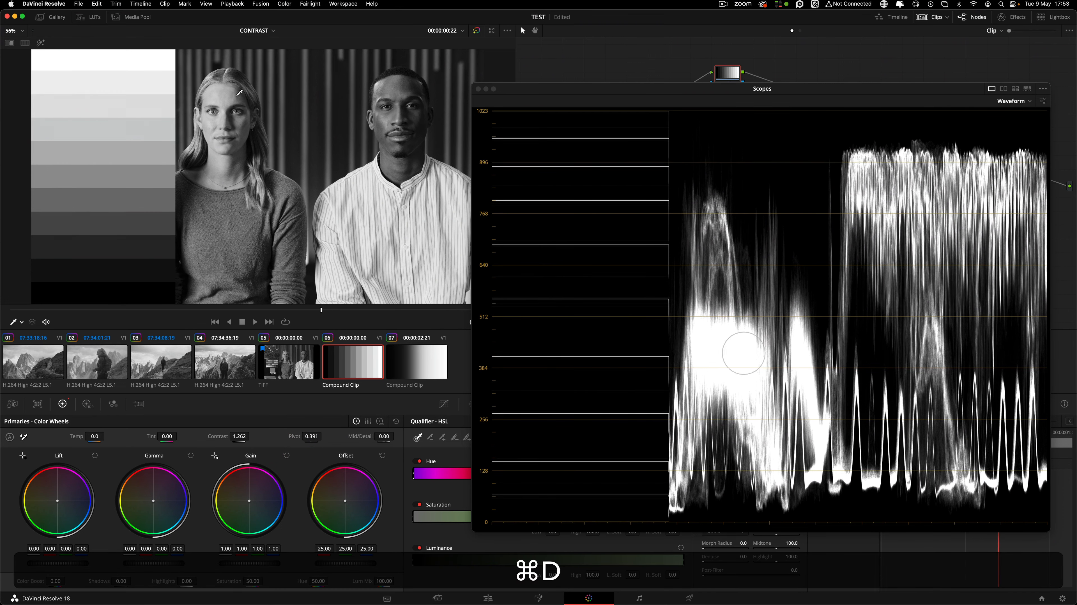
key("super+d")
key("super+d")
key("super+d")
left_click_drag(243, 438, 241, 436)
key("super+d")
key("super+d")
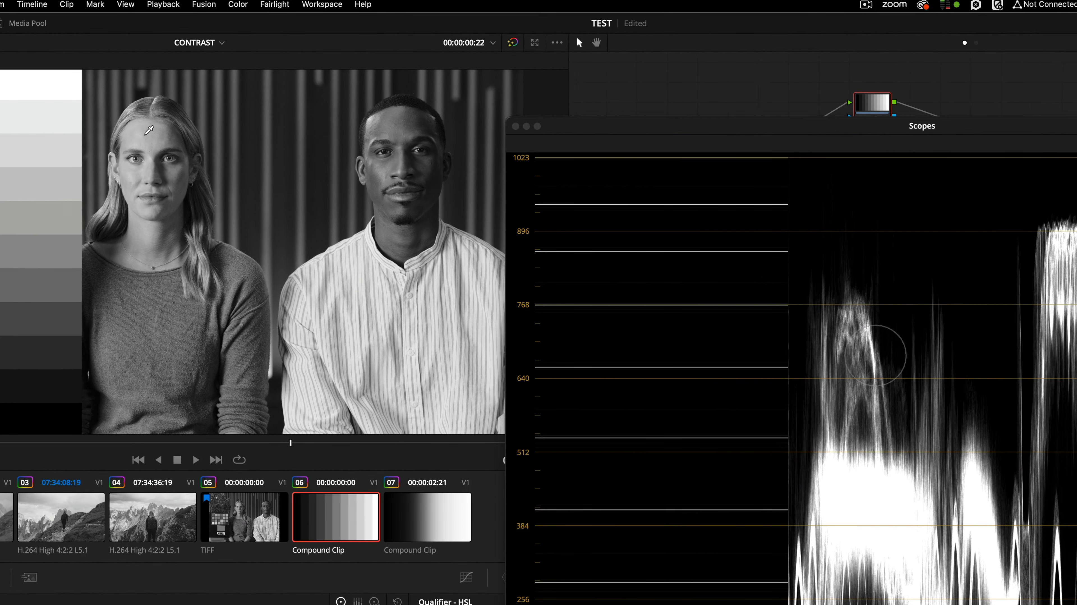
key("super+d")
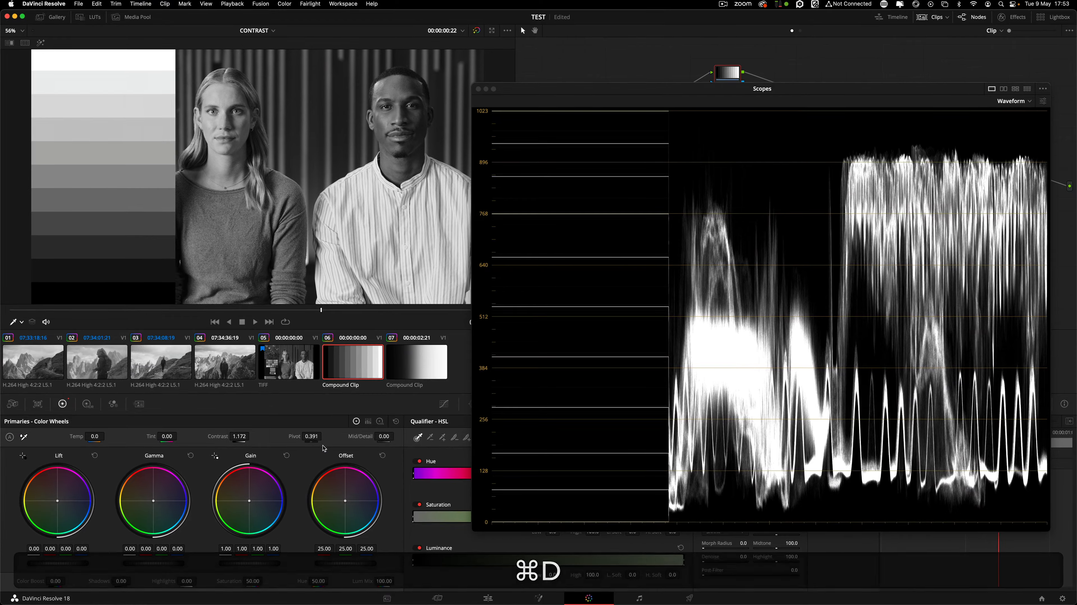
Try a pivot of 0.731, then lower it to 0.185, comparing the bypassed and graded waveform.
left_click_drag(311, 439, 313, 441)
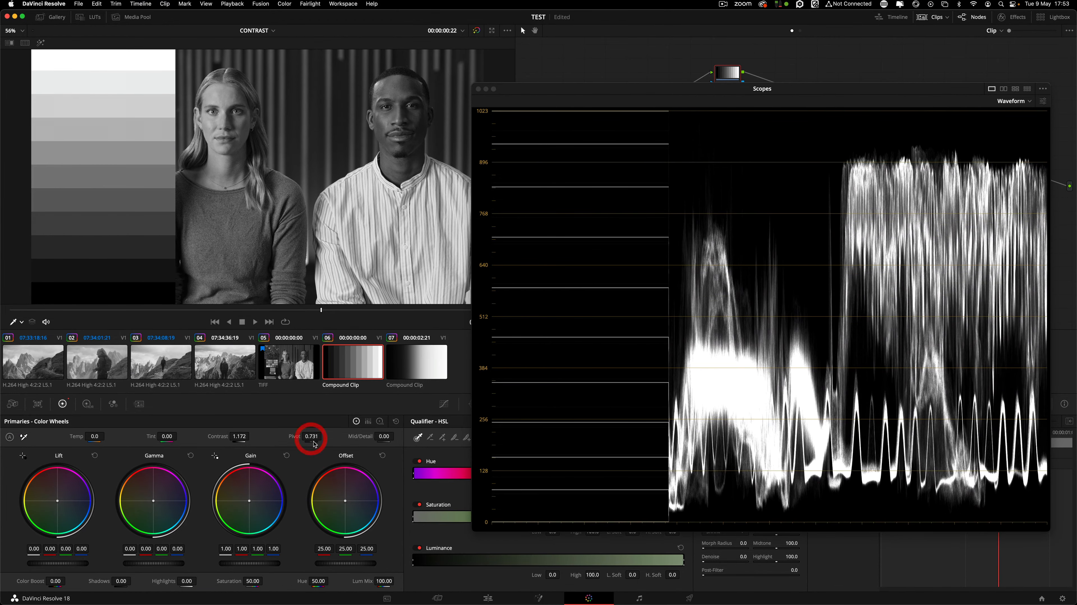
key("super+d")
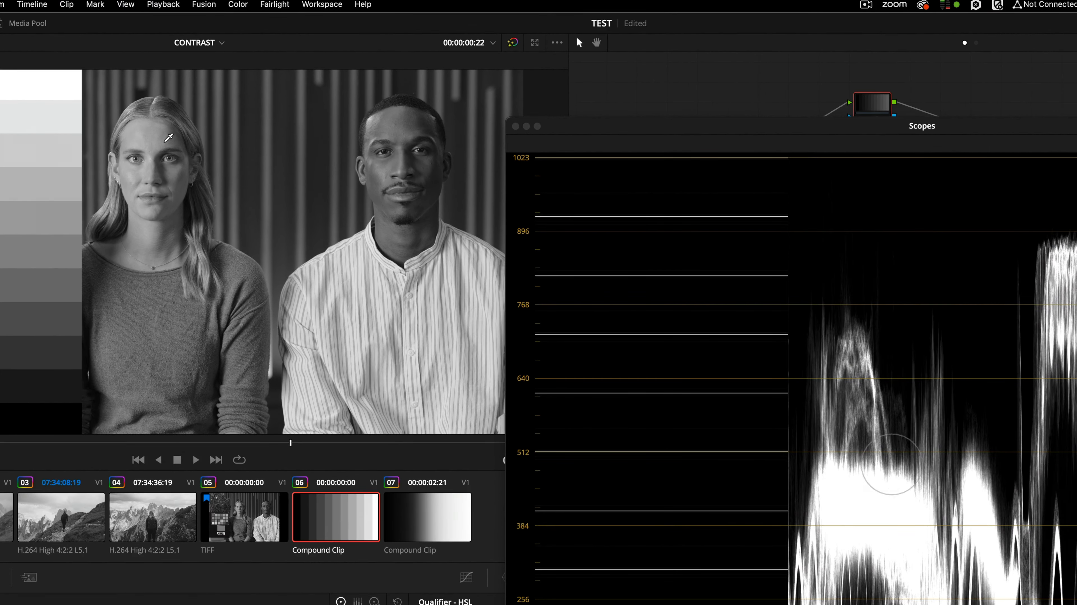
key("super+d")
left_click_drag(279, 604, 263, 604)
key("super+d")
key("super+d")
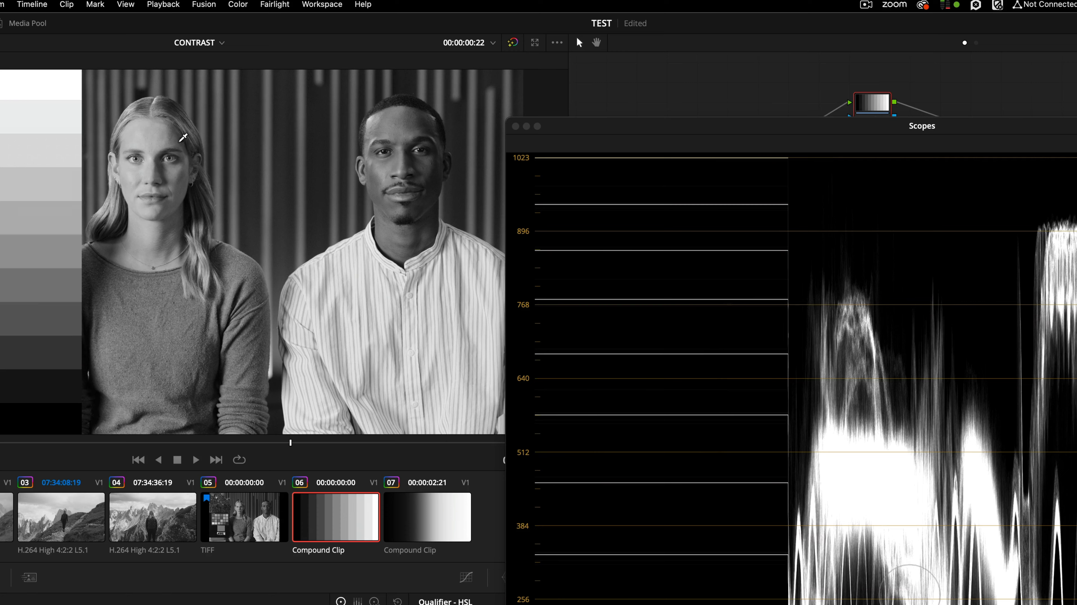
key("super+d")
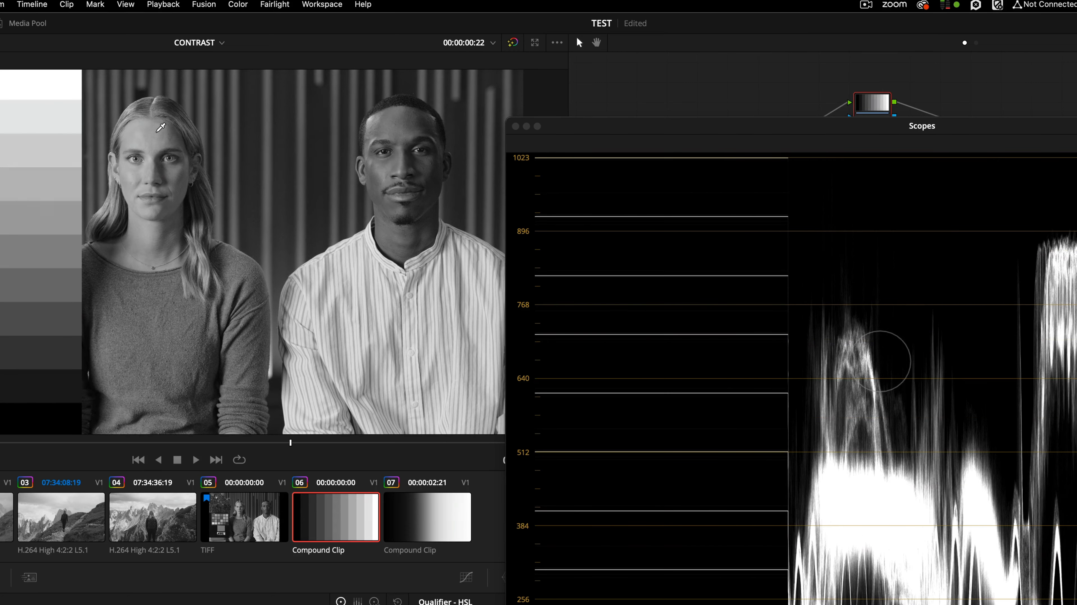
key("super+d")
key("super+d")
key("super+d")
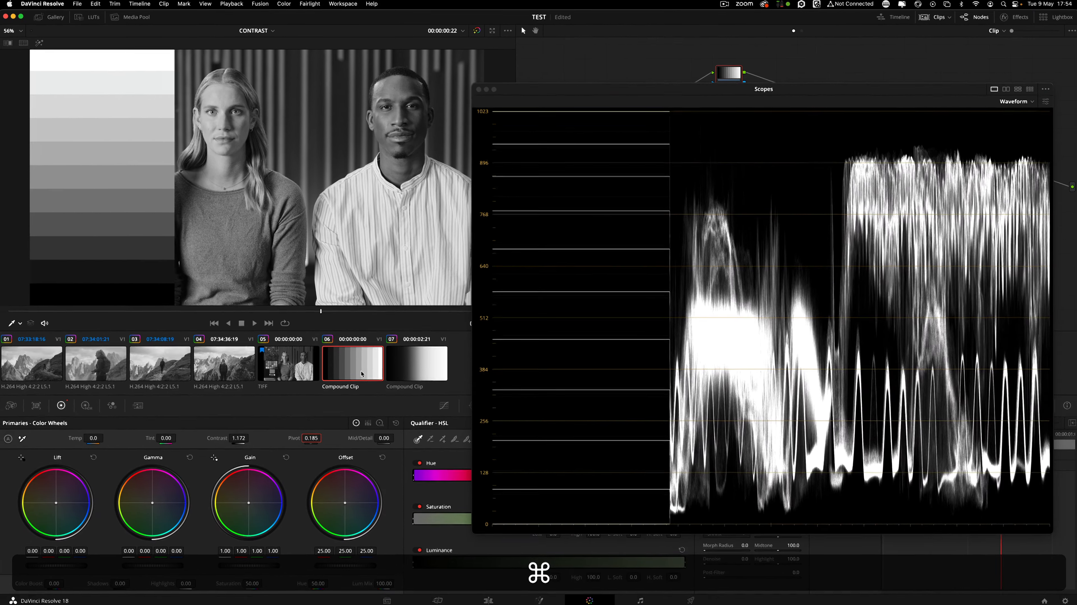
Enter a pivot of 0.391, keeping contrast at 1.266.
left_click(315, 436)
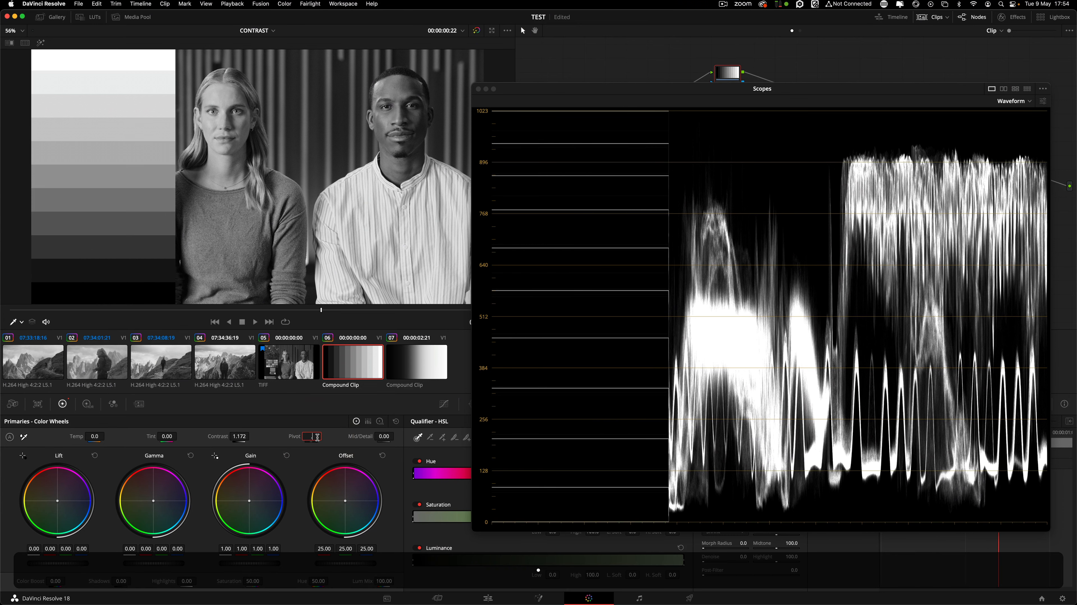
type("0.391")
key("Return")
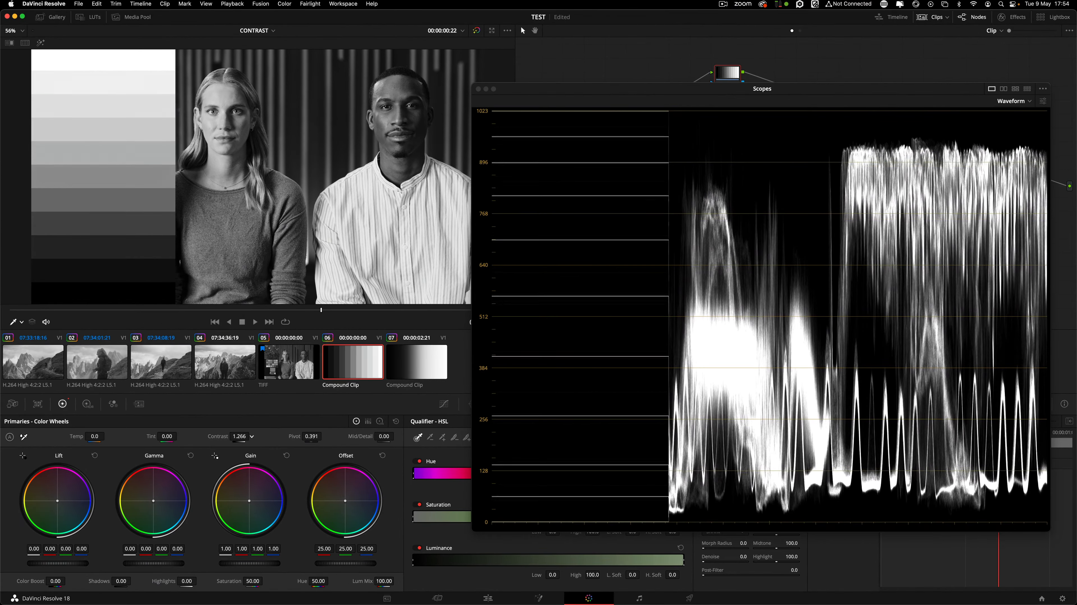
Reset contrast and pivot to defaults, then raise contrast to 1.146 with pivot at 0.371.
left_click_drag(239, 436, 230, 436)
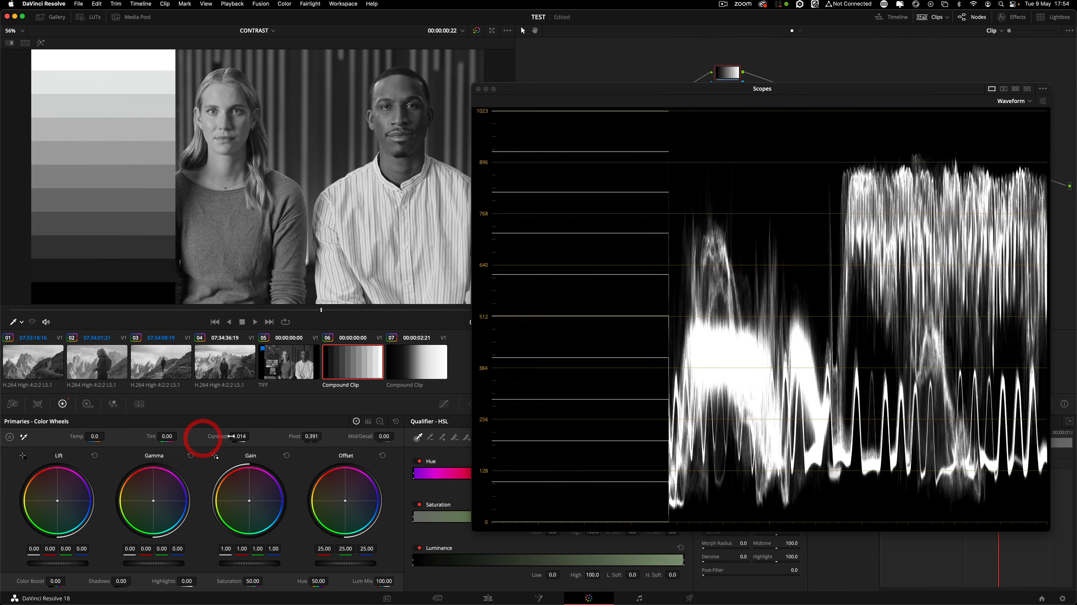
double_click(216, 437)
double_click(295, 436)
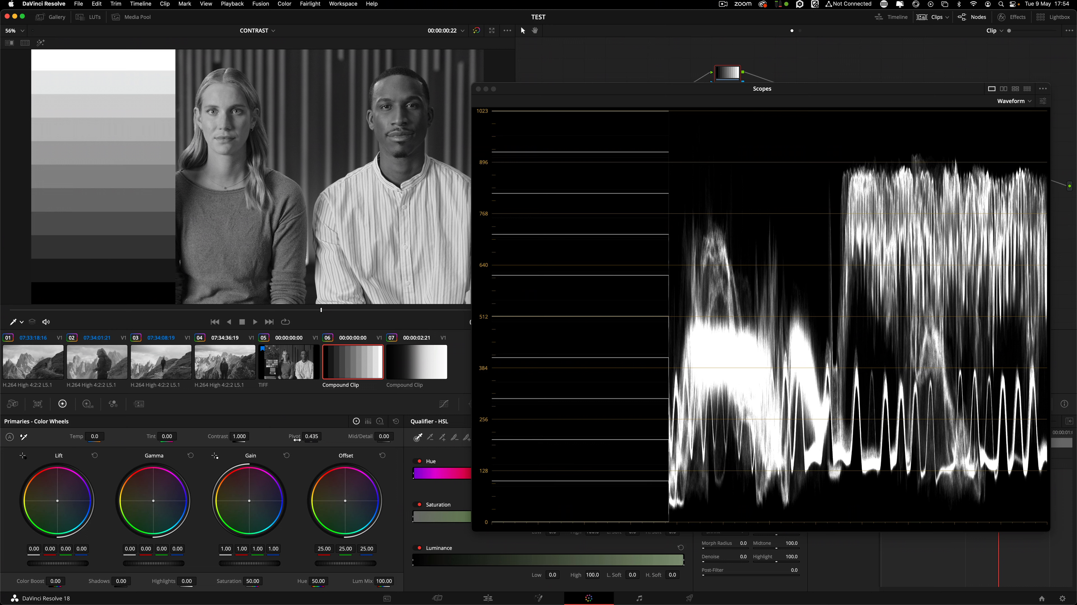
left_click_drag(240, 436, 324, 436)
Compare the grade on and off, then reset contrast to 1.000 and pivot to 0.435.
key("super+d")
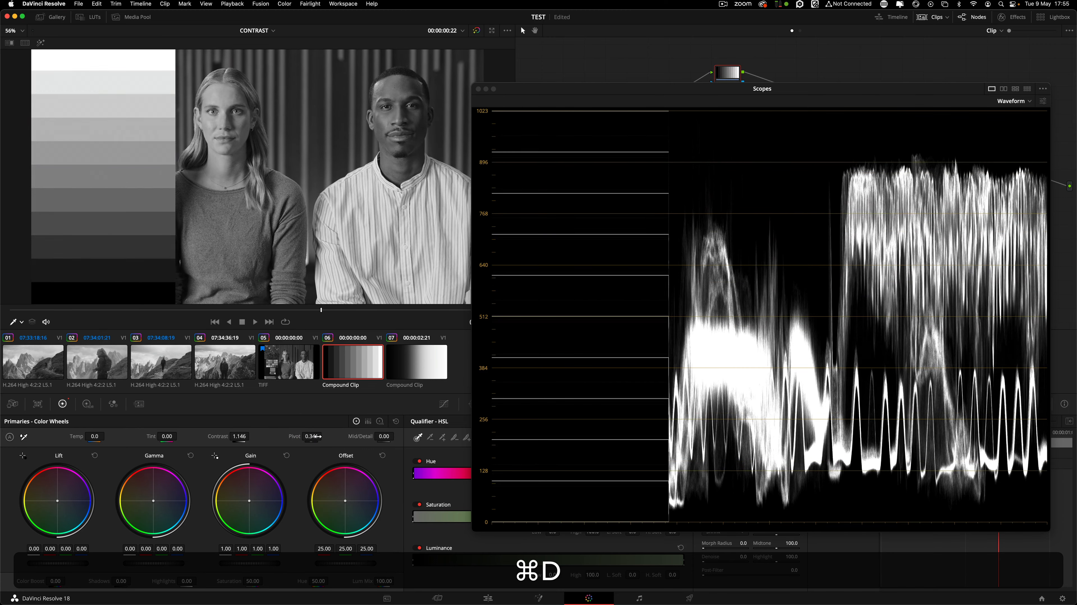
key("super+d")
key("super+d")
key("super+d")
key("super+d")
key("super+d")
key("super+d")
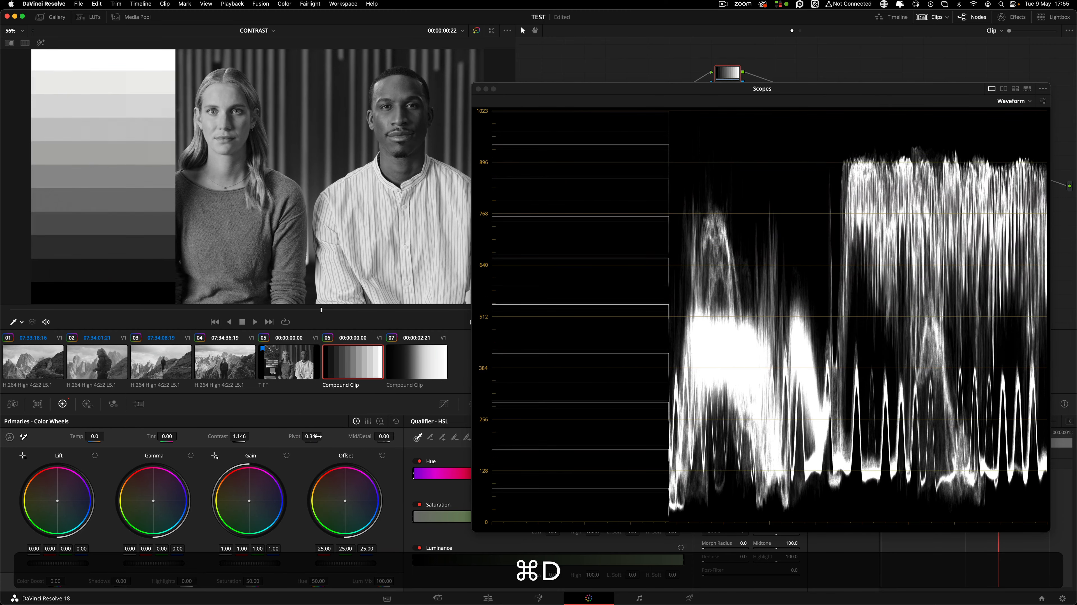
key("super+d")
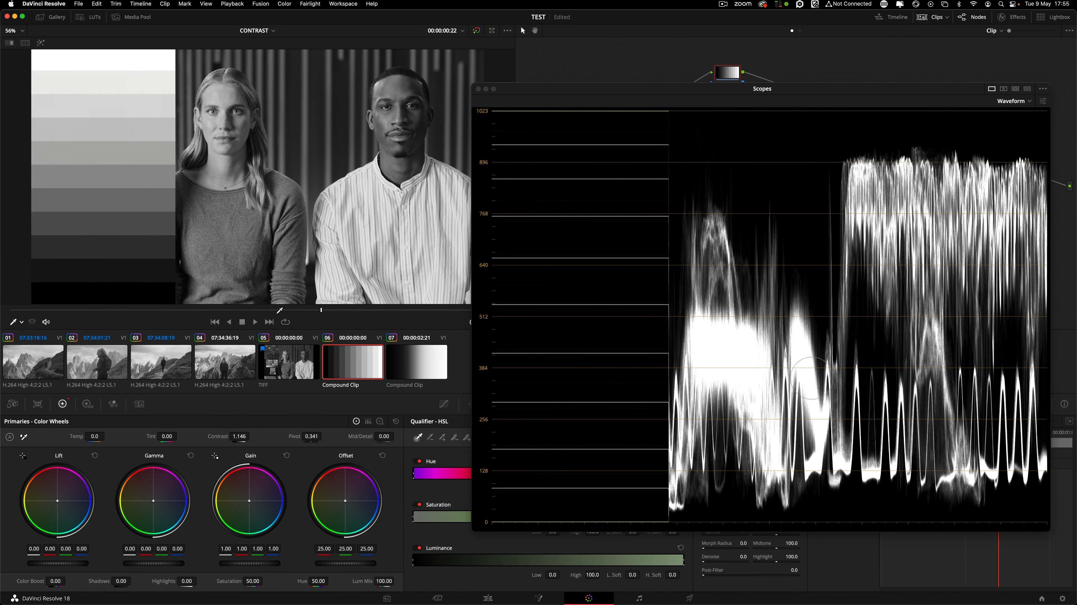
mouse_move(252, 436)
left_mouse_down()
mouse_move(231, 436)
mouse_move(258, 436)
left_mouse_up()
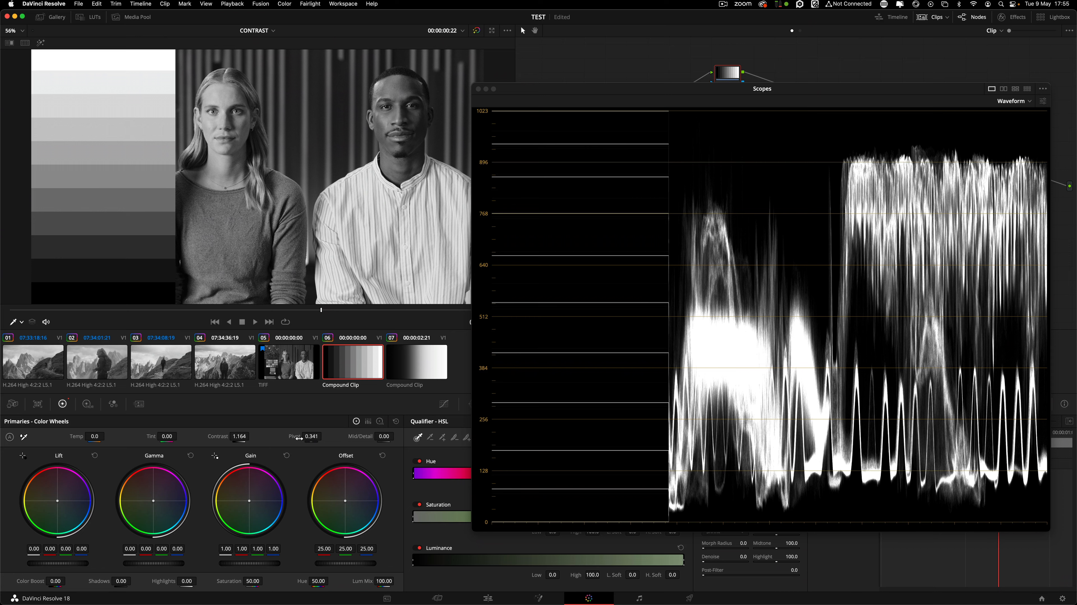
double_click(221, 436)
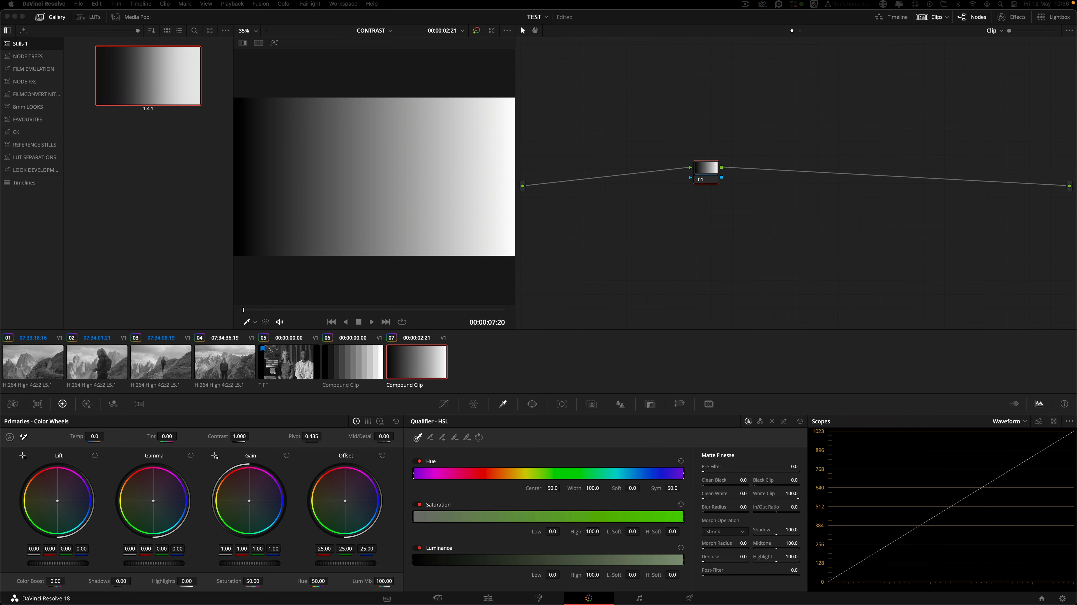
Float the waveform, then set the ramp's contrast to 1.680 and pivot to 0.549.
left_click(1055, 422)
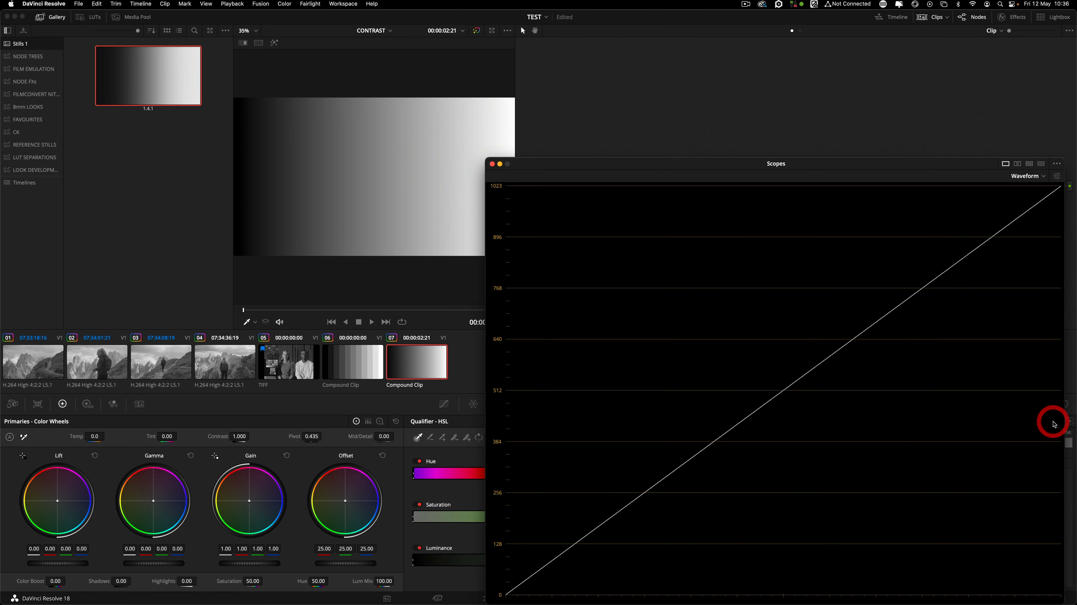
left_click(52, 18)
mouse_move(240, 436)
left_mouse_down()
mouse_move(252, 436)
mouse_move(240, 436)
left_mouse_up()
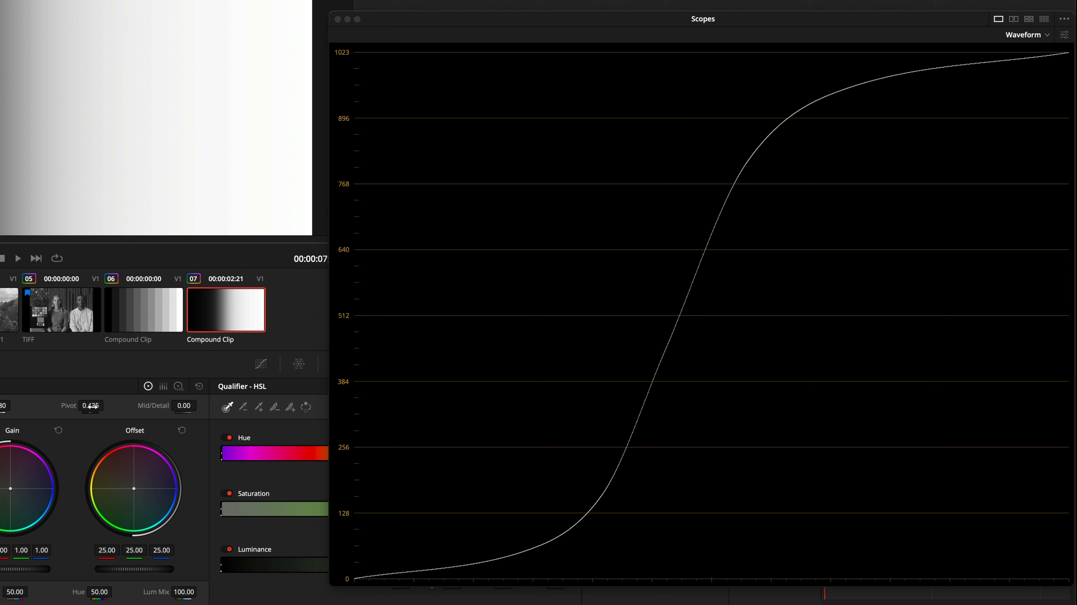
left_click_drag(91, 406, 106, 404)
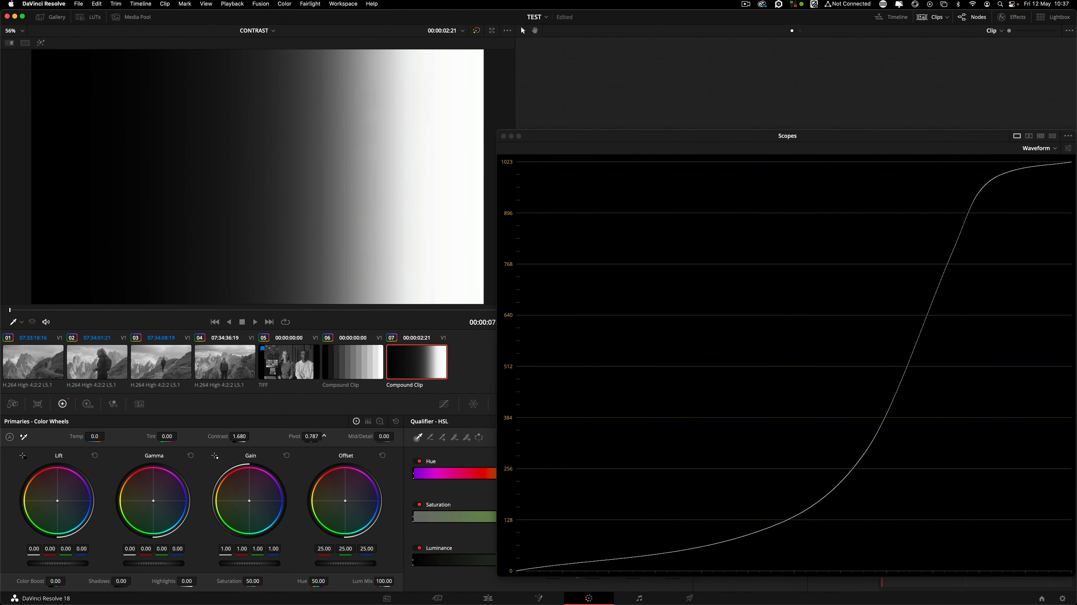
mouse_move(312, 436)
left_mouse_down()
mouse_move(289, 436)
mouse_move(298, 436)
left_mouse_up()
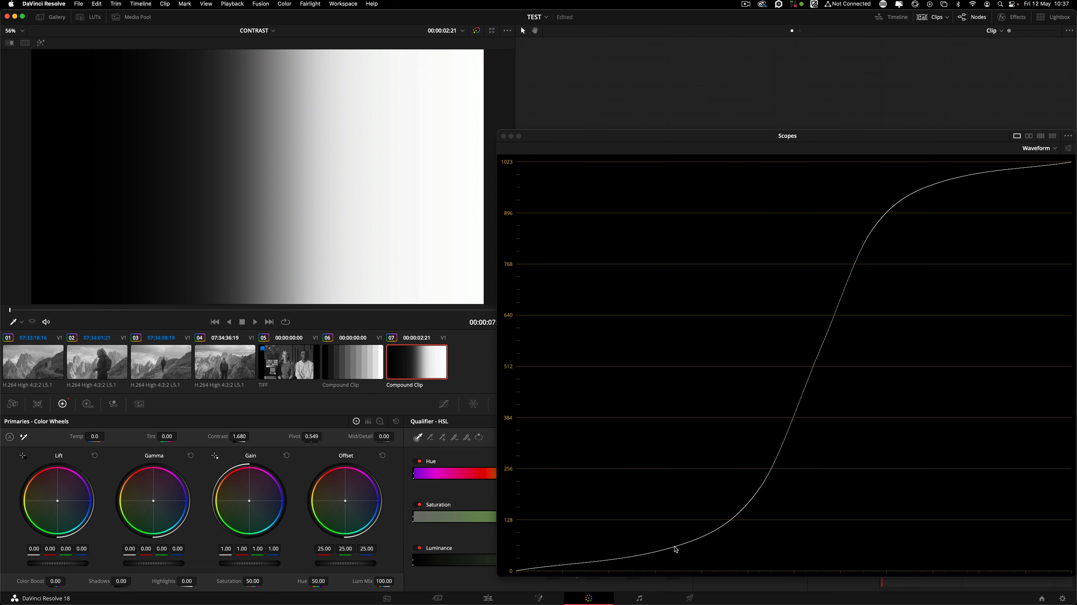
Reset the ramp's pivot to 0.435 and contrast, then drag contrast down to 0.000.
double_click(297, 436)
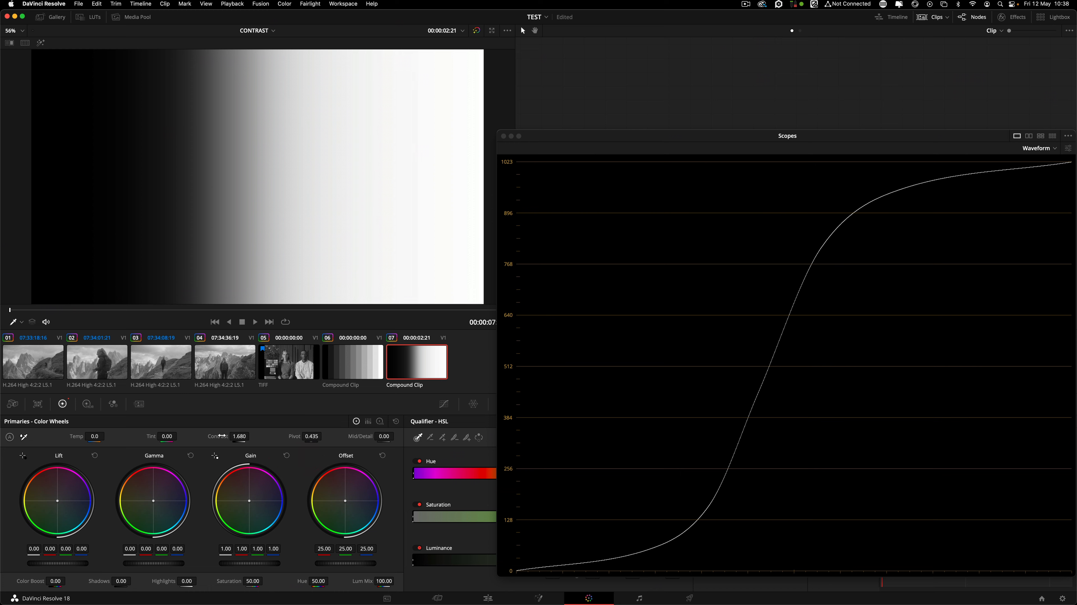
double_click(222, 436)
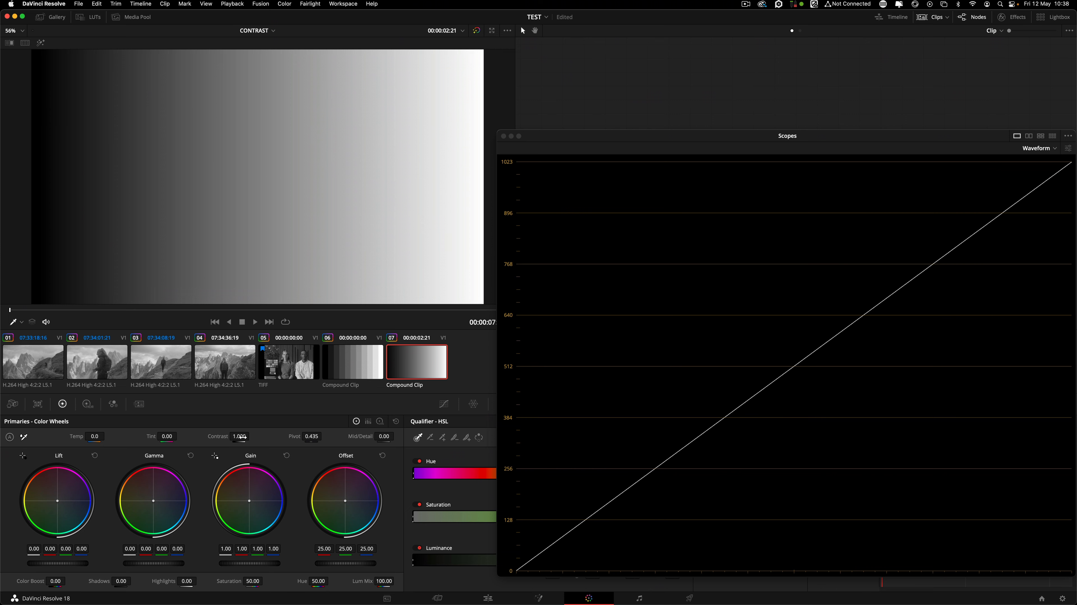
left_click_drag(242, 437, 201, 437)
left_click_drag(239, 436, 182, 436)
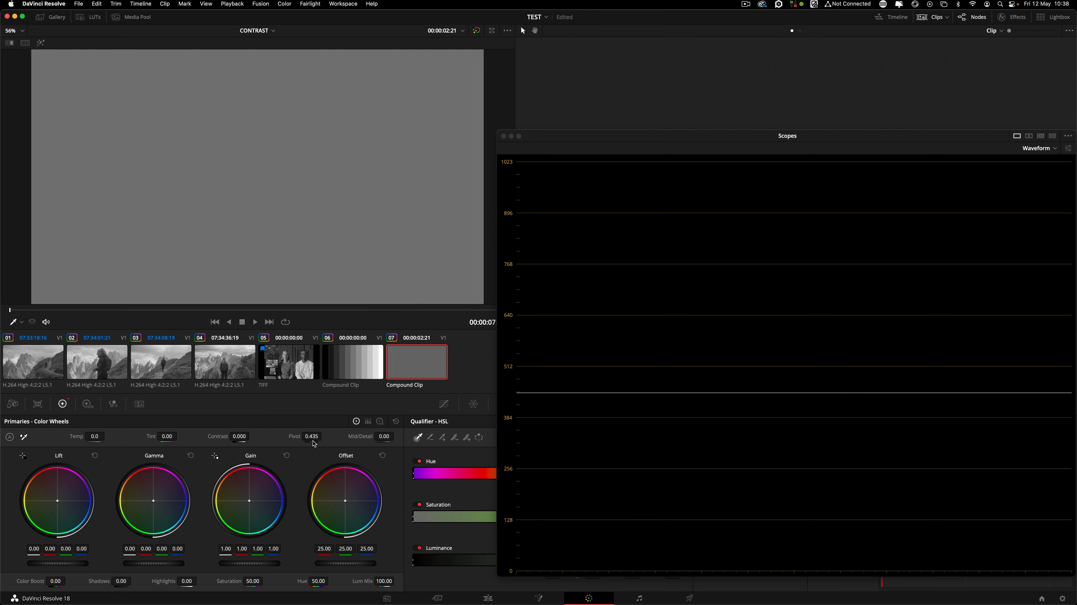
Raise the ramp's pivot, then reset pivot to its default 0.435.
mouse_move(311, 436)
left_mouse_down()
mouse_move(334, 436)
mouse_move(294, 437)
mouse_move(337, 436)
mouse_move(310, 436)
mouse_move(327, 436)
left_mouse_up()
double_click(294, 436)
double_click(293, 436)
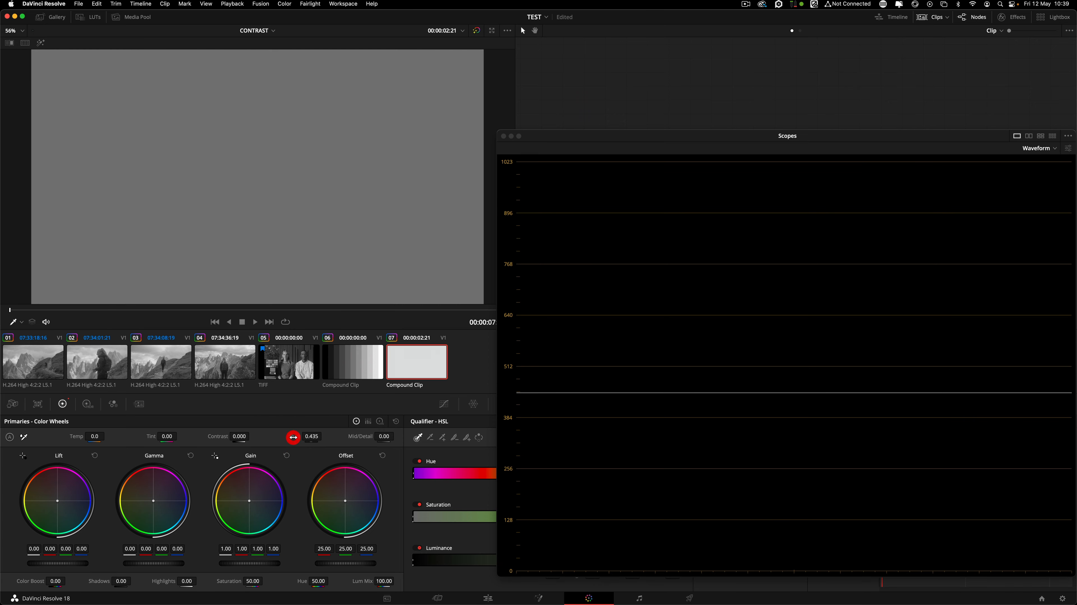
Try raising and lowering the ramp's contrast, then reset contrast to its default.
double_click(218, 436)
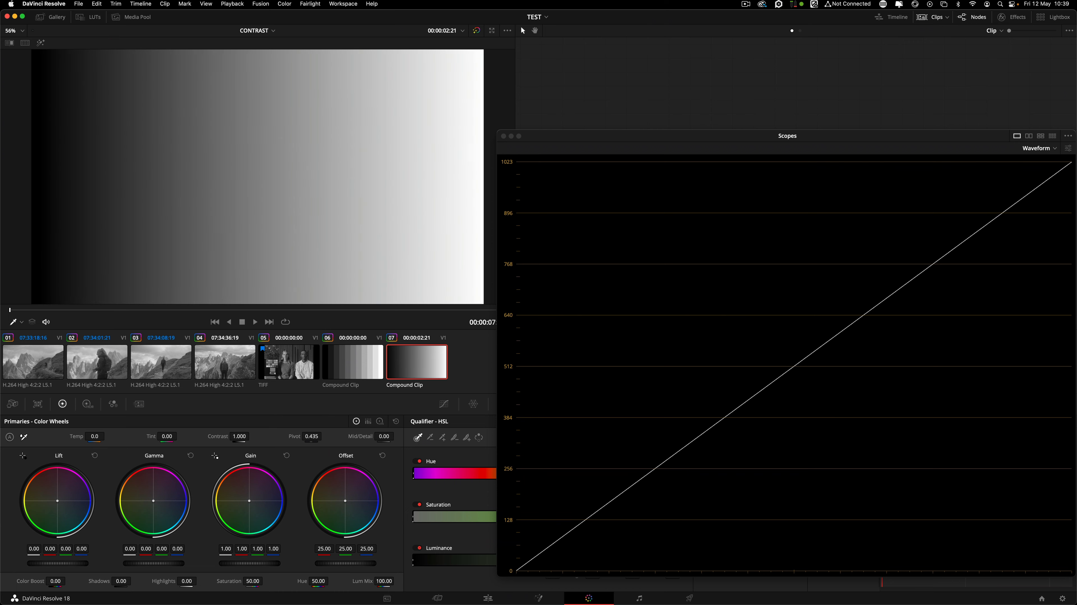
left_click_drag(239, 436, 252, 436)
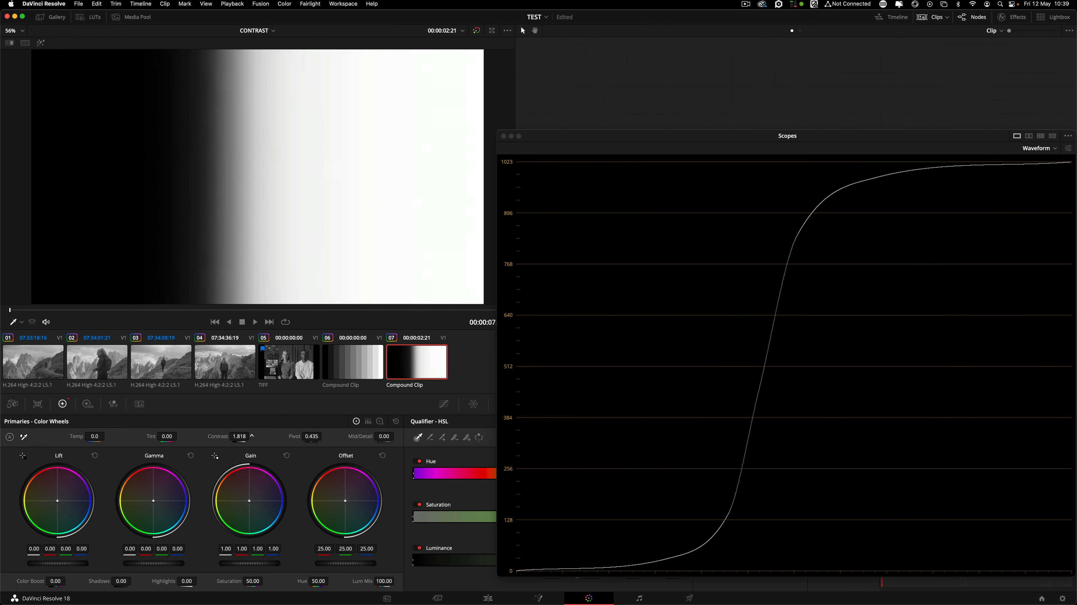
double_click(220, 436)
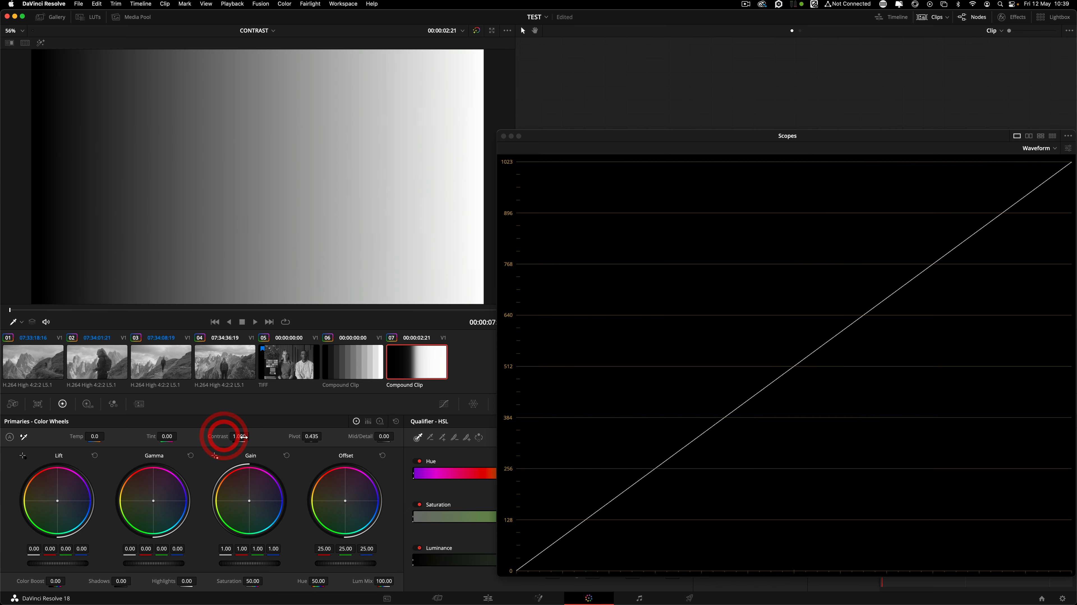
left_click_drag(227, 435, 228, 435)
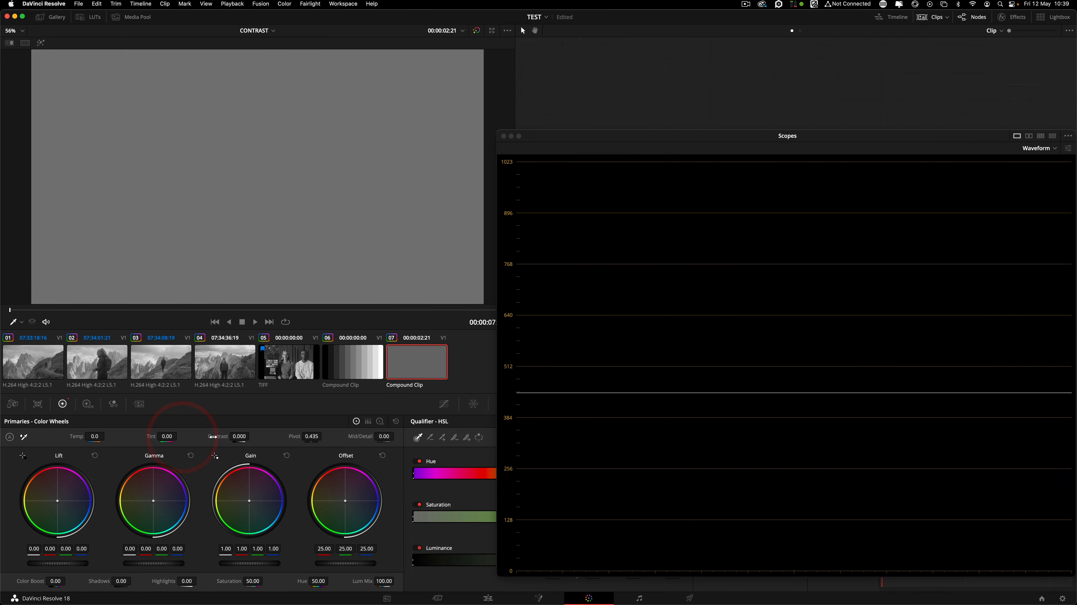
double_click(212, 436)
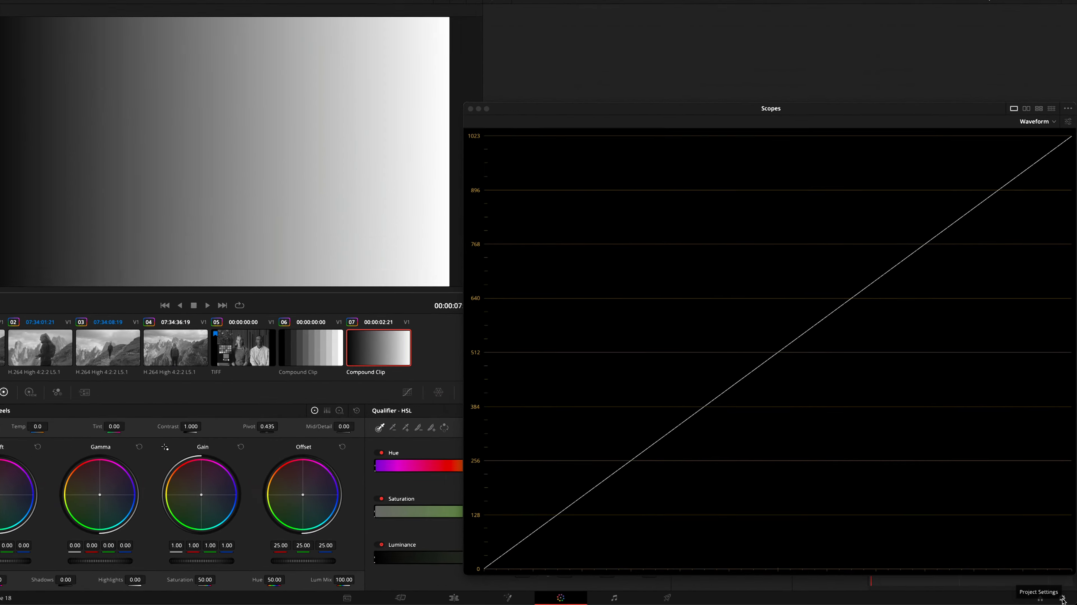
Uncheck 'Use S-curve for contrast' in Project Settings' General Options and save.
left_click(1040, 579)
left_click(373, 139)
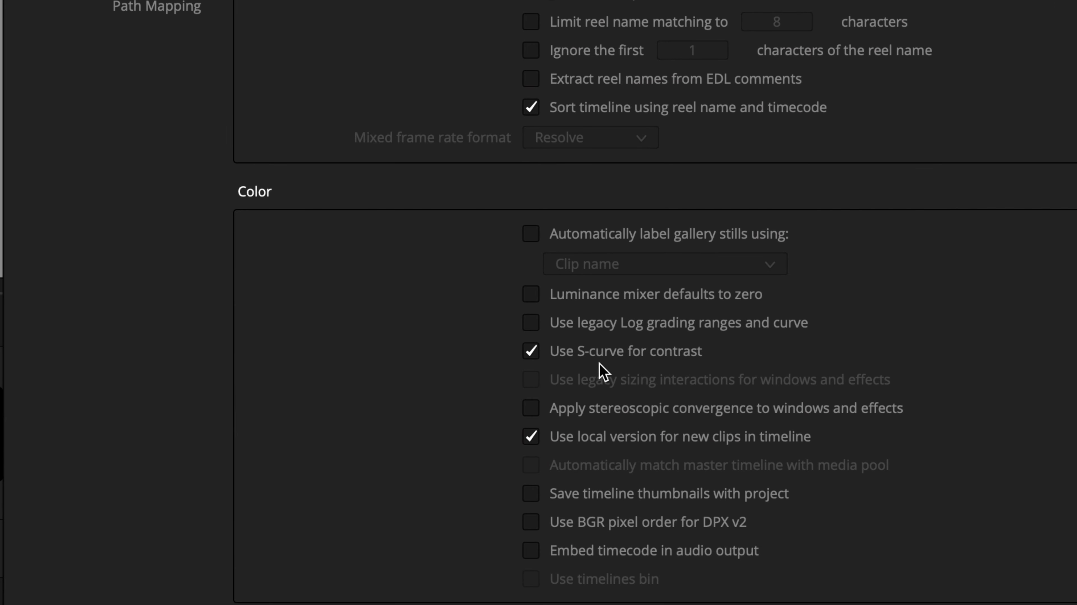
left_click(531, 351)
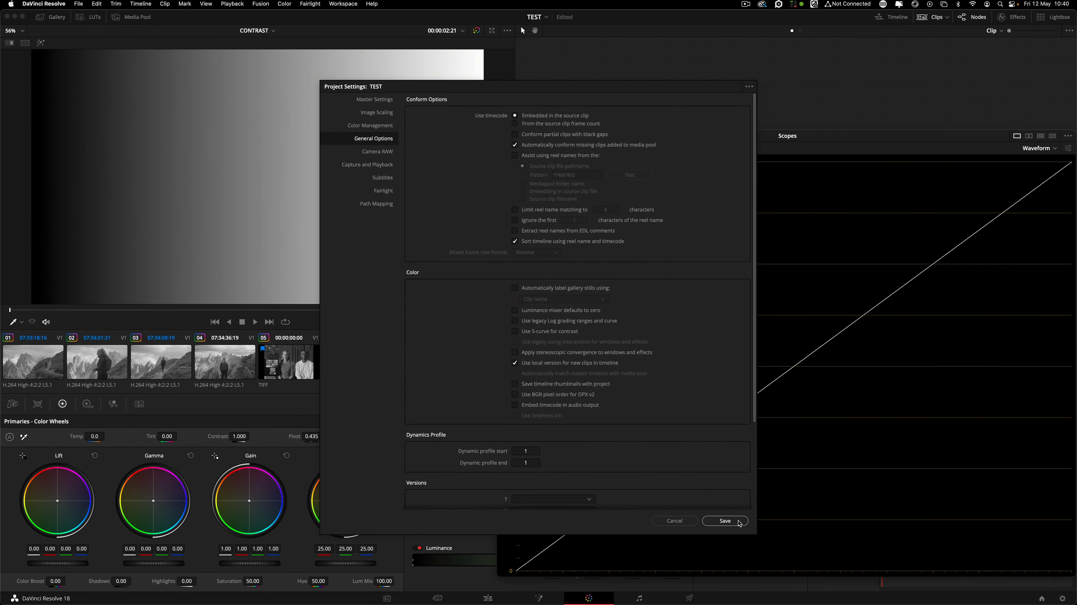
left_click(739, 521)
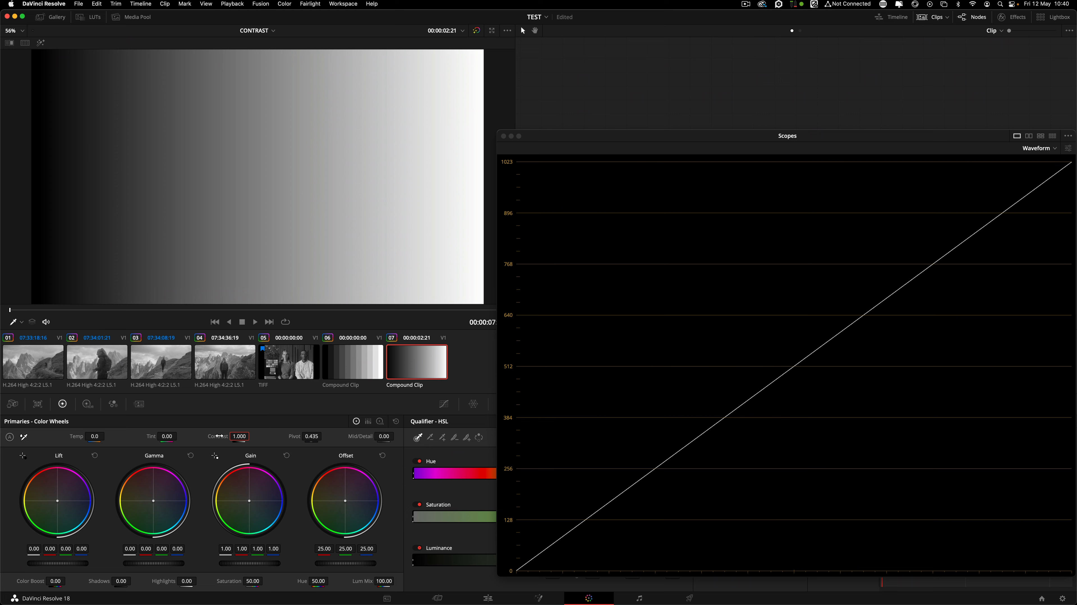
Push contrast up until the ramp clips at both ends, then settle it at 1.554.
left_click_drag(214, 437, 252, 436)
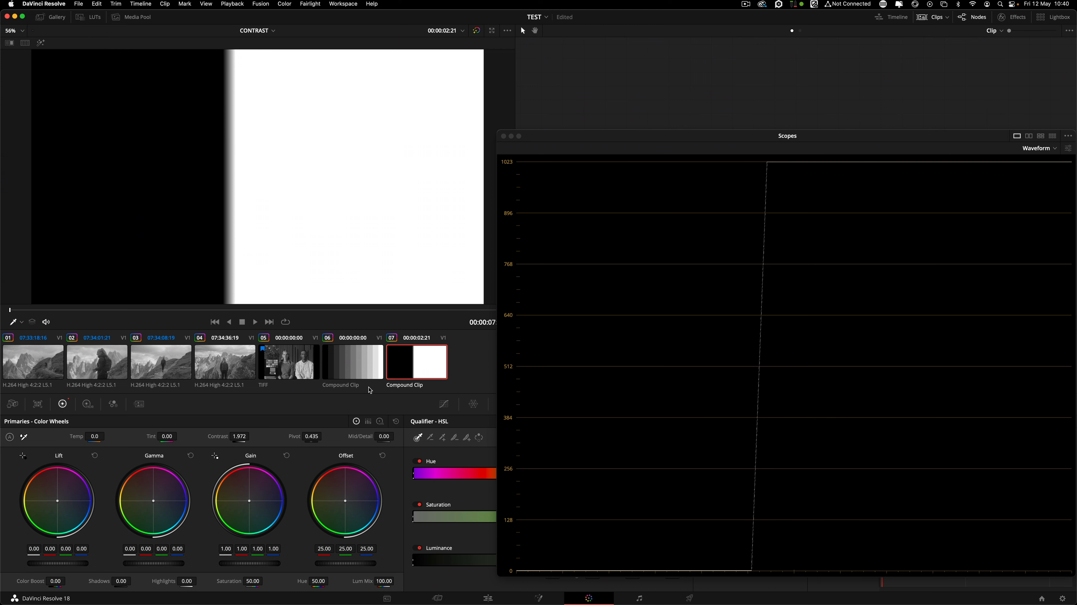
left_click_drag(241, 436, 241, 436)
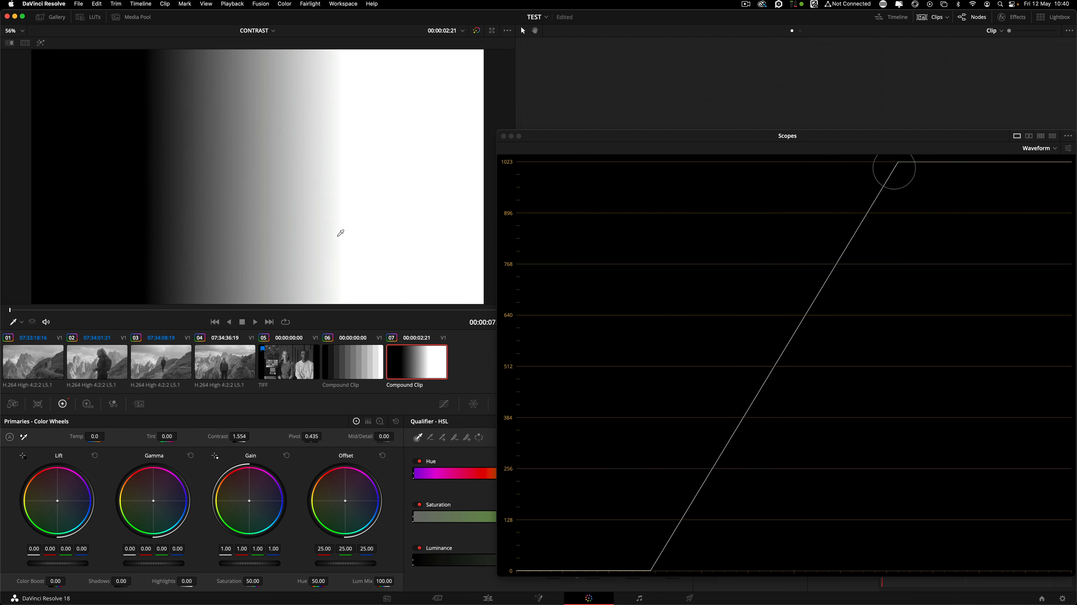
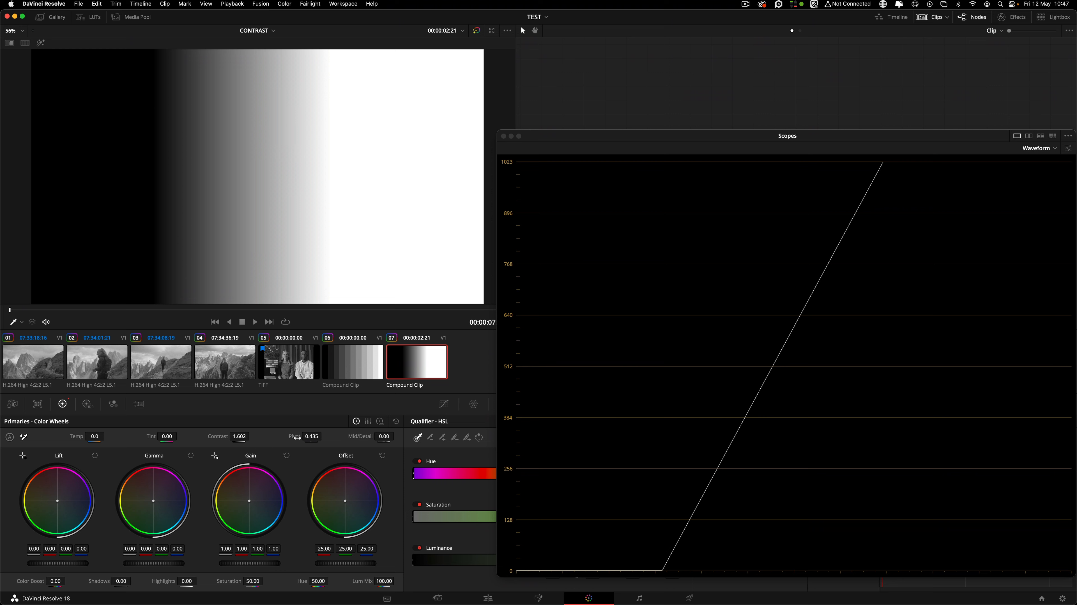
Test raising the pivot and lowering the gradient's contrast, then reset both to their defaults.
mouse_move(311, 437)
left_mouse_down()
mouse_move(324, 436)
mouse_move(311, 436)
left_mouse_up()
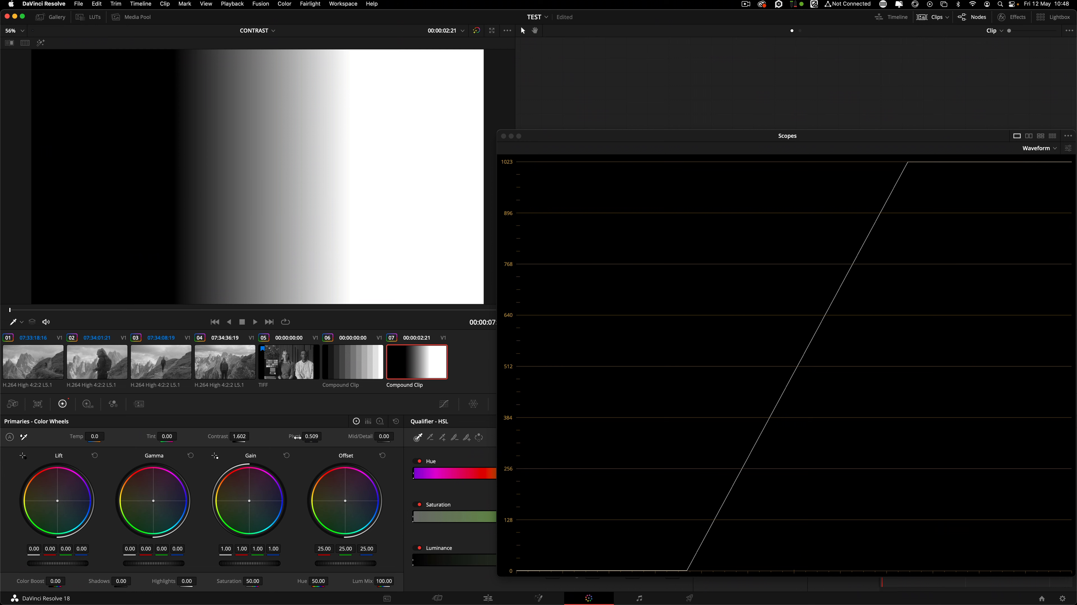
mouse_move(244, 436)
left_mouse_down()
mouse_move(226, 437)
mouse_move(240, 435)
left_mouse_up()
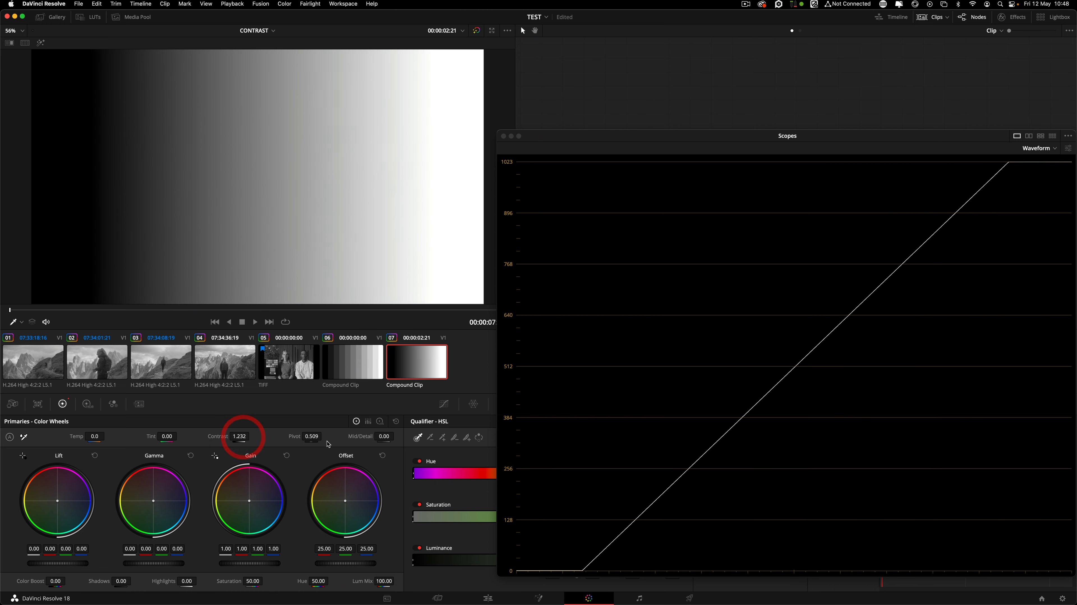
left_click_drag(311, 436, 403, 441)
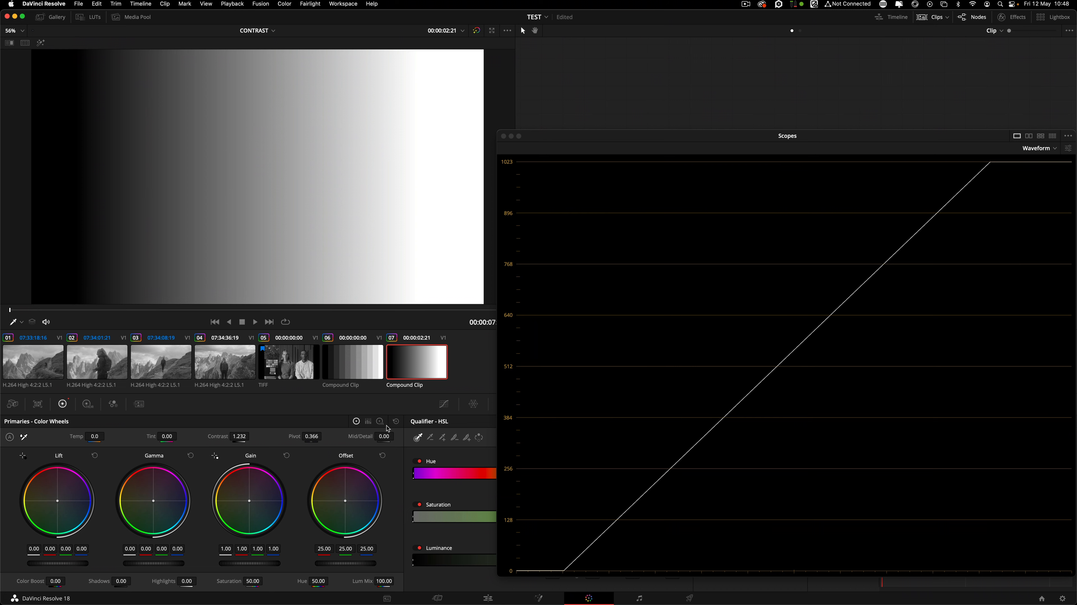
left_click(396, 421)
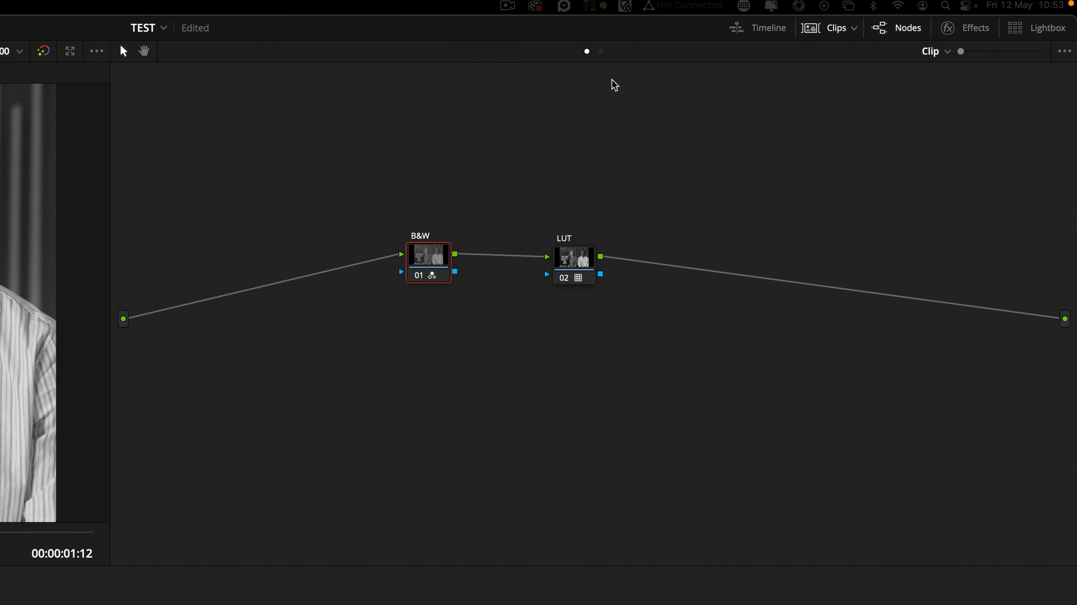
left_click(449, 248)
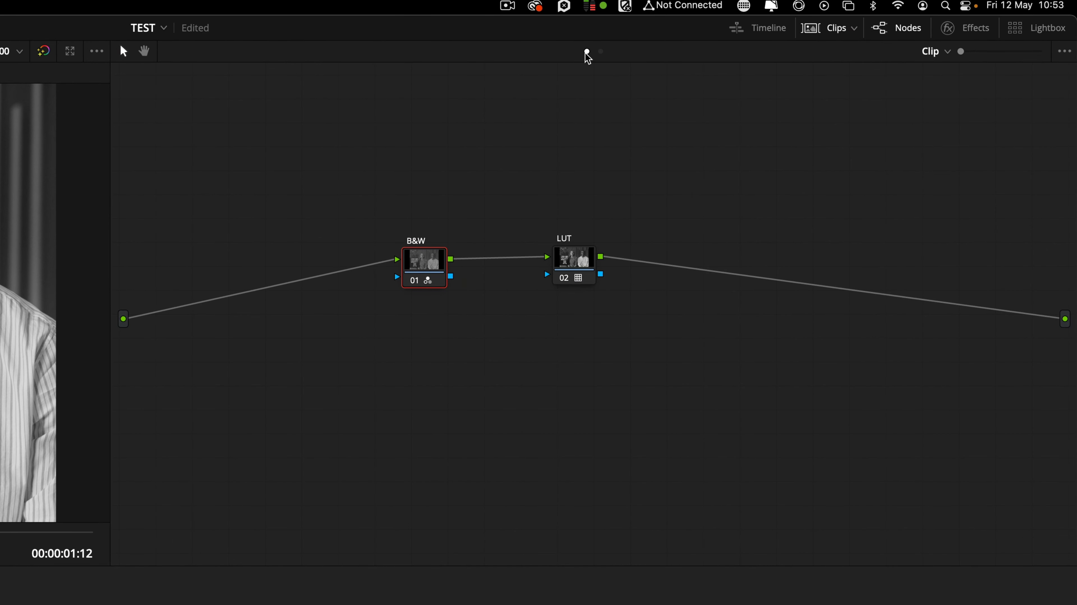
left_click(945, 54)
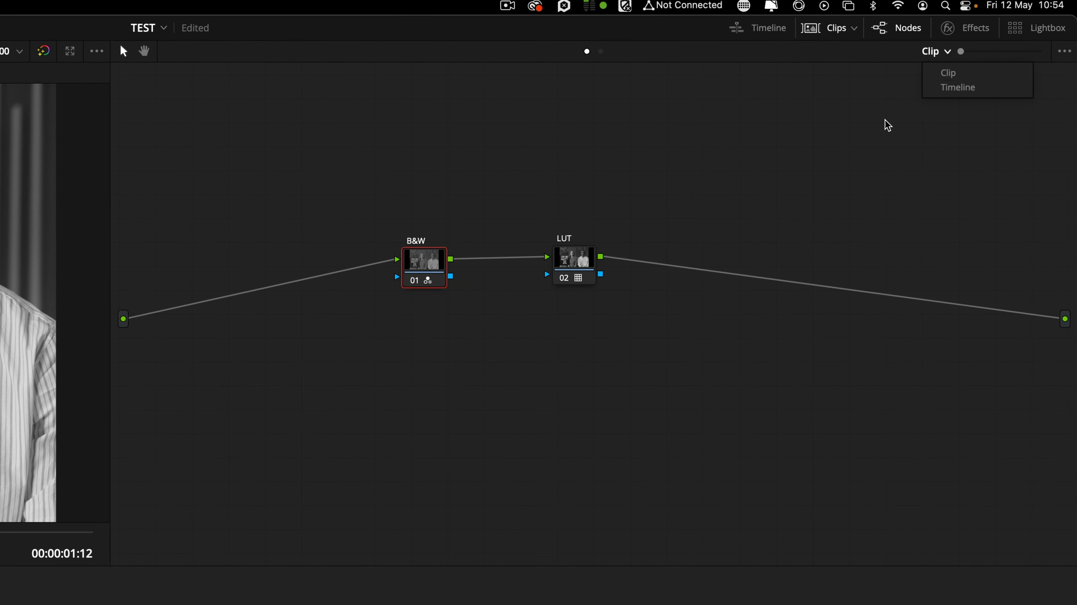
left_click(640, 189)
left_click(577, 265)
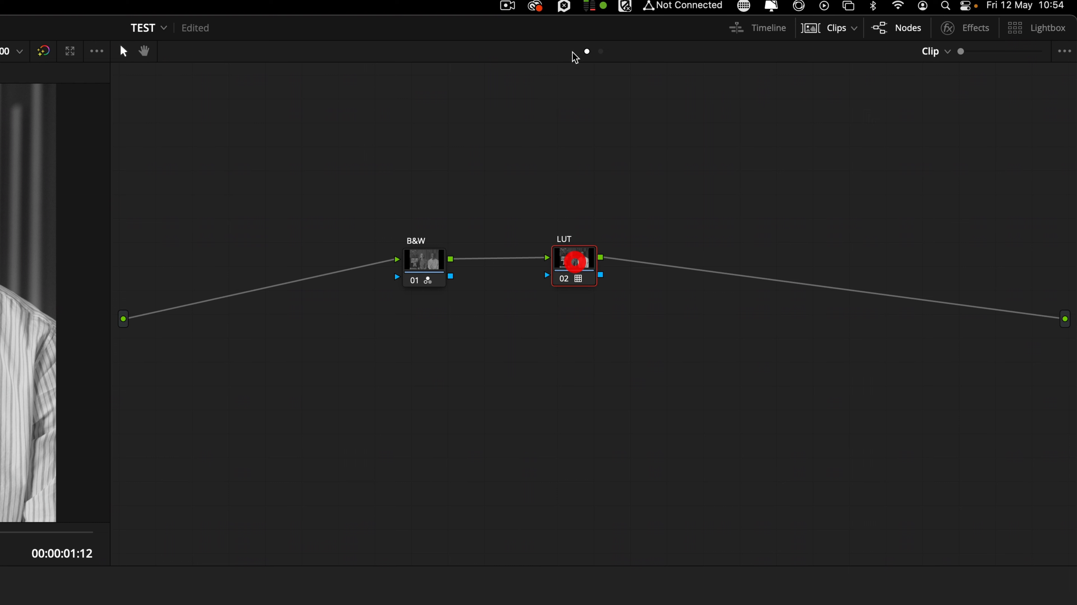
left_click_drag(425, 267, 427, 269)
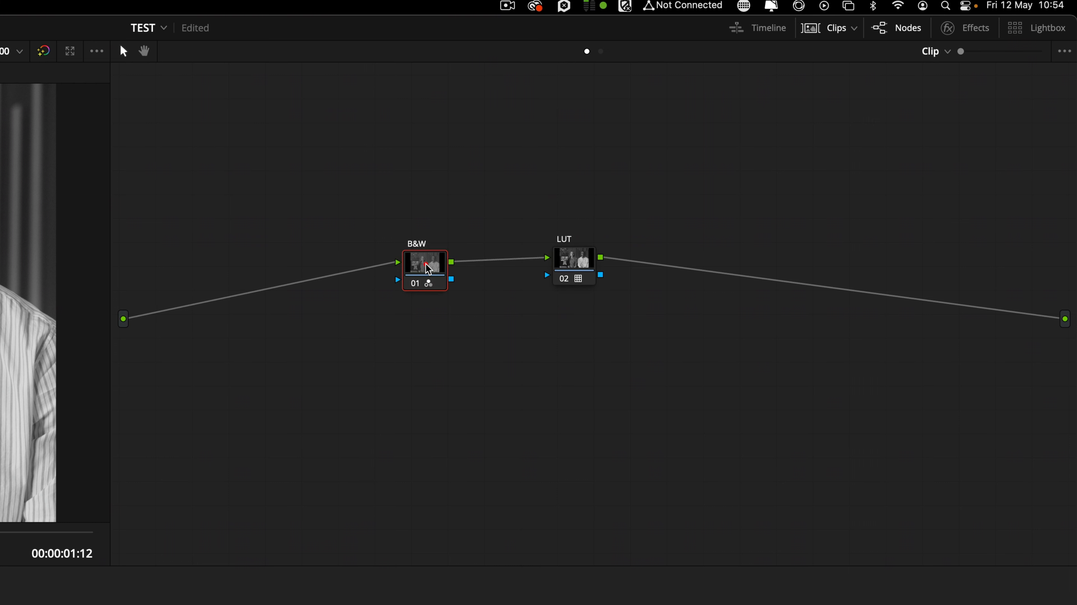
left_click(429, 265)
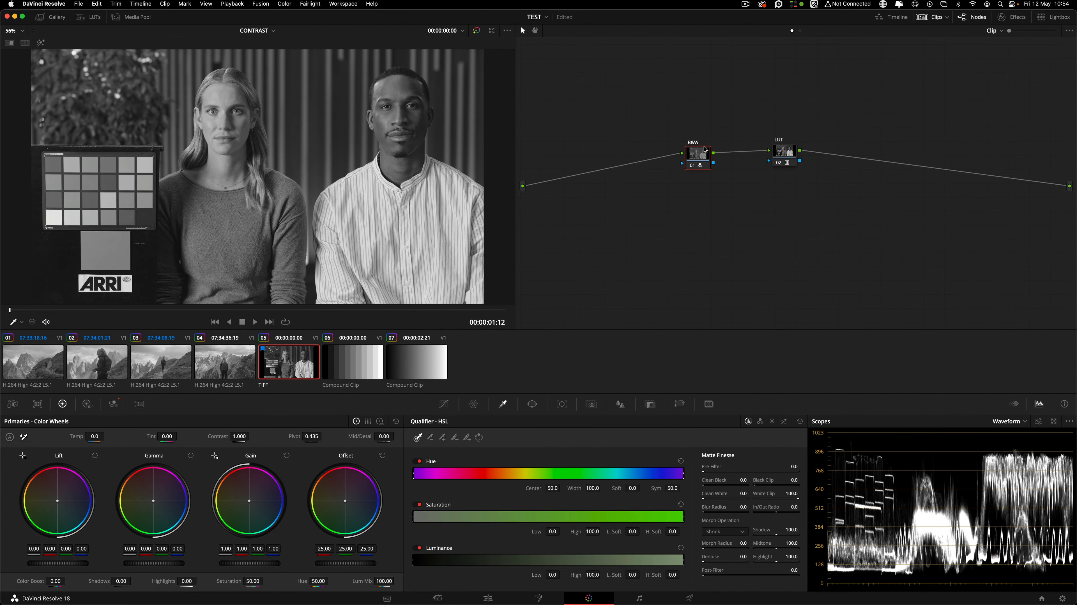
Nudge the B&W node, then switch the node editor to the timeline graph with its S-Curve node.
left_click_drag(705, 148, 705, 148)
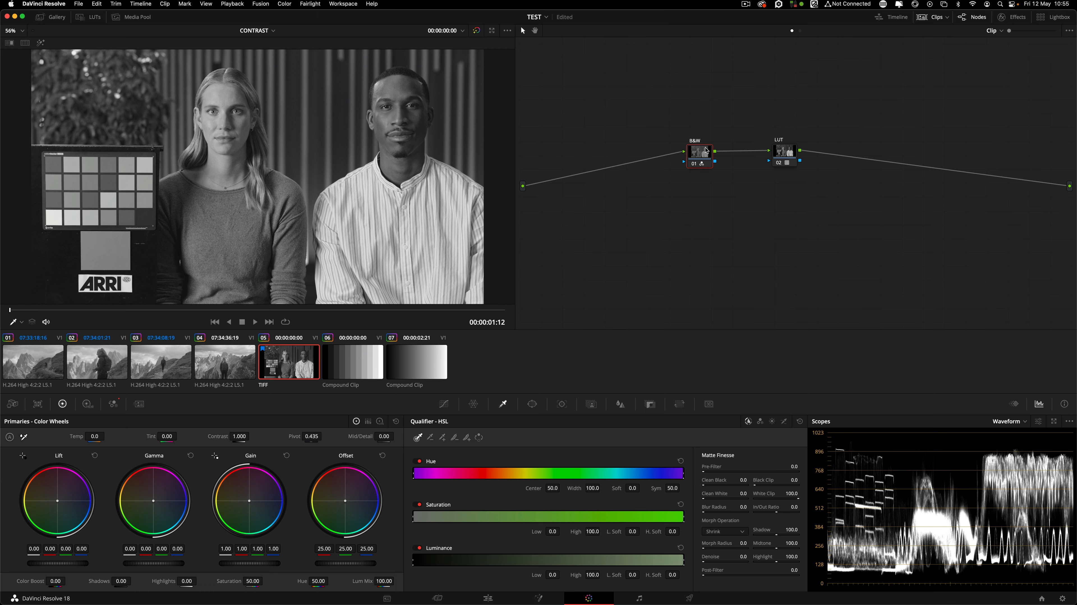
mouse_move(792, 156)
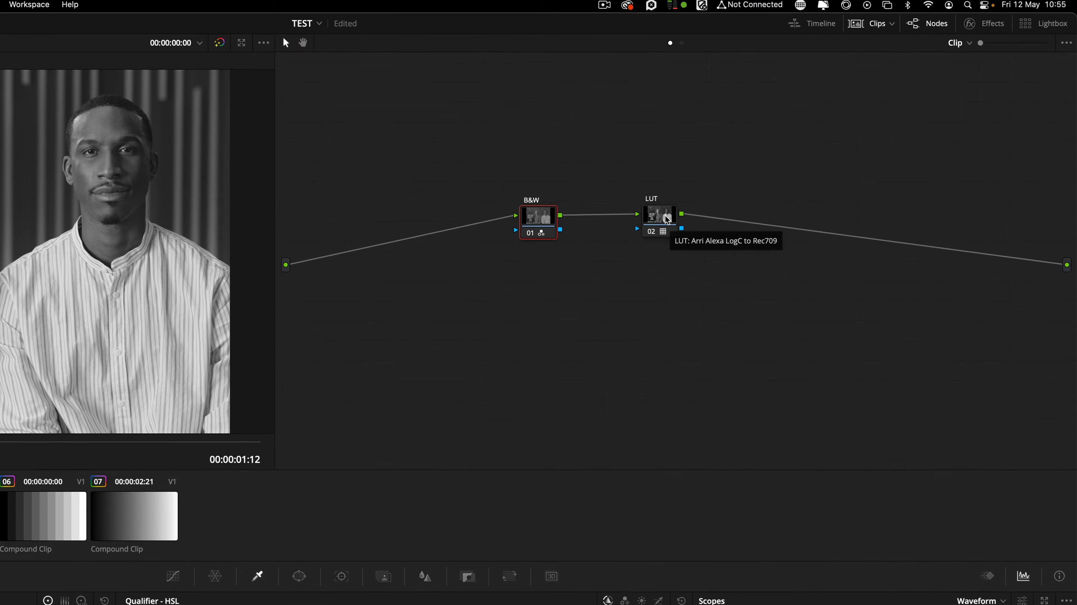
left_click(601, 51)
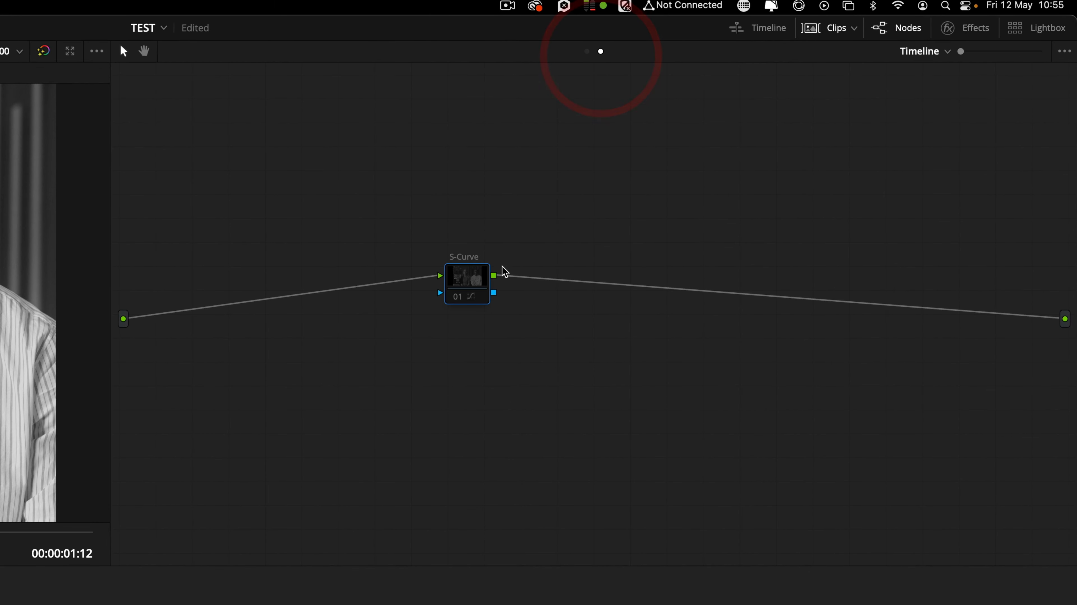
Select and reposition the timeline S-Curve node, then display its custom S-shaped curve.
left_click(474, 275)
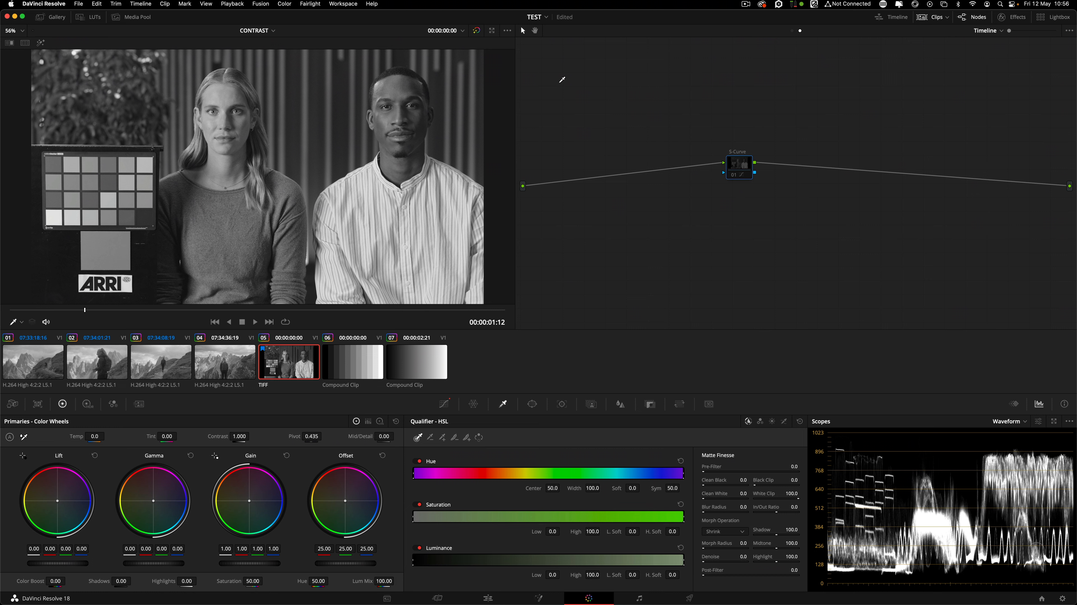
left_click_drag(741, 166, 793, 160)
left_click_drag(790, 163, 778, 167)
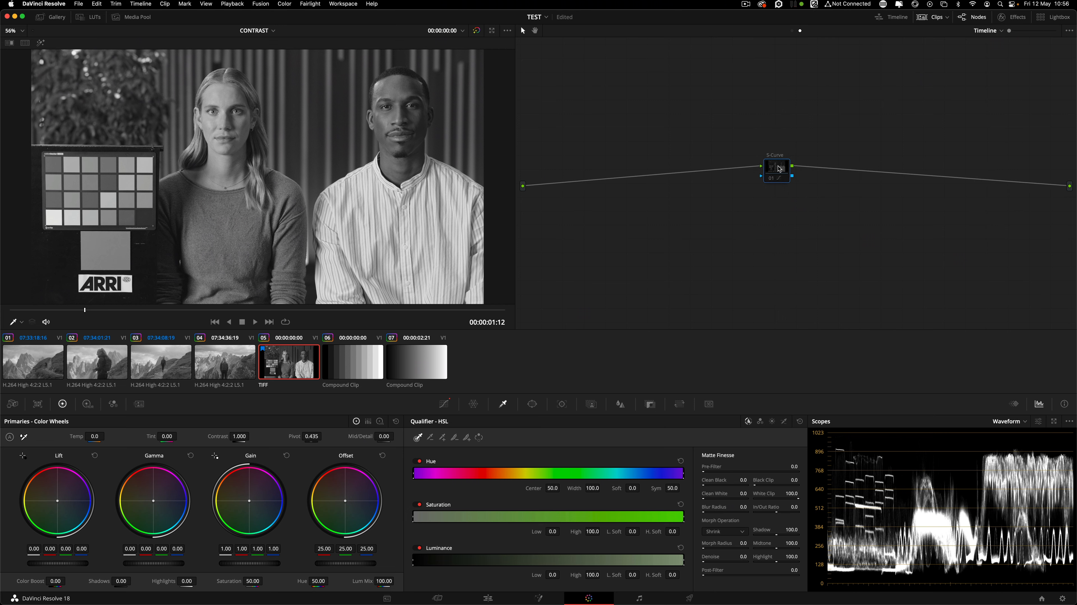
left_click(771, 179)
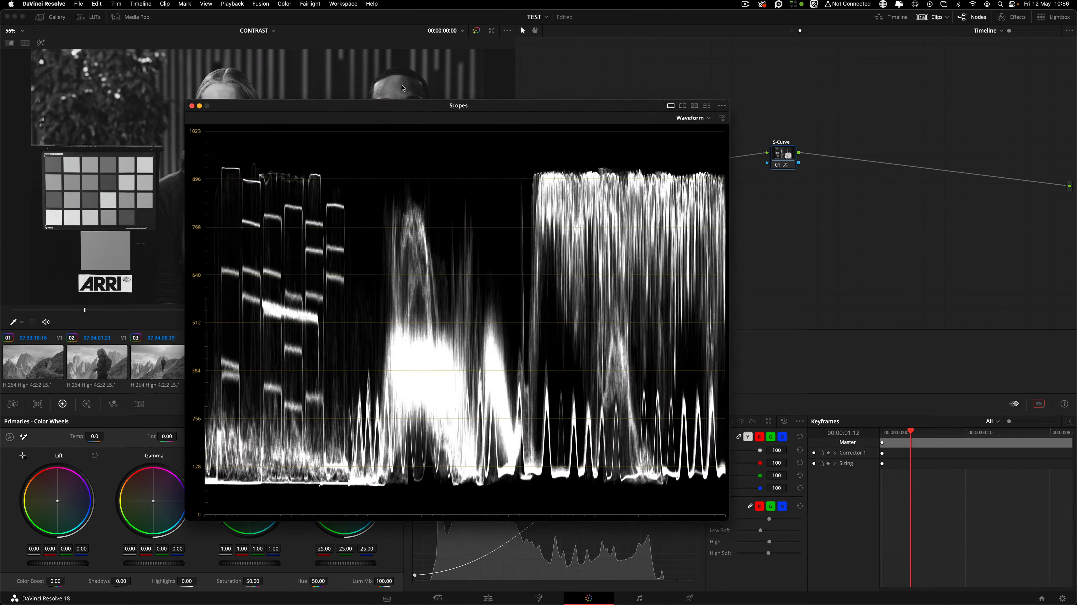
Move the floating scopes aside and switch the curve points to Editable Splines with Bezier handles.
left_click_drag(456, 105, 262, 15)
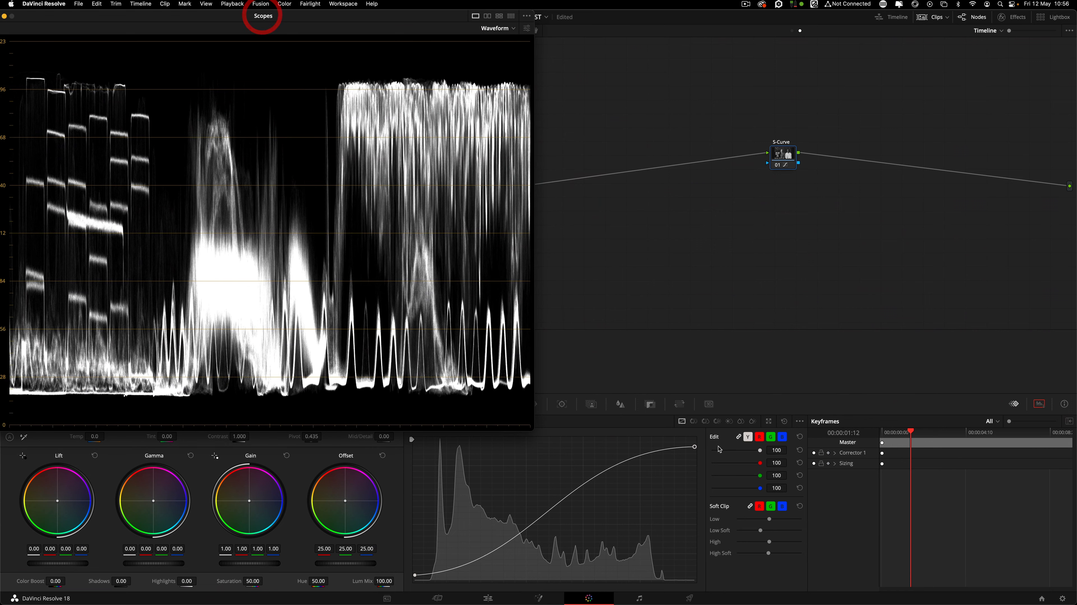
left_click(800, 421)
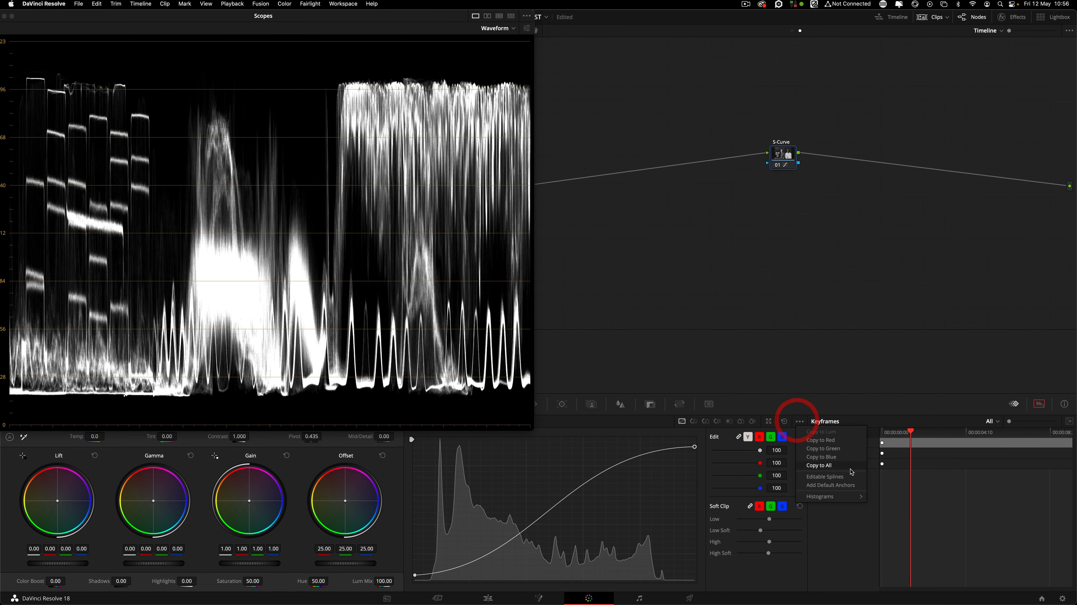
left_click(844, 478)
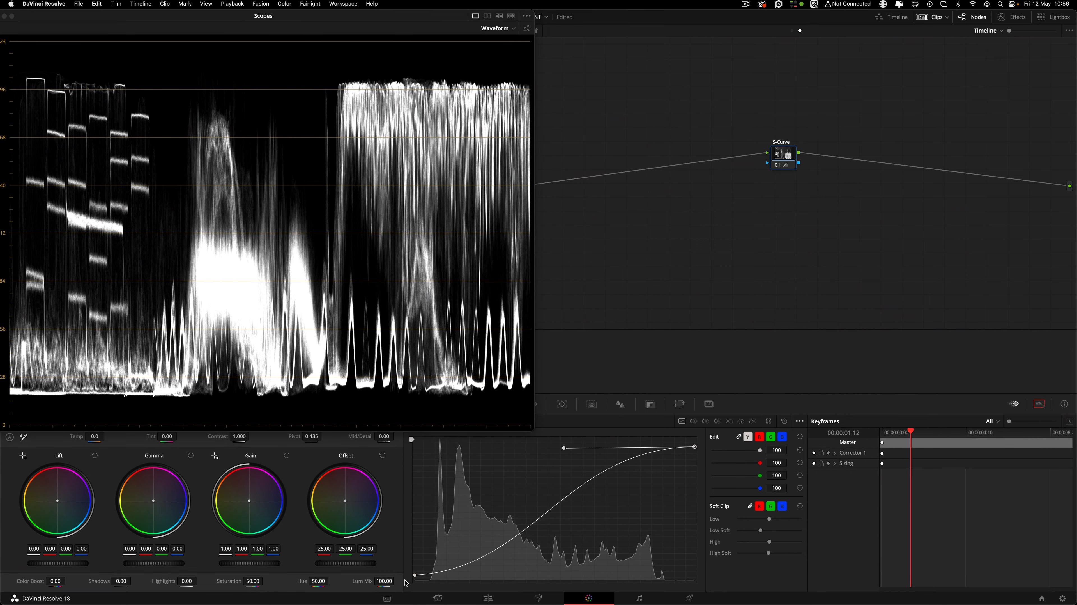
left_click(692, 65)
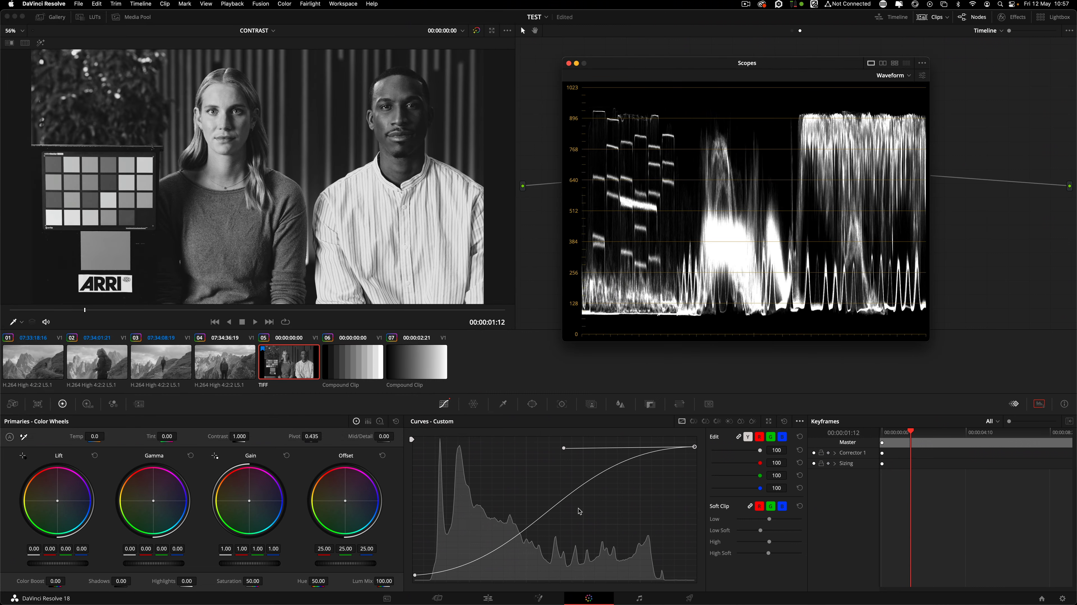
Fine-tune the curve end points, lifting the highlights and brightening the black point.
left_click_drag(696, 448, 694, 438)
left_click(694, 439)
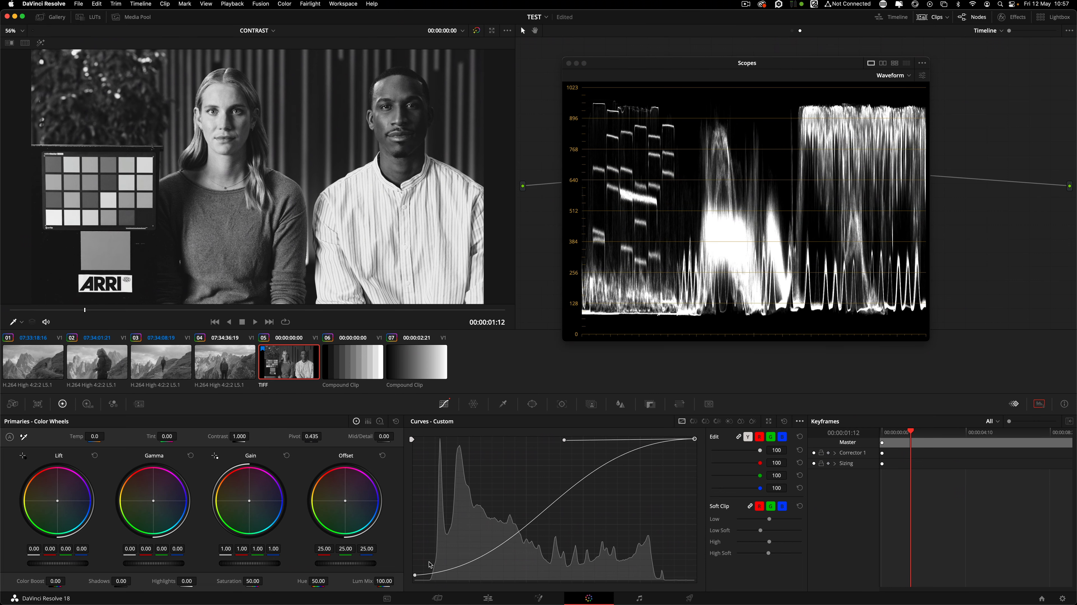
left_click_drag(414, 577, 415, 584)
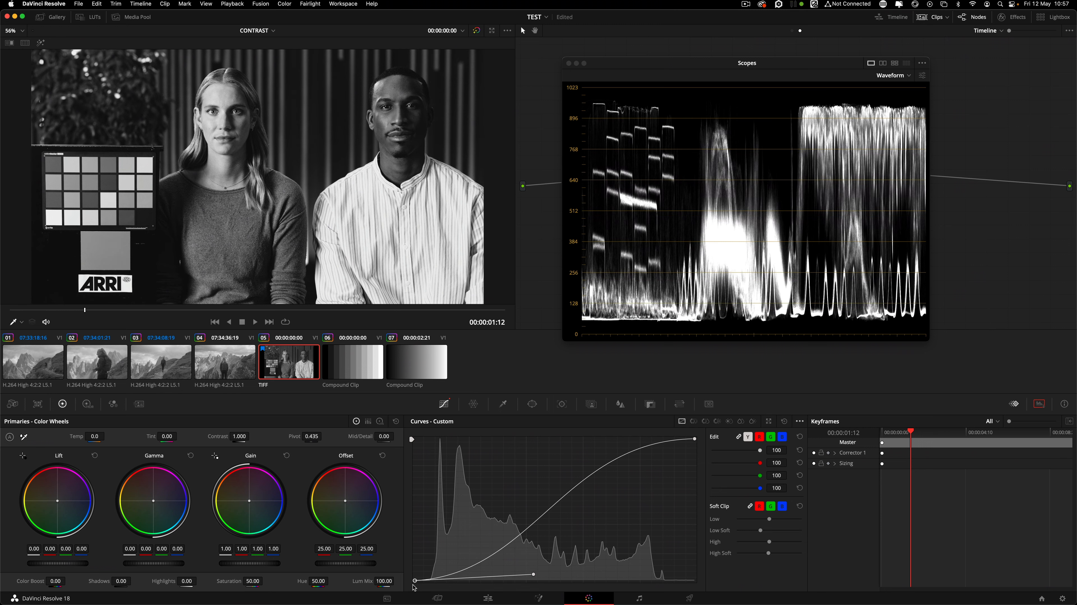
left_click(414, 584)
left_click_drag(415, 582, 410, 574)
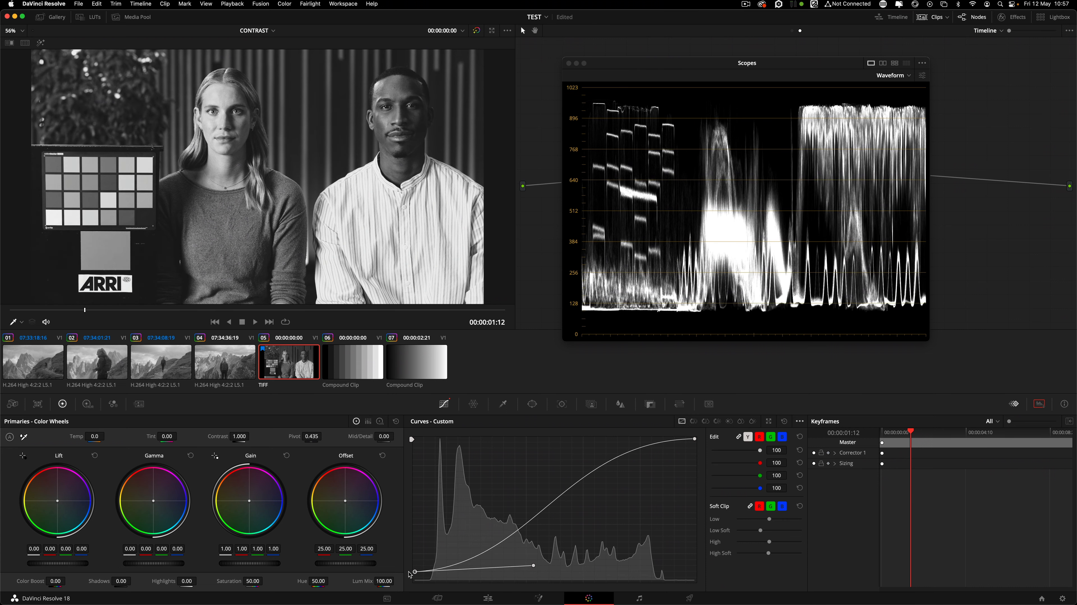
left_click_drag(694, 440, 695, 444)
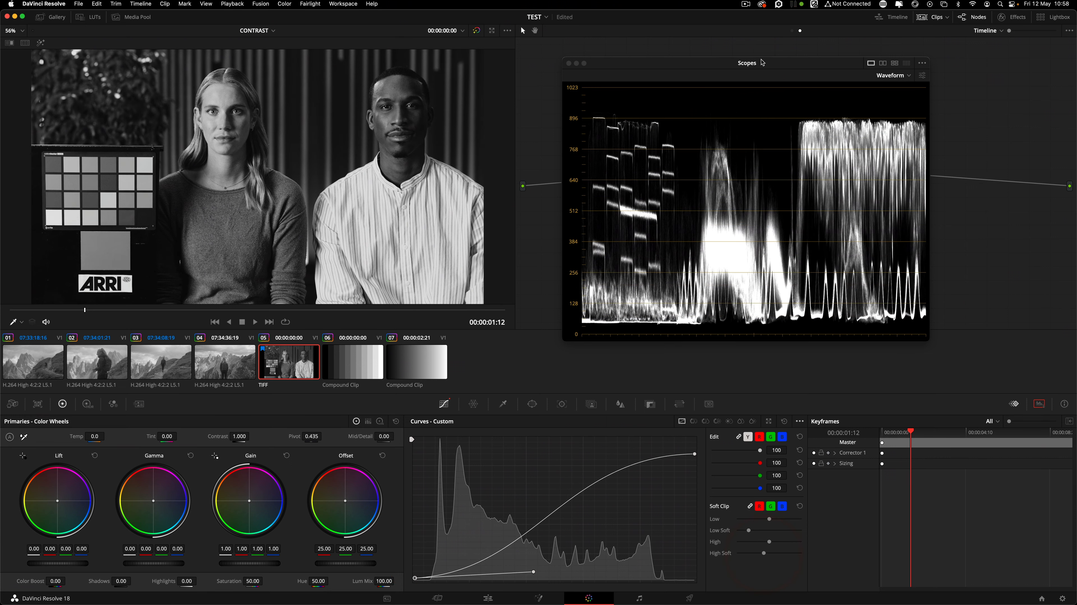
Reposition the scopes window and compare the grade with the S-Curve node disabled and re-enabled.
left_click_drag(762, 62, 627, 58)
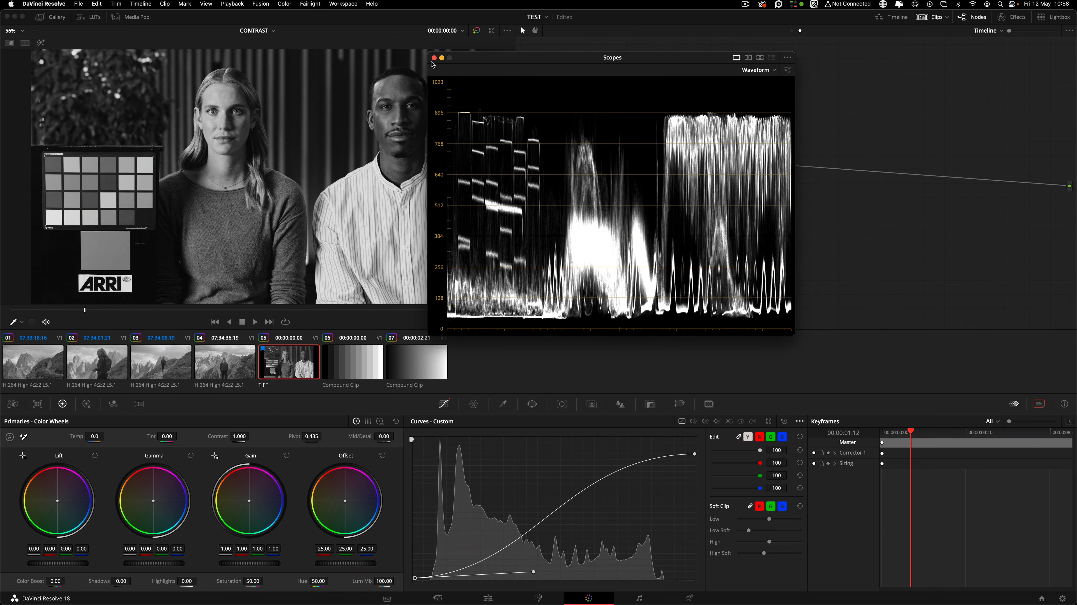
left_click_drag(481, 57, 555, 90)
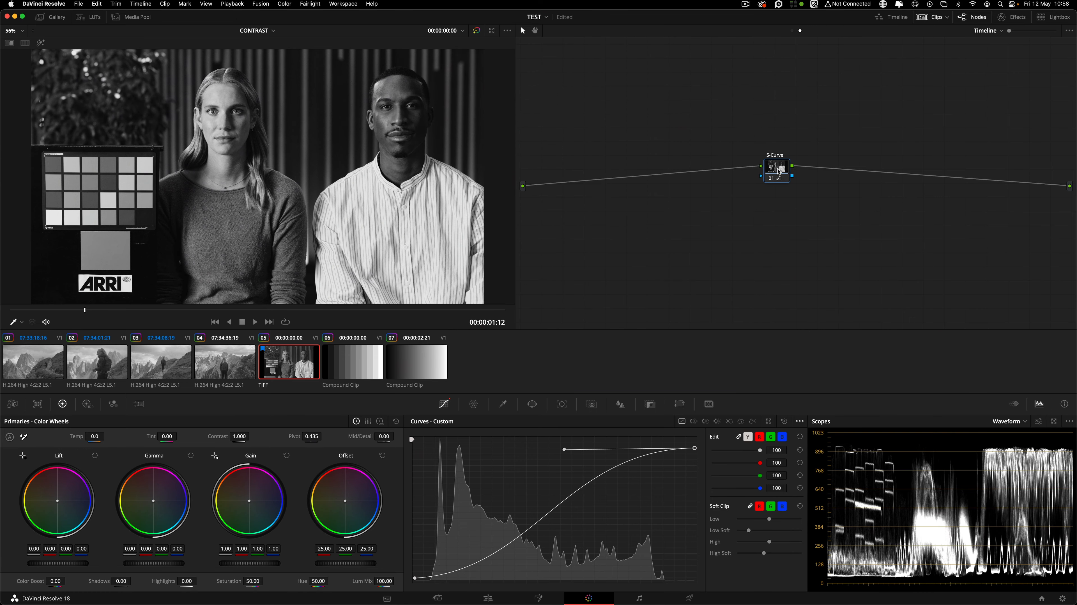
left_click_drag(777, 167, 772, 178)
left_click(768, 173)
left_click(768, 172)
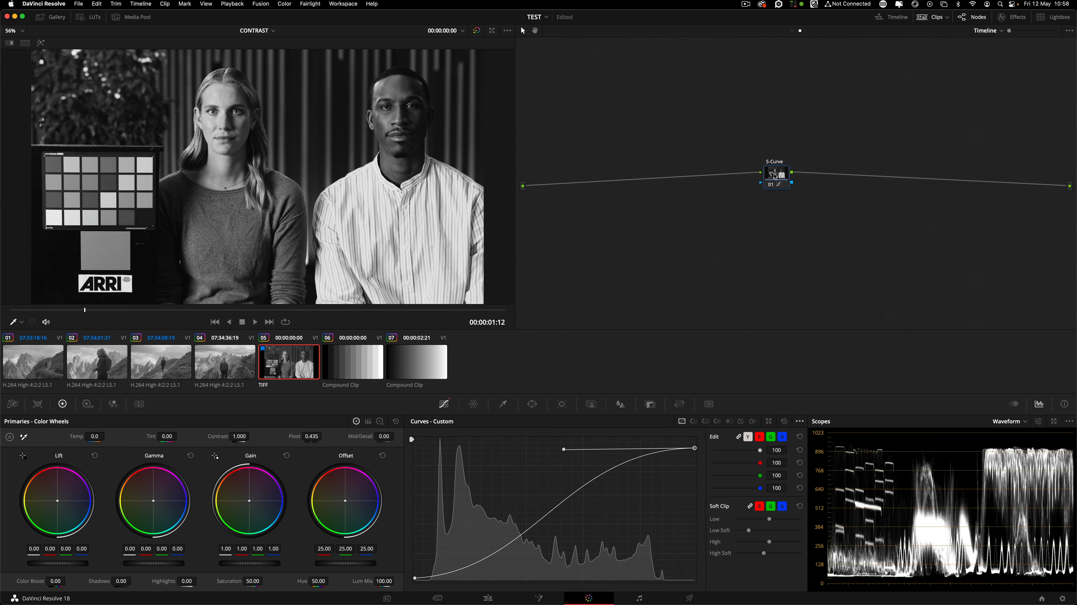
left_click_drag(781, 172, 813, 172)
Back on the clip nodes, add serial nodes ahead of B&W and label them Exp and Ratio.
left_click(791, 31)
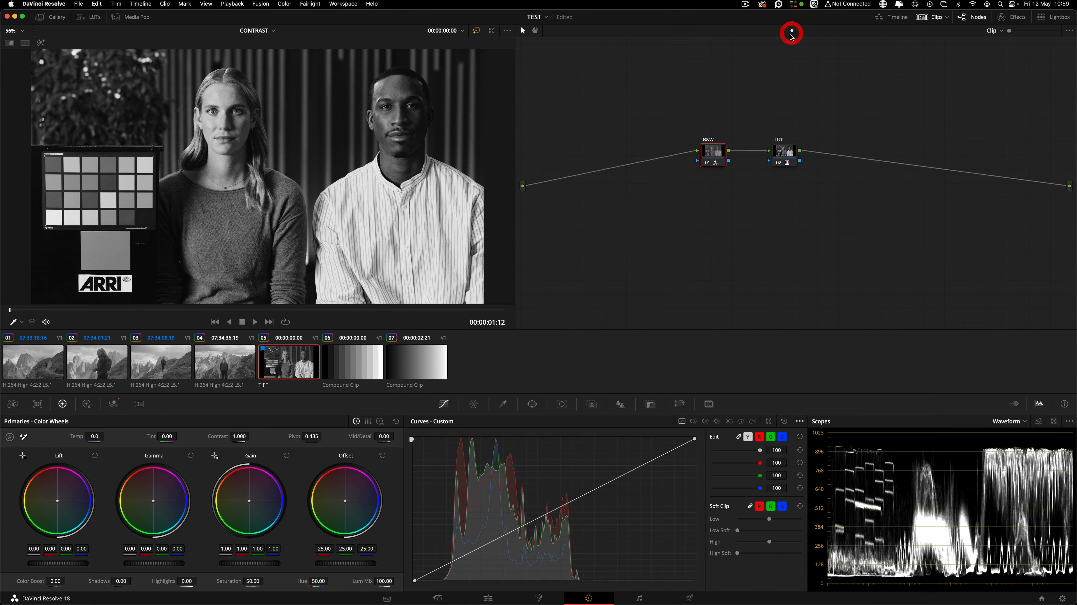
mouse_move(724, 154)
left_mouse_down()
mouse_move(699, 153)
mouse_move(731, 151)
left_mouse_up()
key("shift+s")
key("shift+s")
key("shift+s")
left_click(835, 161)
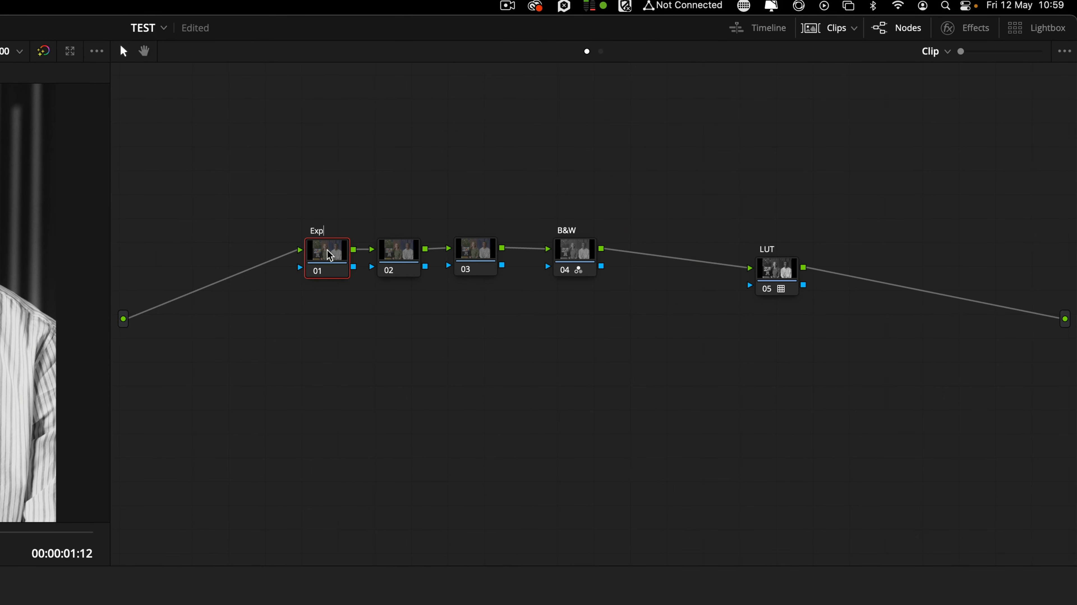
key("Return")
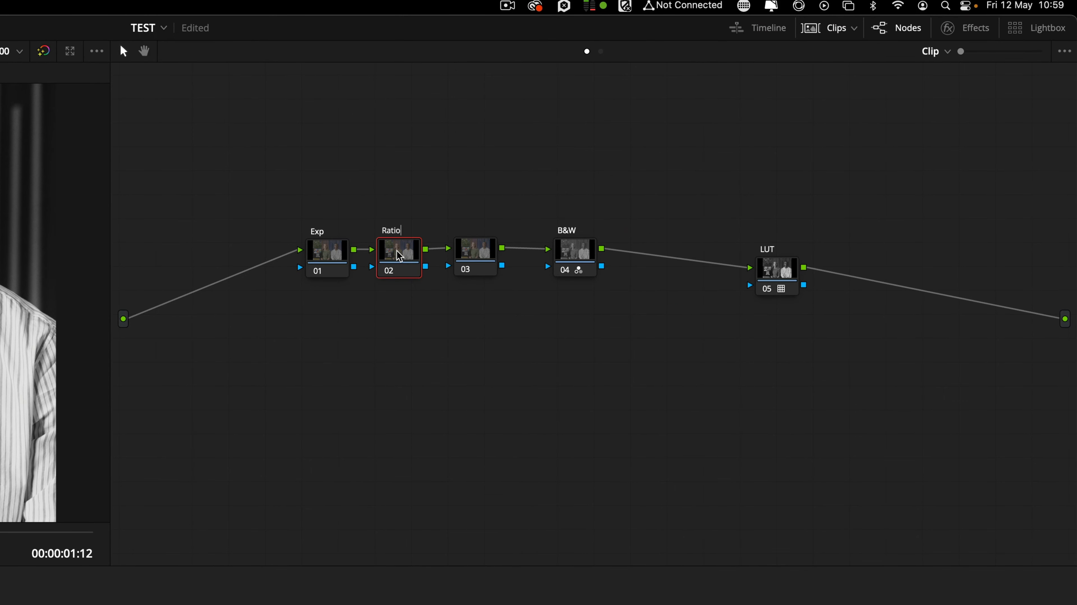
left_click(472, 248)
Label node 03 'Balance', then delete it so B&W follows Ratio.
left_click(474, 252)
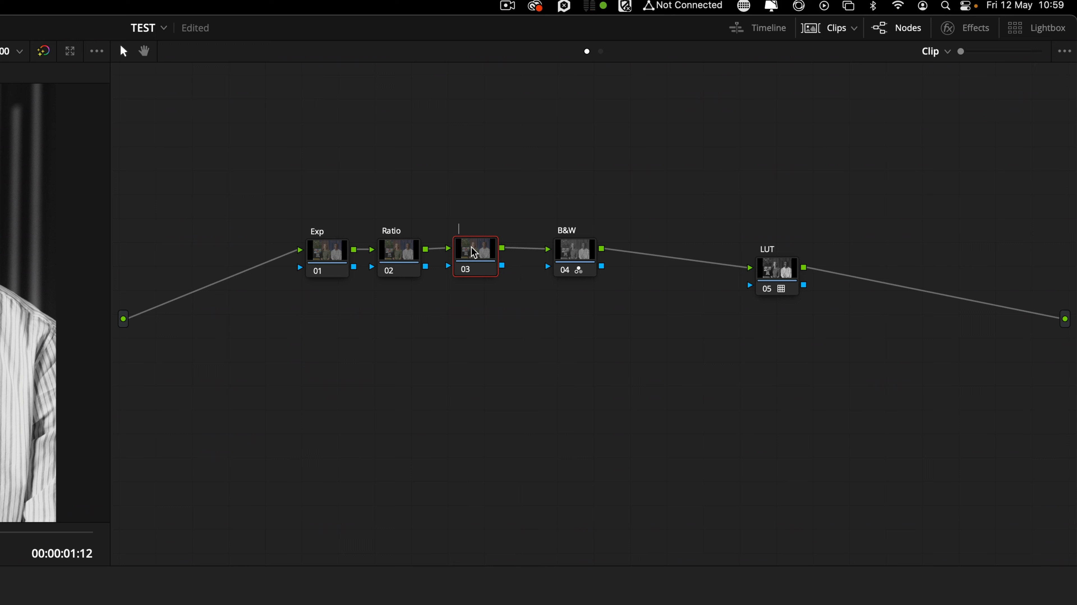
type("Balance")
key("Return")
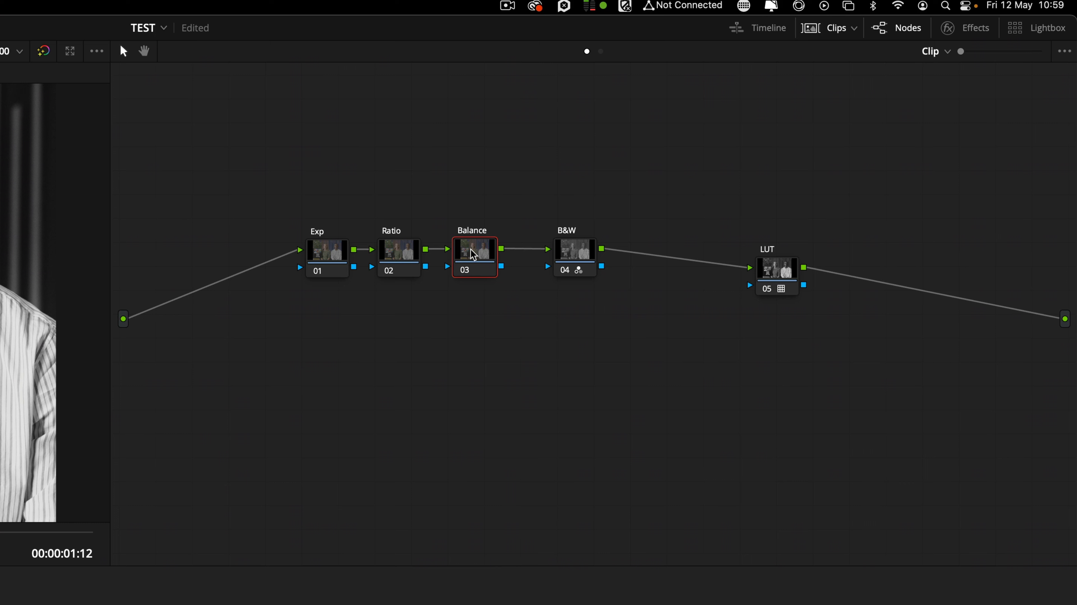
key("Delete")
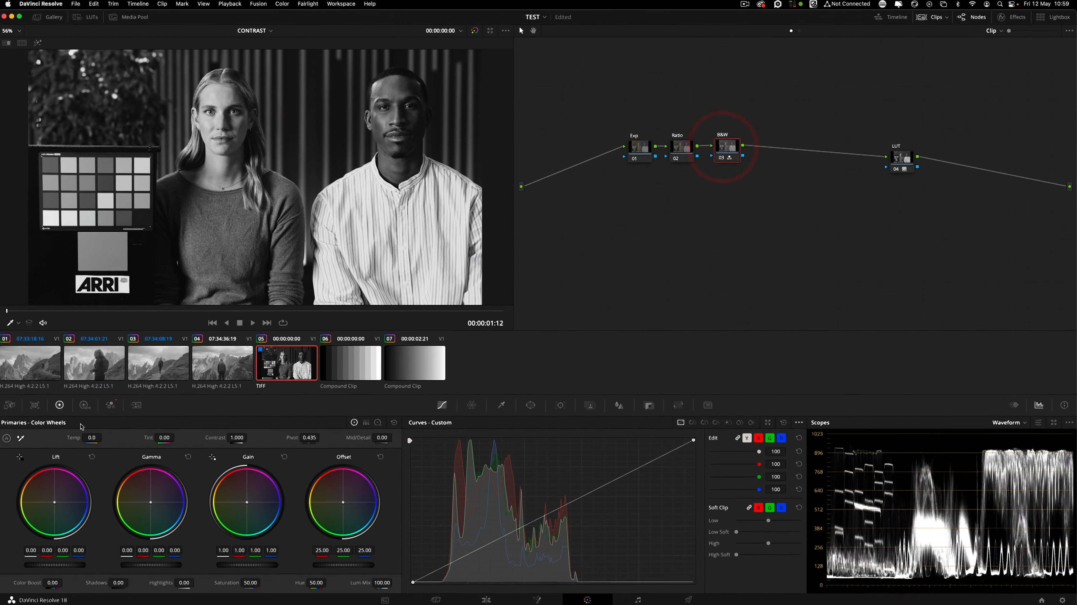
left_click(111, 404)
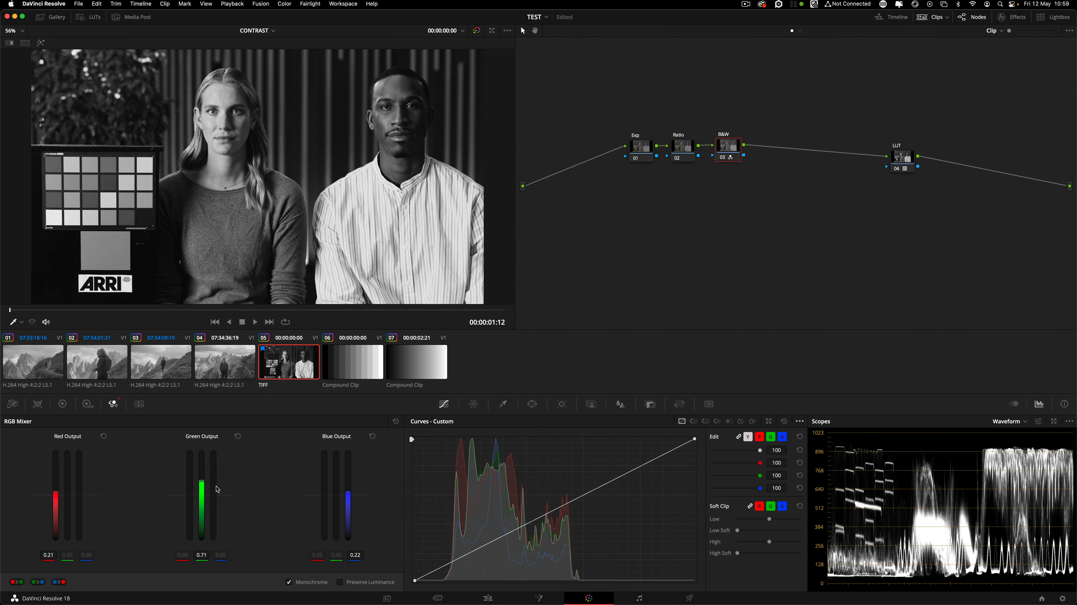
Set the B&W node's monochrome RGB Mixer outputs to red 0.11, green 0.63, blue 0.29.
left_click_drag(202, 484, 202, 486)
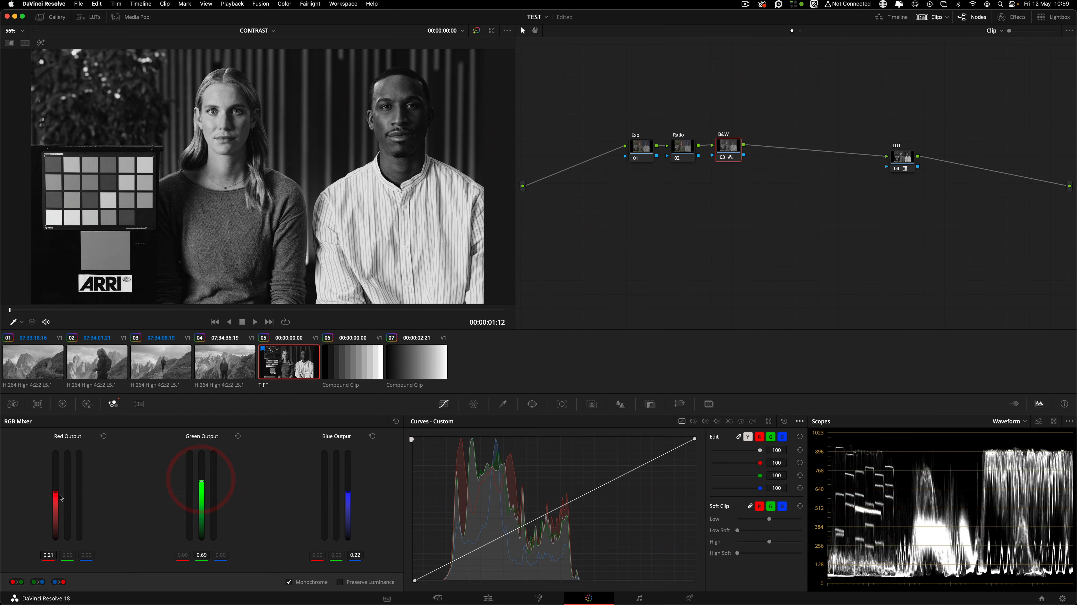
left_click_drag(56, 492, 56, 495)
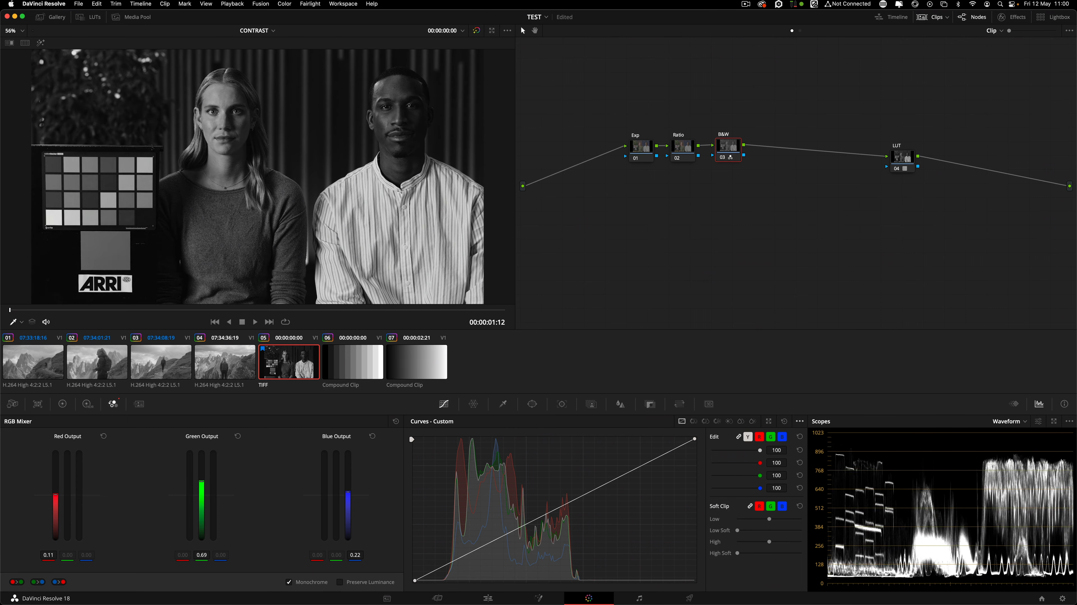
left_click_drag(348, 491, 348, 490)
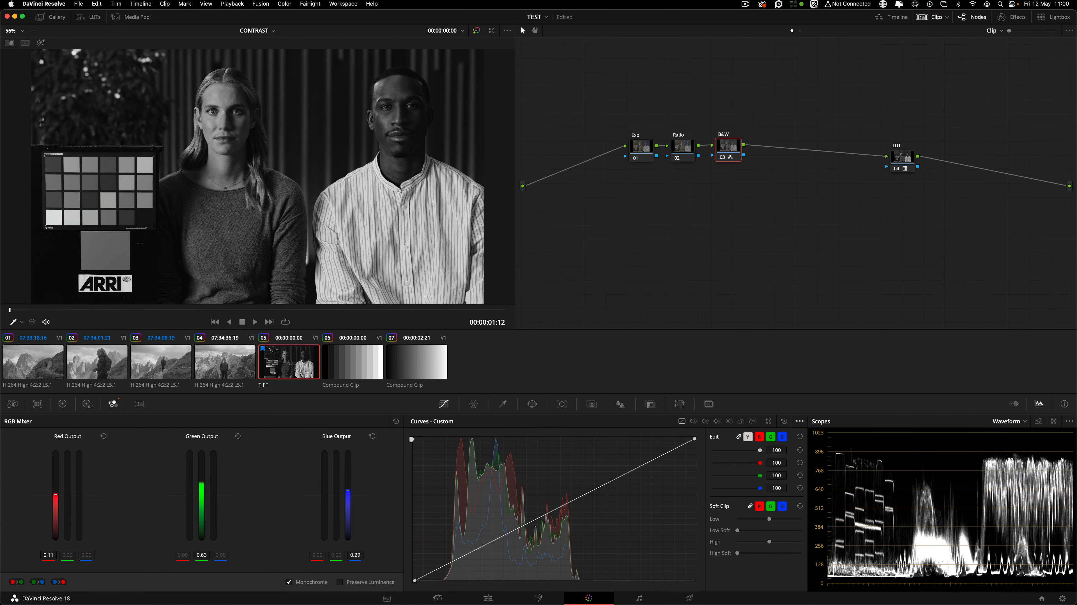
left_click_drag(201, 481, 202, 479)
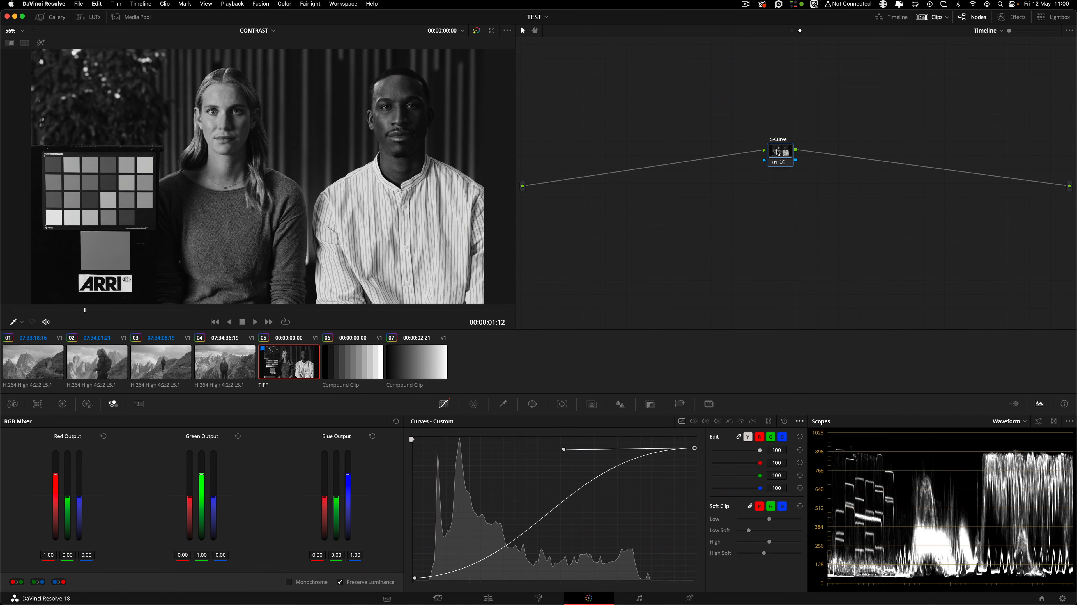
Show the timeline S-Curve node and preview clips 01 through 04 with it applied.
left_click(778, 149)
left_click(34, 373)
left_click(97, 365)
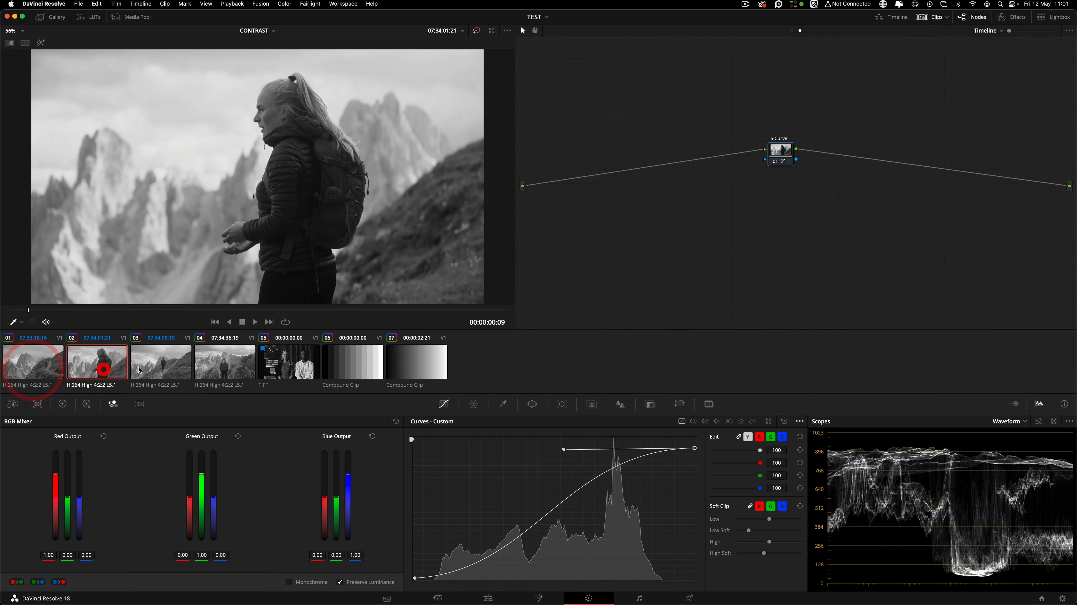
left_click(168, 365)
left_click(219, 370)
left_click(35, 365)
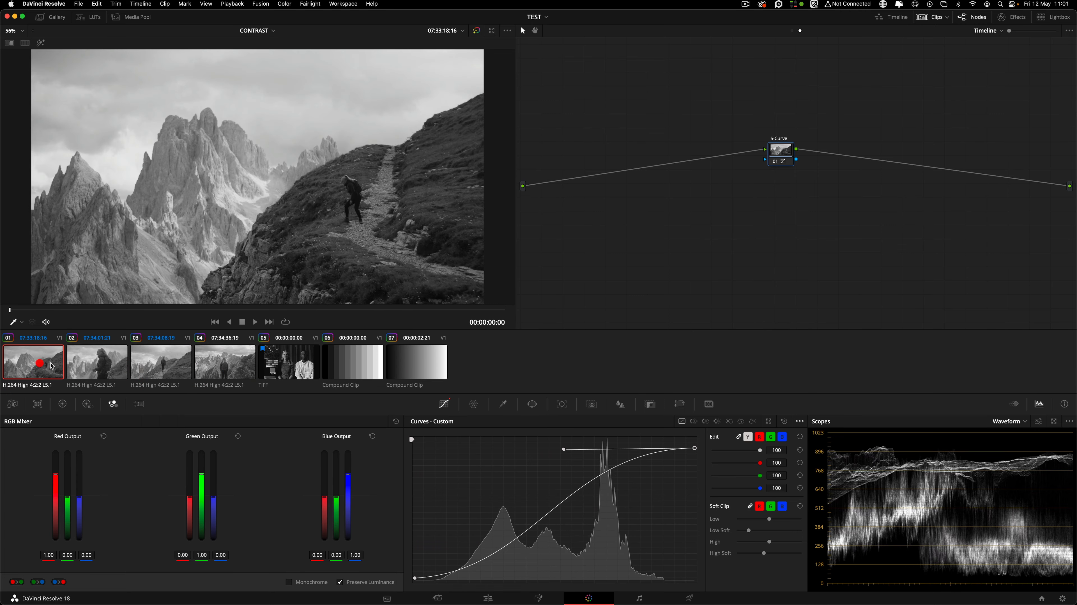
left_click(224, 369)
left_click(35, 365)
left_click(98, 365)
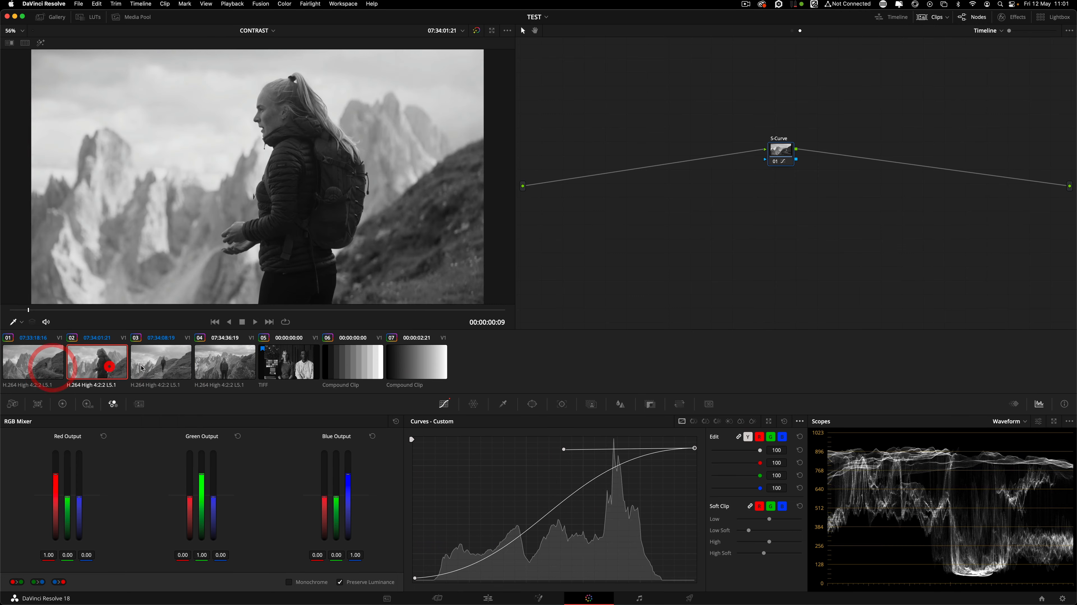
left_click(167, 365)
left_click(208, 368)
left_click(104, 367)
left_click(161, 365)
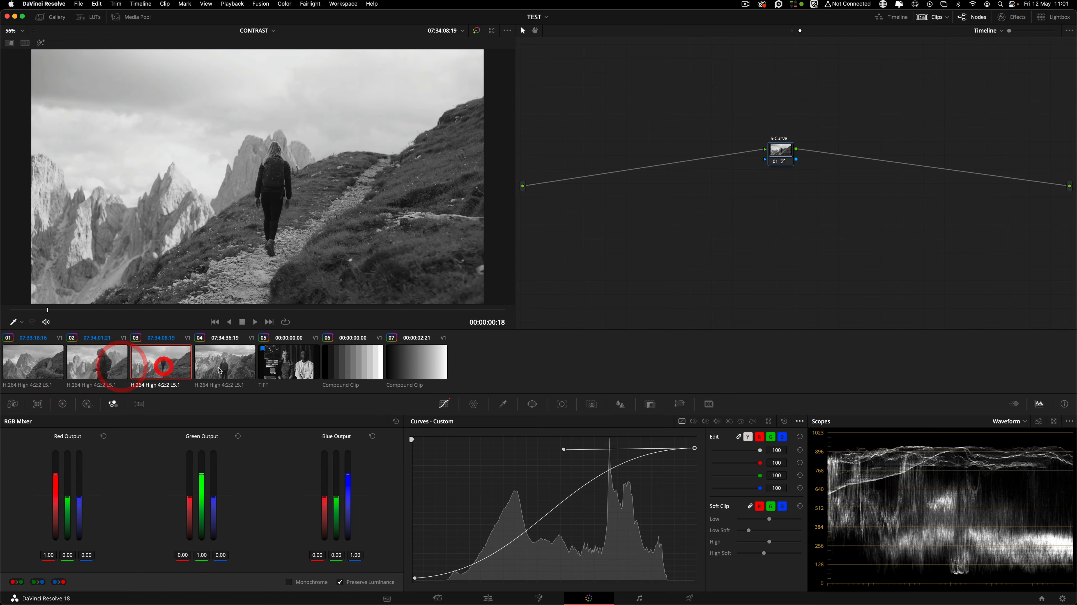
left_click(220, 366)
Toggle the S-Curve node off and on to compare, then select the TIFF chart clip 05.
left_click(775, 161)
left_click_drag(783, 145, 754, 149)
left_click(793, 118)
left_click(748, 161)
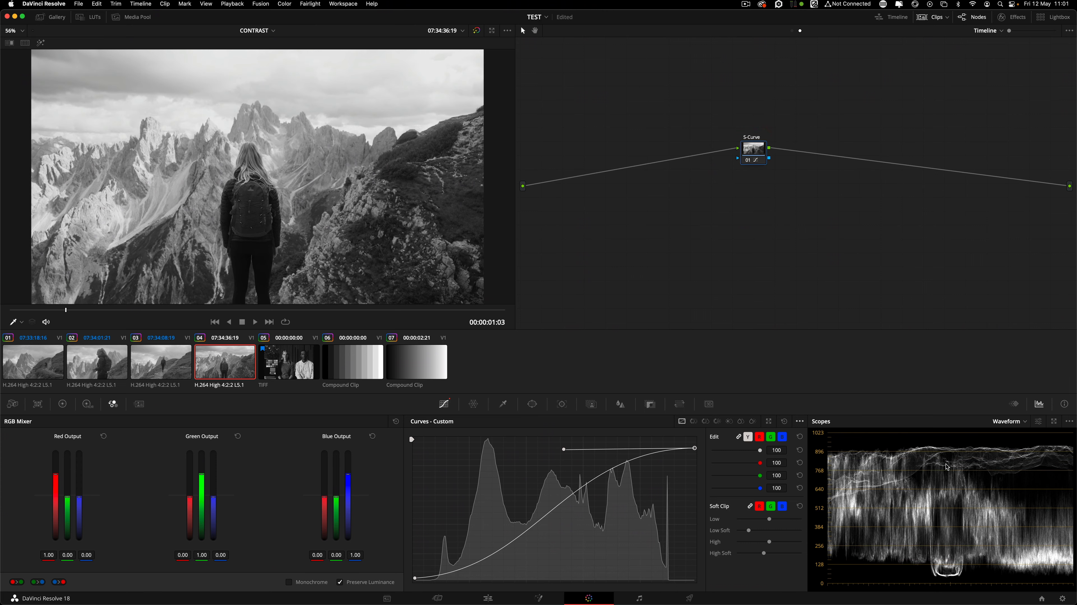
key("super+d")
key("super+d")
key("super+d")
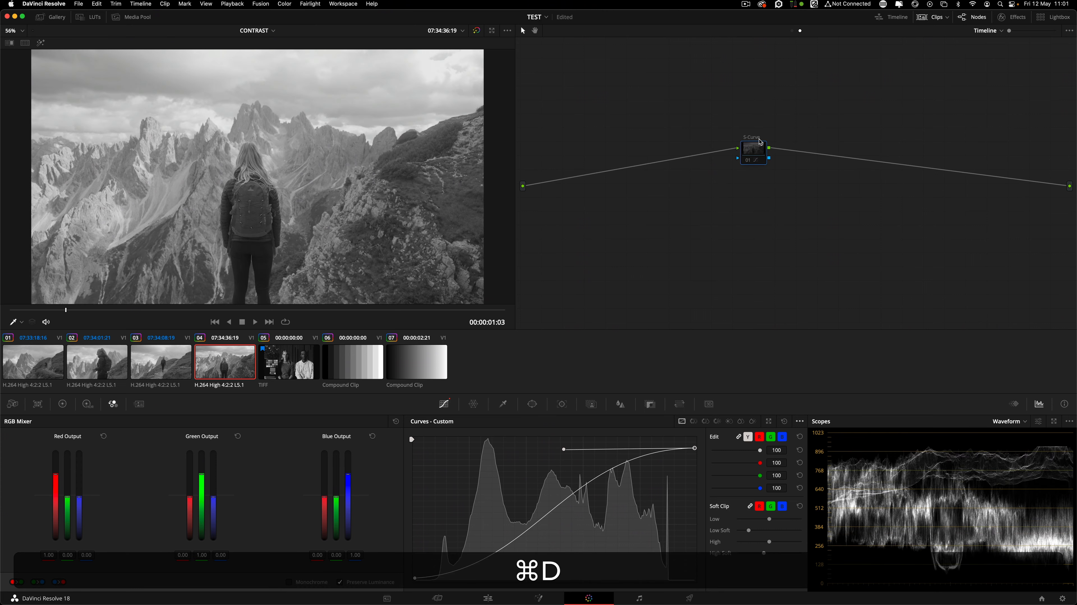
key("super+d")
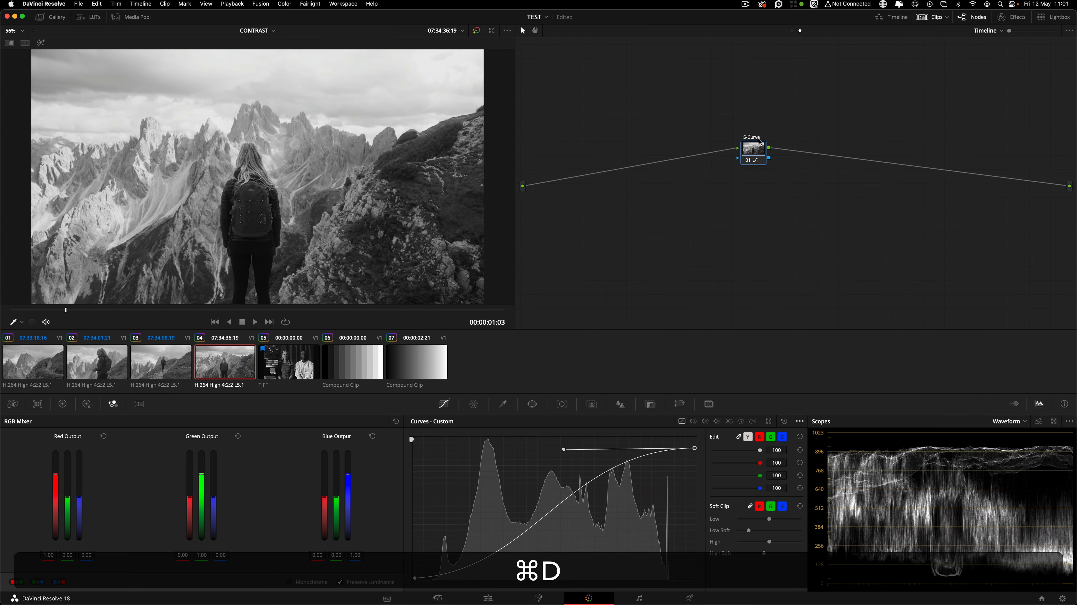
left_click(283, 367)
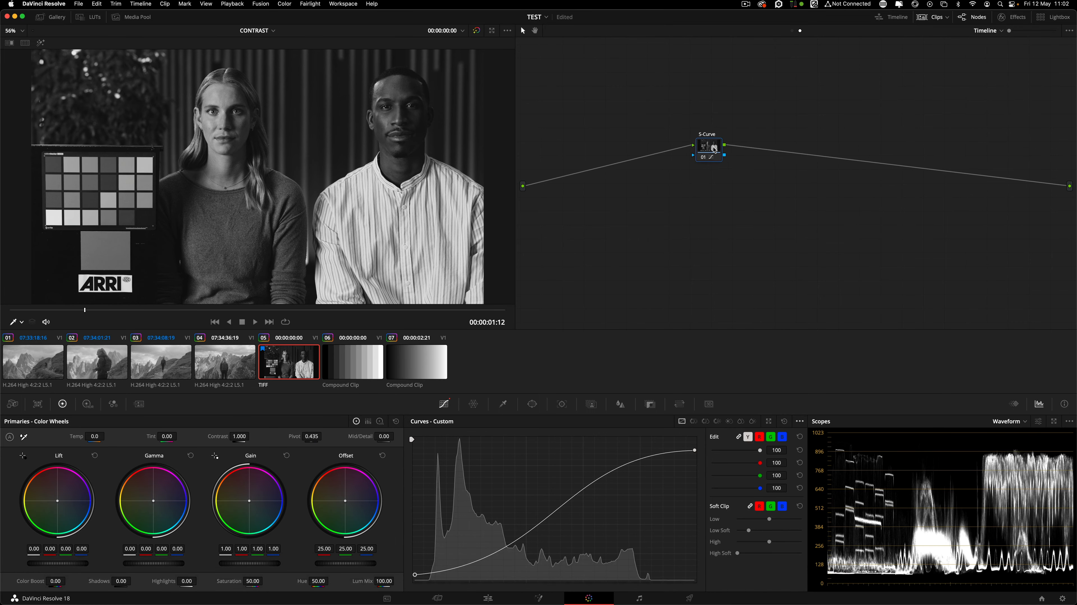
Add serial node 02 after S-Curve and sample the skin tone onto its curve, undoing the grey-card sample.
key("alt+s")
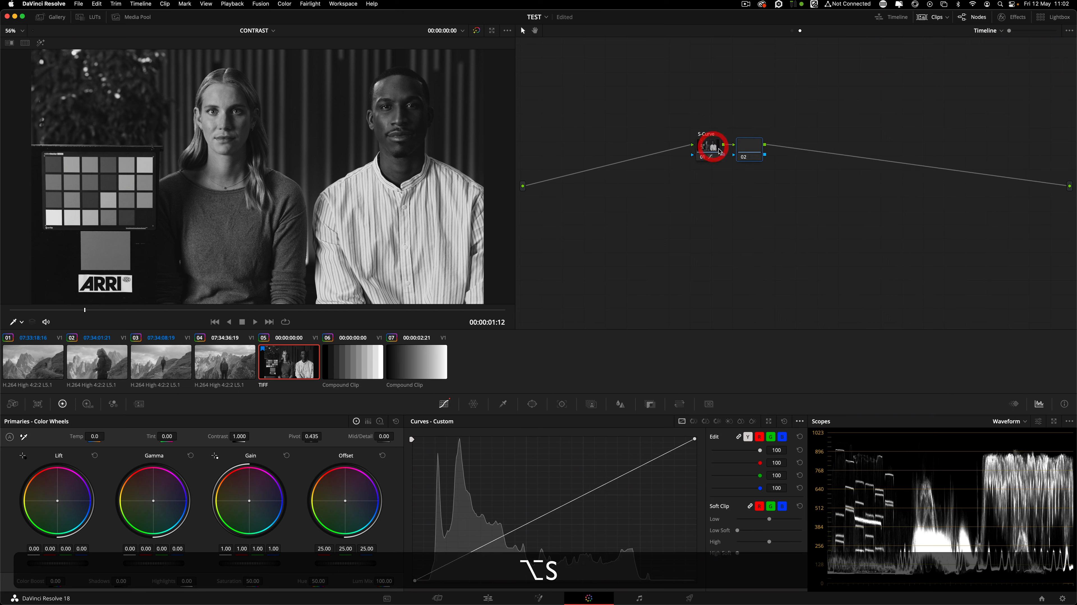
left_click_drag(756, 149, 776, 152)
left_click_drag(714, 149, 702, 139)
left_click_drag(770, 156, 777, 160)
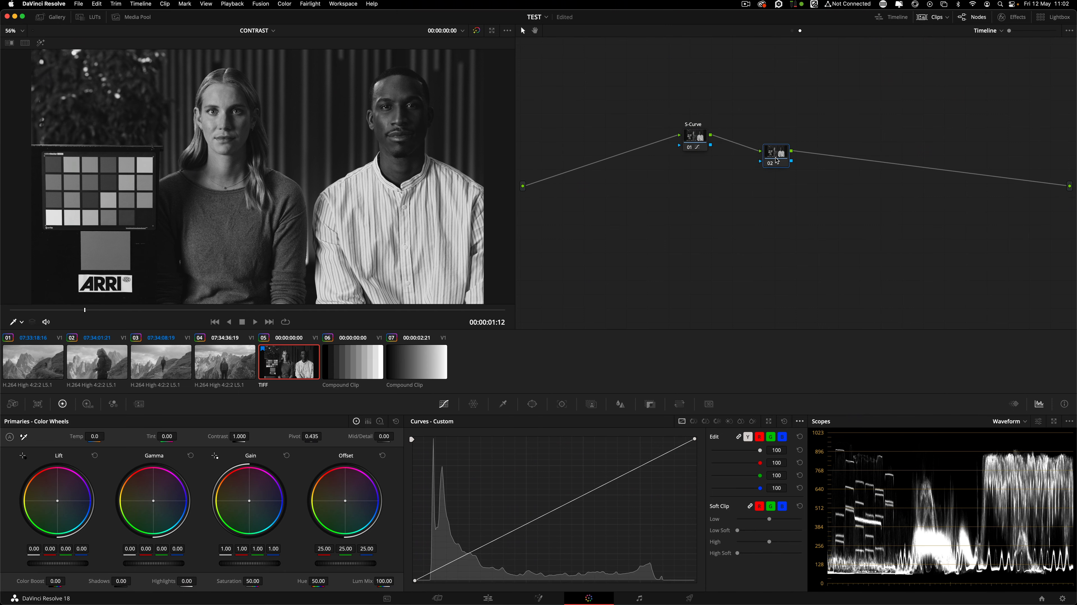
left_click(777, 161)
left_click(116, 245)
key("super+z")
left_click(231, 162)
Shape an S-curve with darker shadows, rolled-off highlights and steeper midtones.
left_click(415, 579)
left_click(800, 422)
left_click(830, 477)
left_click_drag(453, 561, 469, 569)
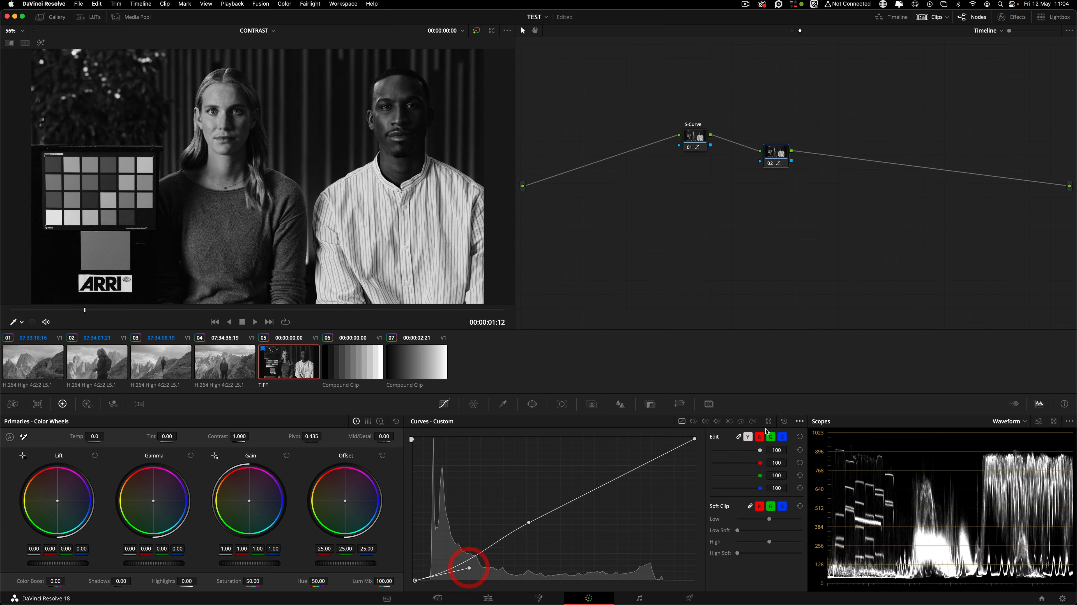
left_click_drag(694, 438, 604, 456)
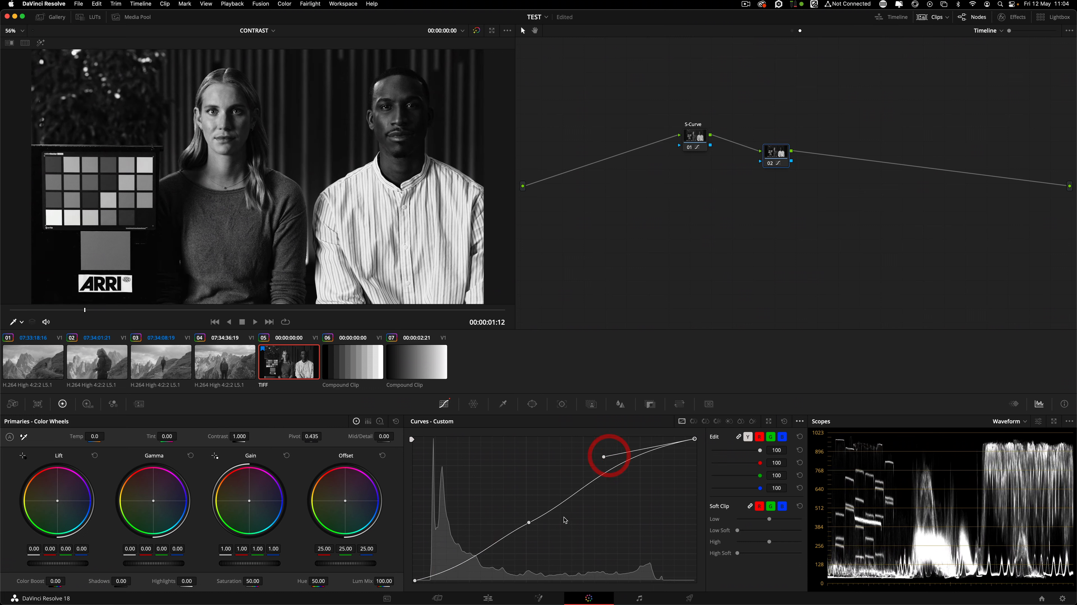
left_click(529, 522)
left_click_drag(581, 494, 594, 481)
left_click(415, 580)
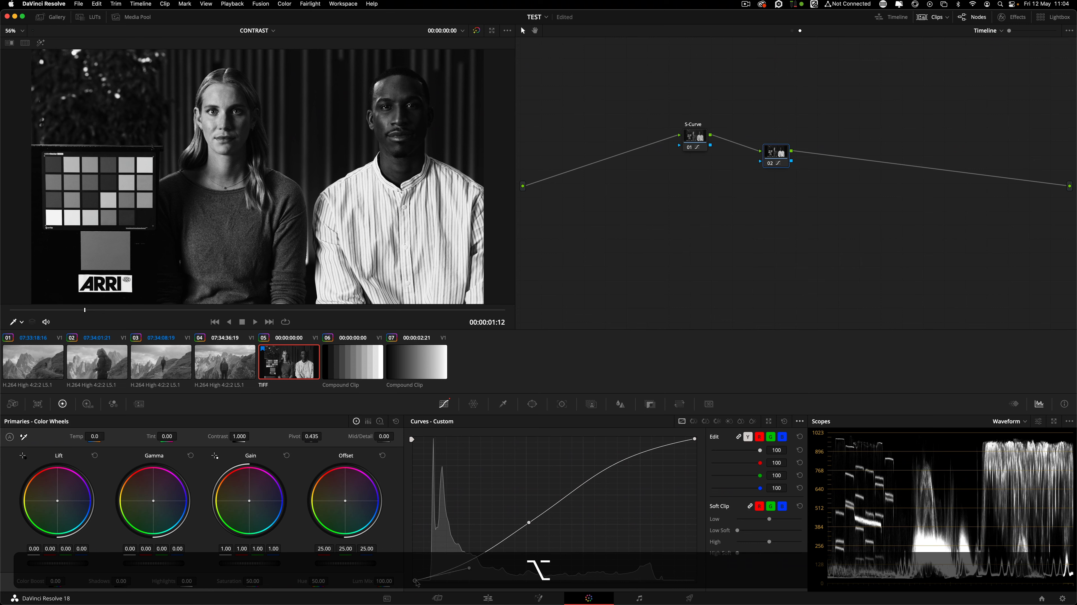
left_click_drag(470, 567, 415, 573)
Compare with S-Curve off and refine the highlight roll-off and shadow depth.
left_click(690, 147)
left_click_drag(695, 439, 695, 444)
left_click_drag(604, 462, 605, 449)
left_click(414, 574)
left_click_drag(484, 566, 493, 565)
left_click_drag(781, 157, 775, 138)
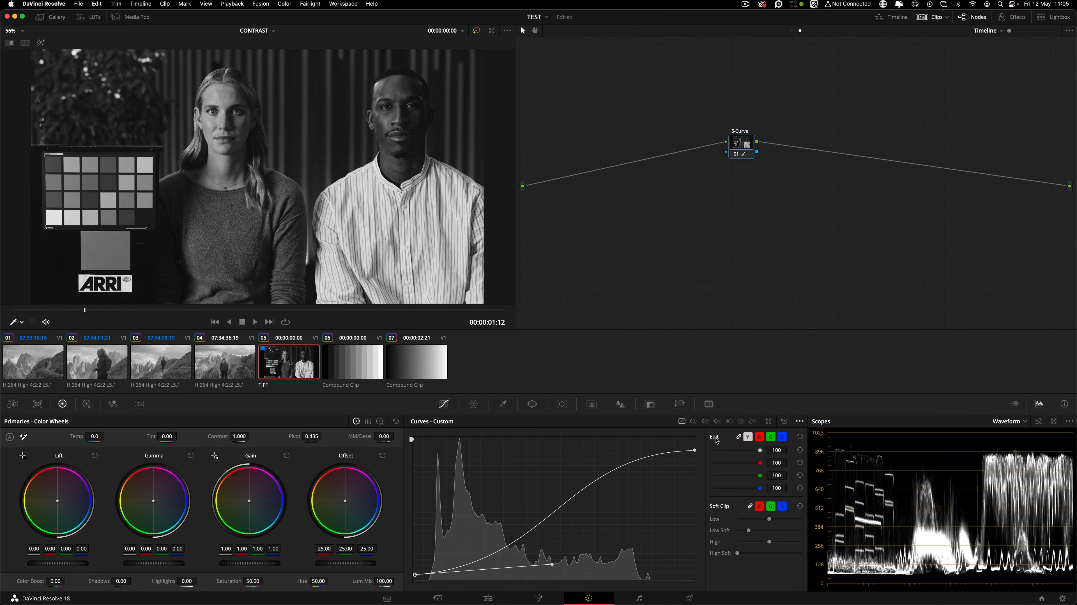
Check the curve on clips 04, 03 and 02, toggling S-Curve, and pull the black point down.
left_click(218, 373)
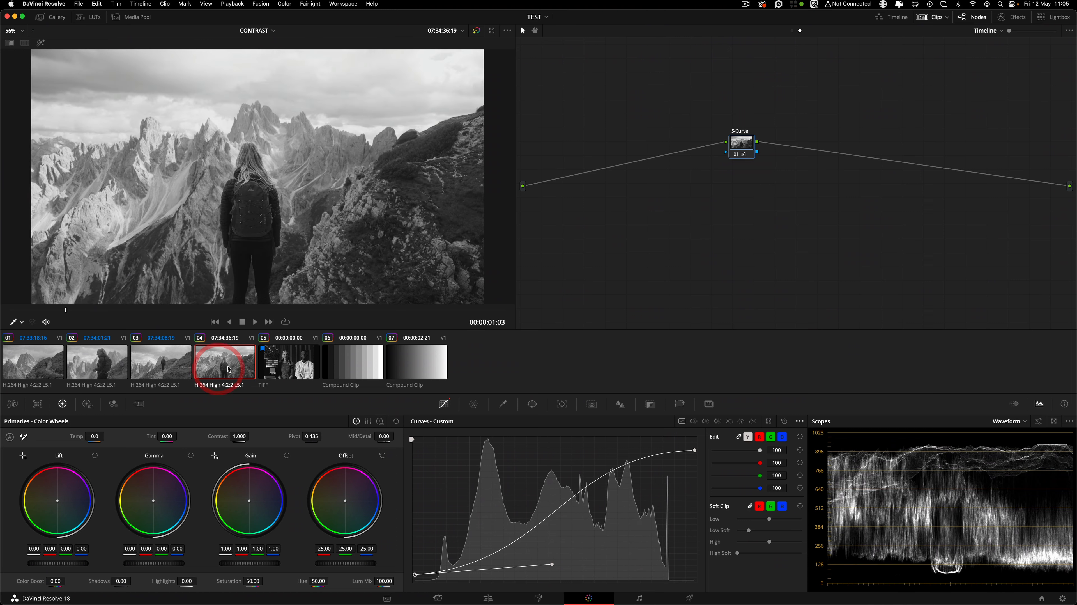
key("Down")
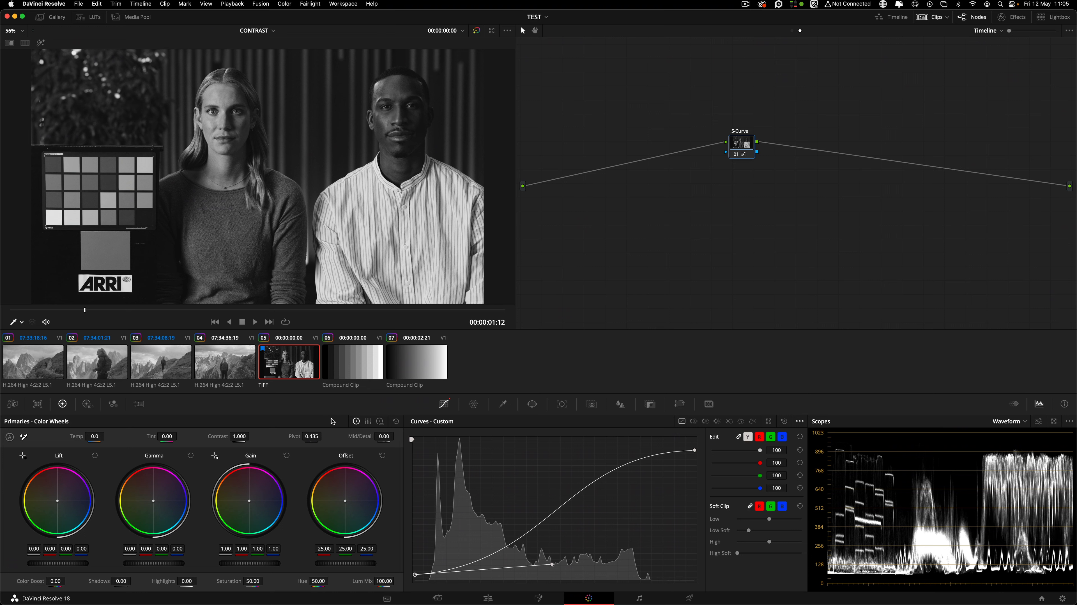
left_click(232, 367)
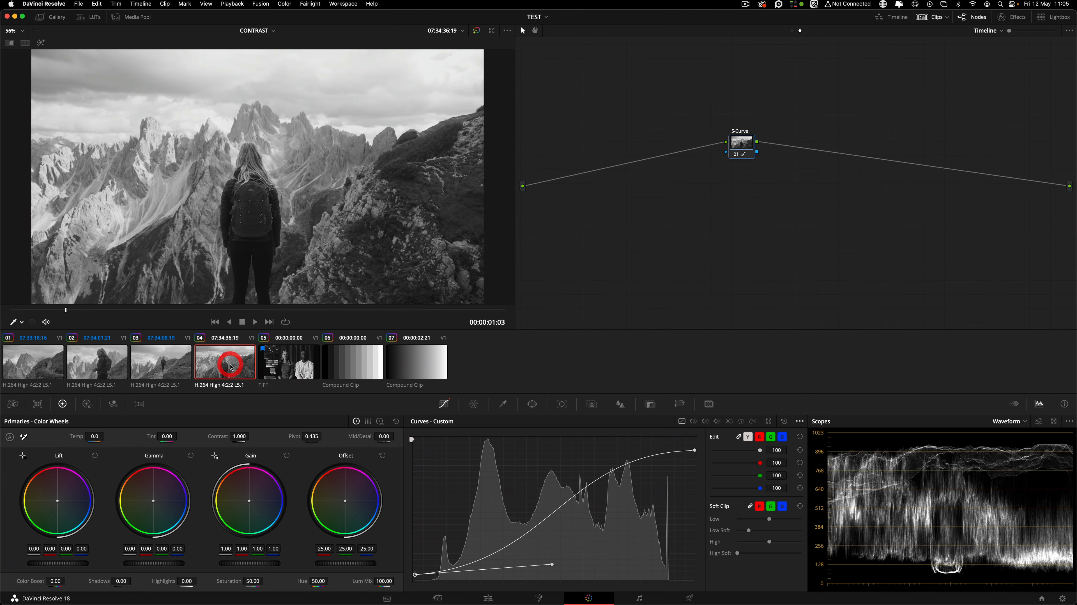
left_click(169, 365)
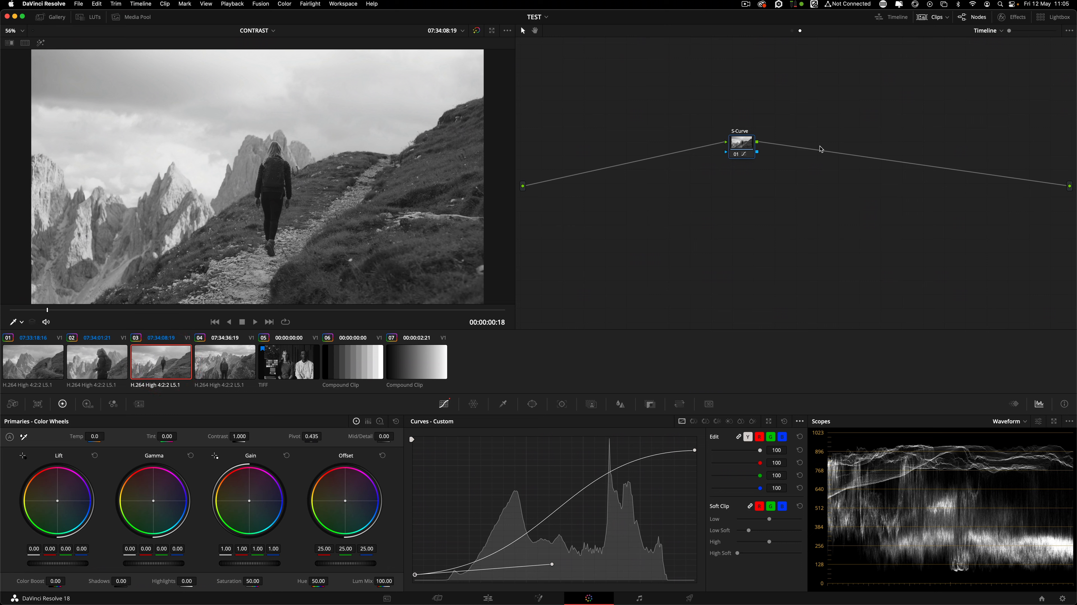
left_click(735, 154)
left_click(735, 155)
left_click(91, 370)
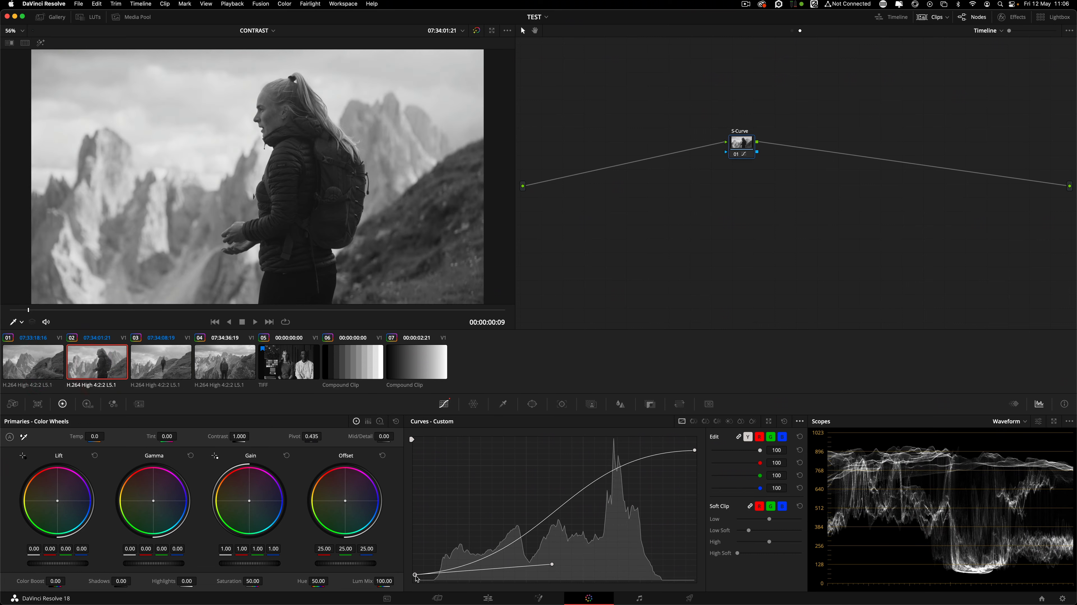
left_click_drag(415, 576, 434, 580)
Move the S-Curve node, then switch to clip-level nodes and select clip 01's mountain shot.
left_click_drag(755, 163, 792, 174)
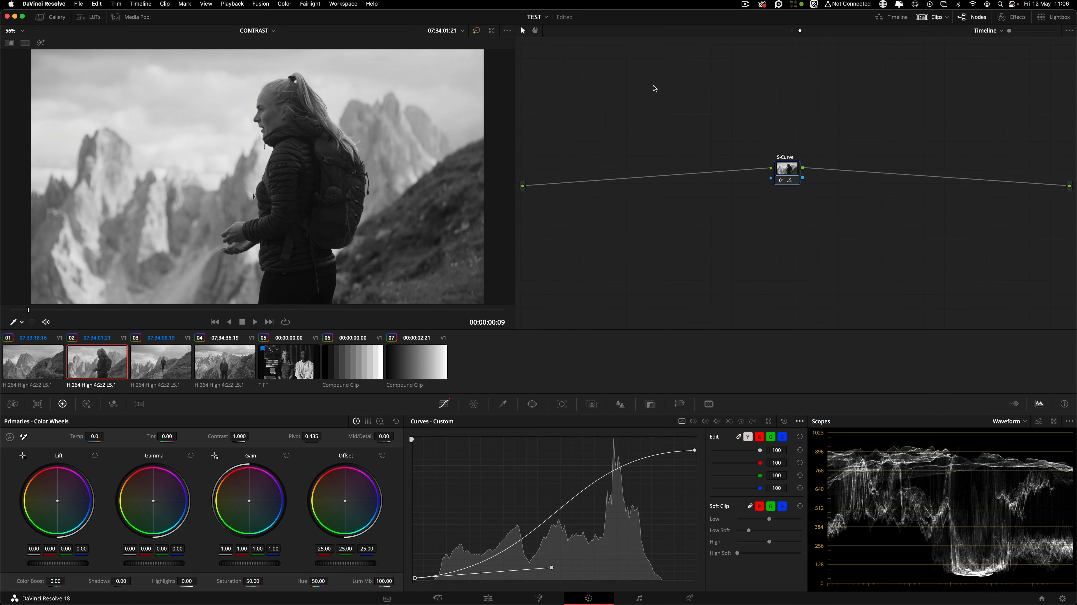
left_click_drag(625, 88, 1001, 260)
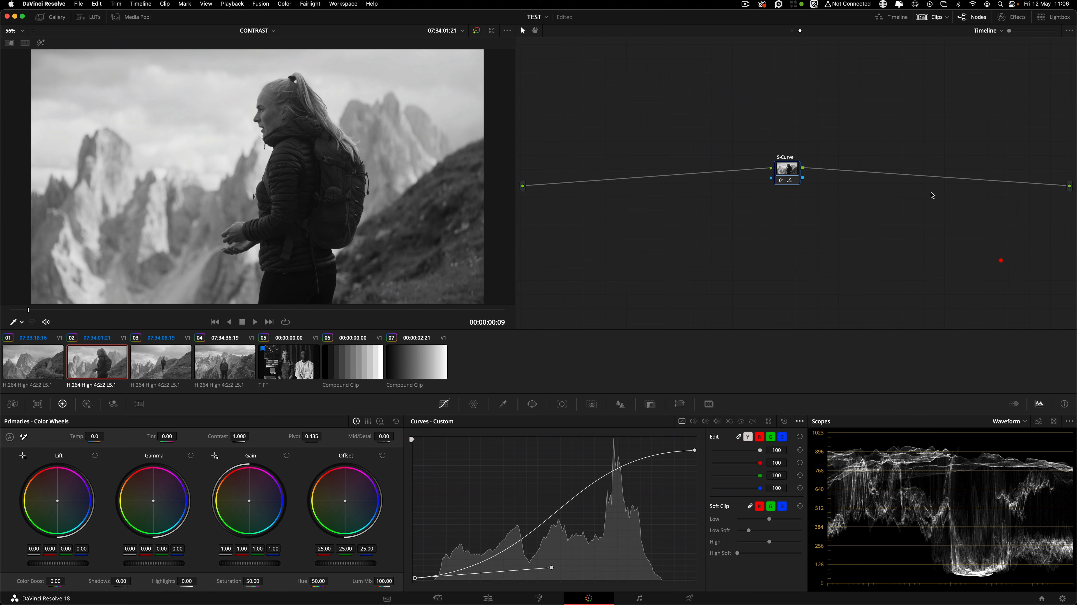
left_click(792, 31)
left_click(41, 373)
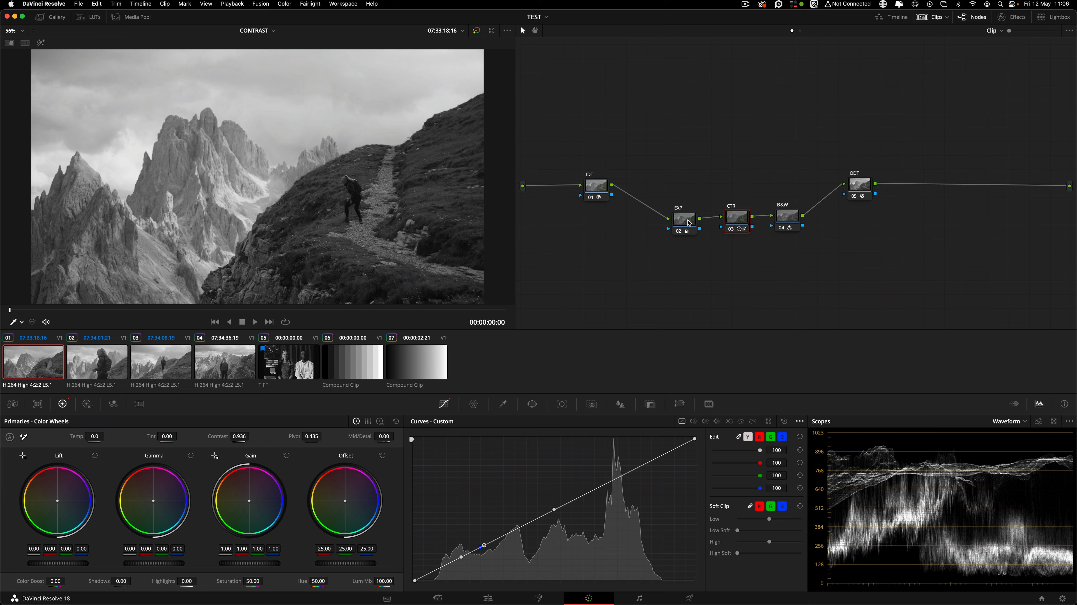
Move EXP up beside IDT, B&W toward ODT, and drop CTR below the chain.
left_click_drag(689, 224, 650, 194)
left_click_drag(788, 217, 815, 190)
left_click_drag(737, 217, 732, 218)
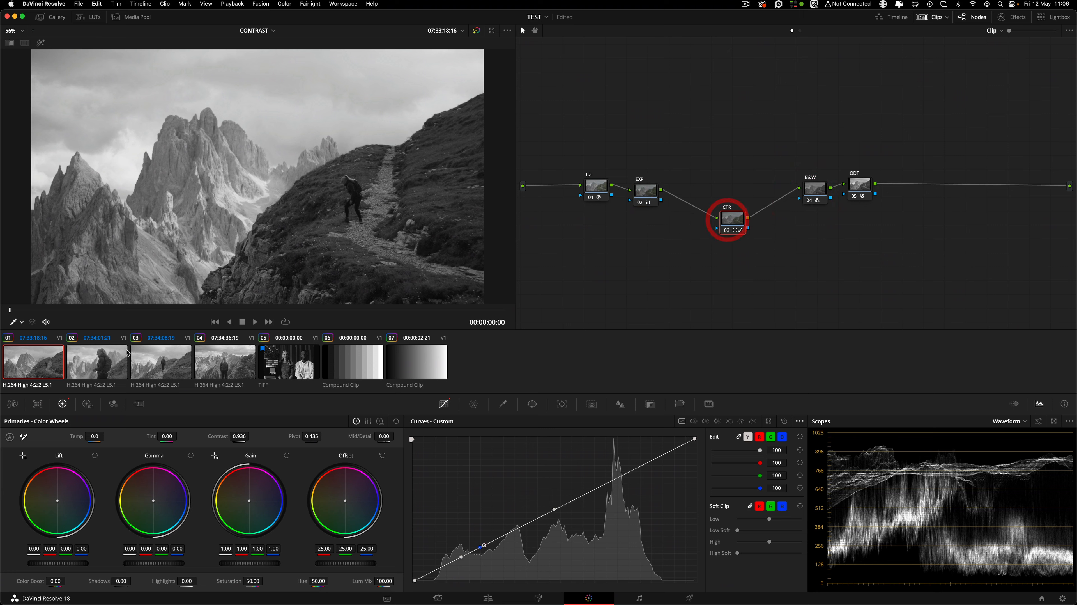
Preview clips 02 to 04, then pop clip 03's waveform into an enlarged floating Scopes window.
left_click(119, 363)
left_click(154, 365)
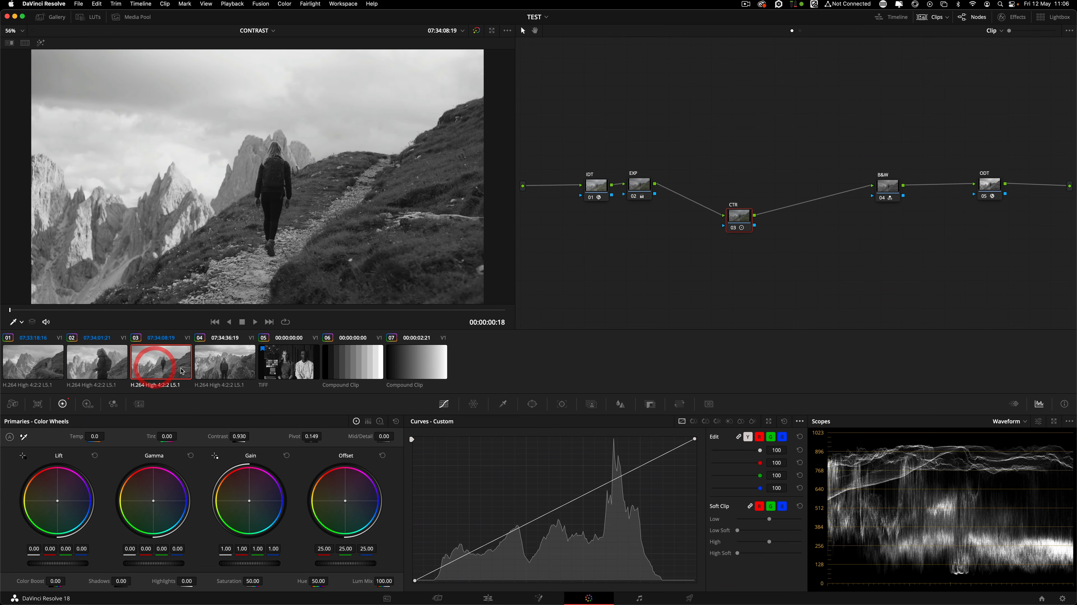
left_click(222, 367)
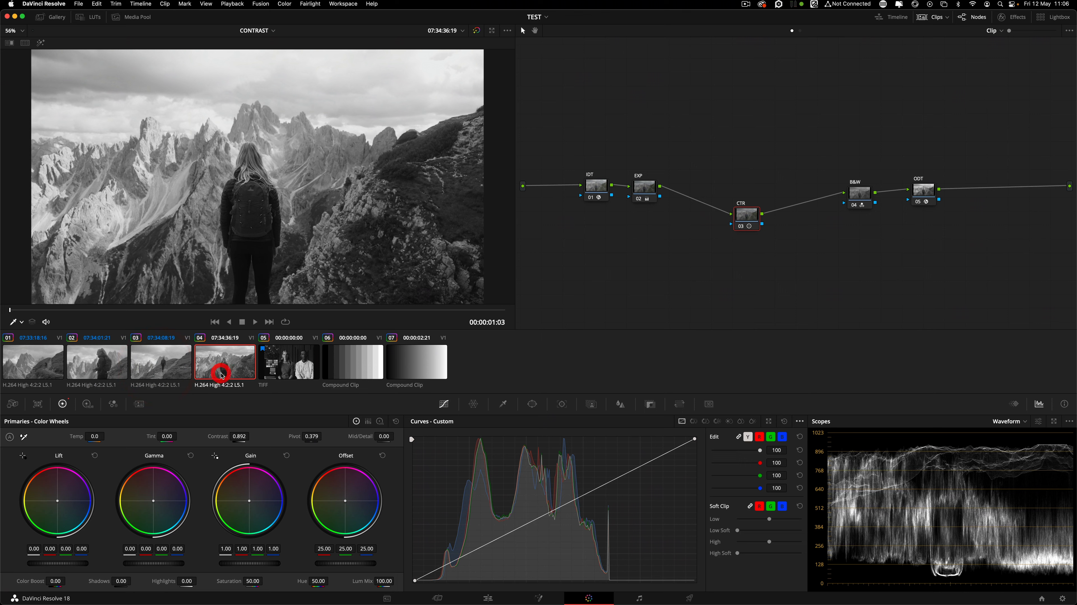
left_click(167, 374)
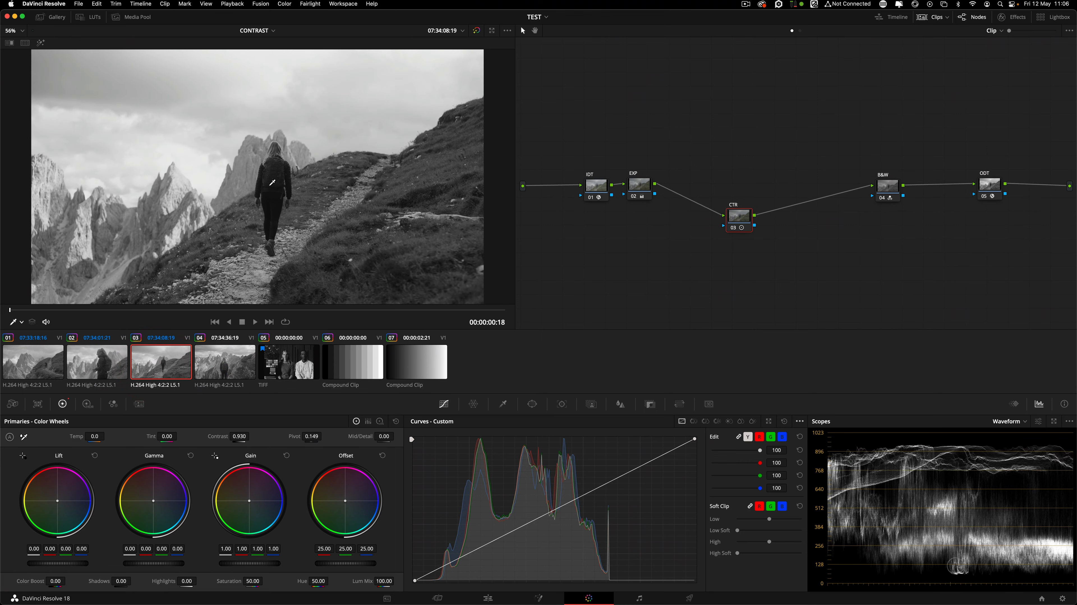
left_click(1054, 421)
left_click_drag(879, 379, 1024, 495)
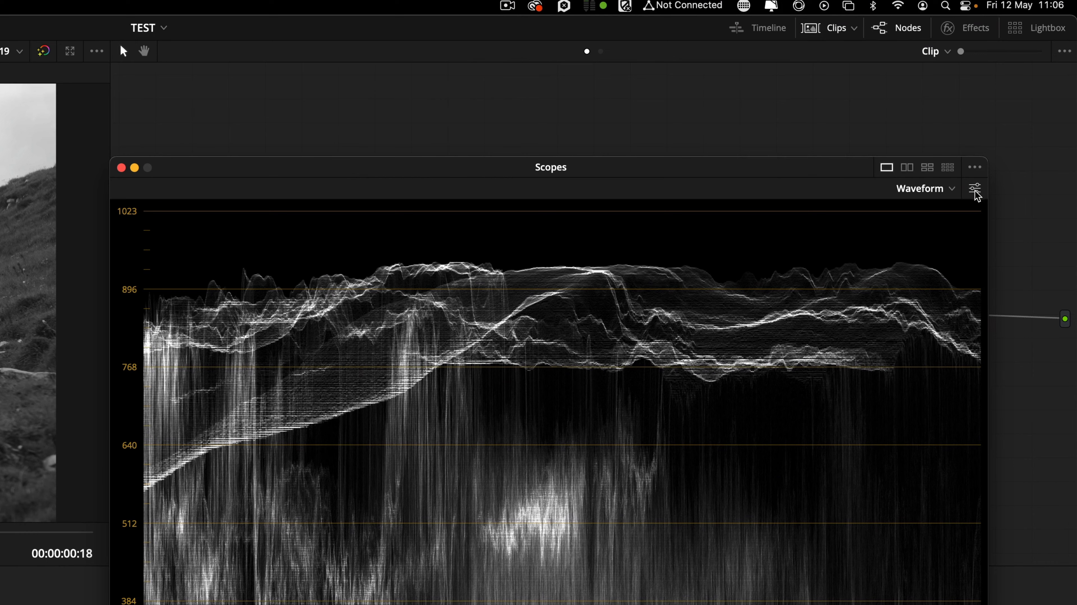
Turn on waveform reference levels with the low reference line at 59.
left_click(1018, 111)
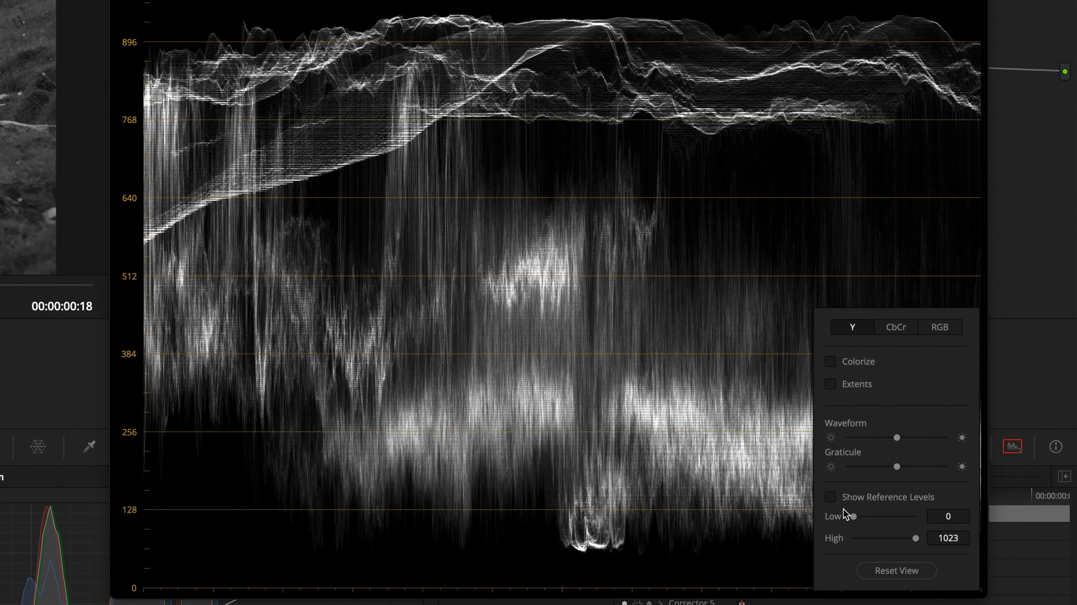
left_click(831, 498)
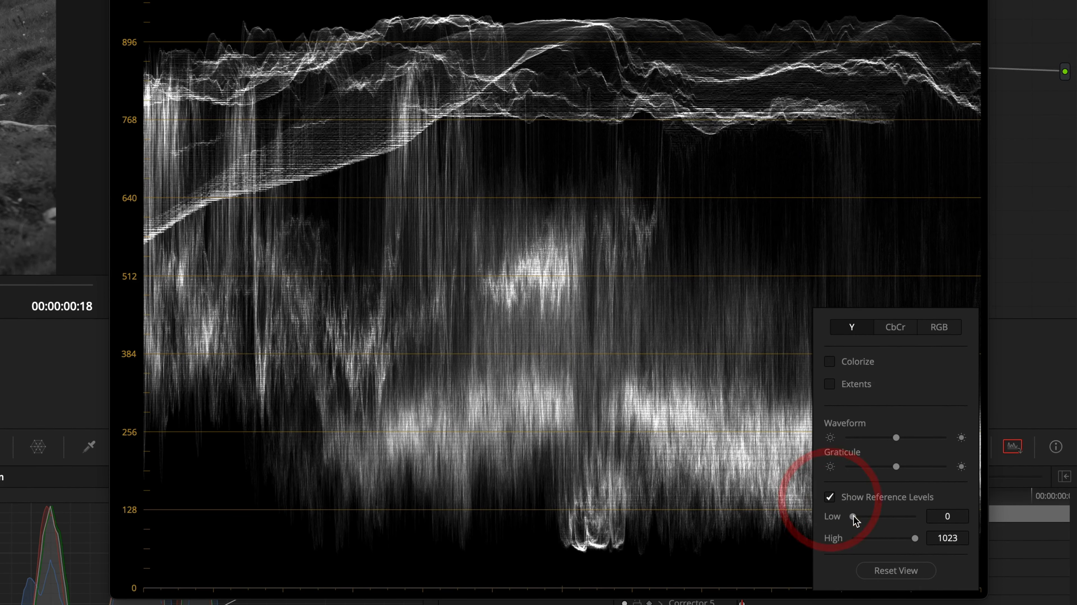
left_click_drag(854, 516, 857, 518)
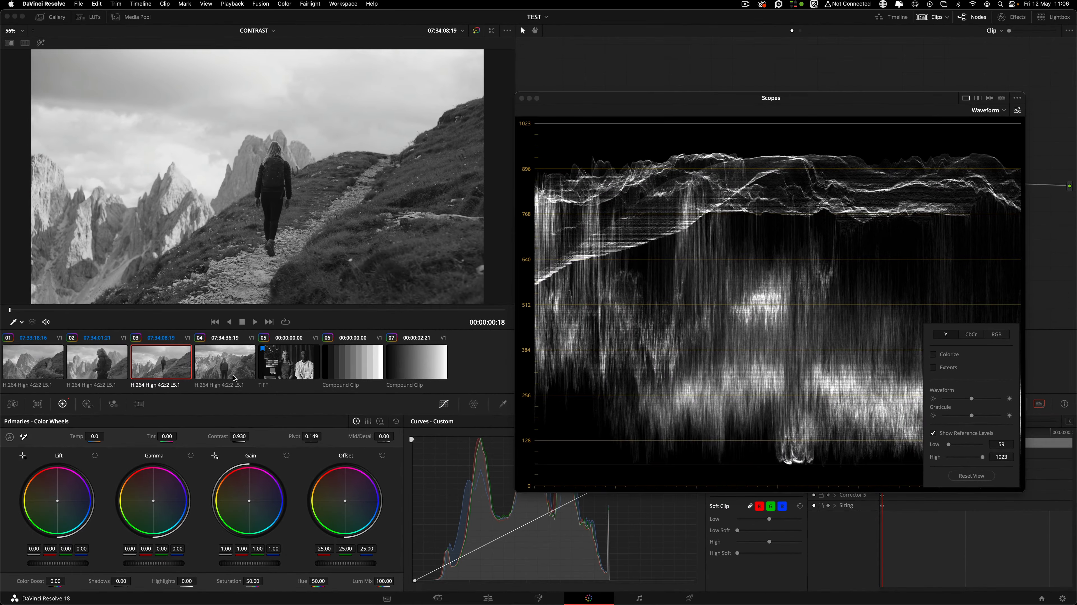
On clip 04, lower the contrast and raise the pivot.
left_click(142, 380)
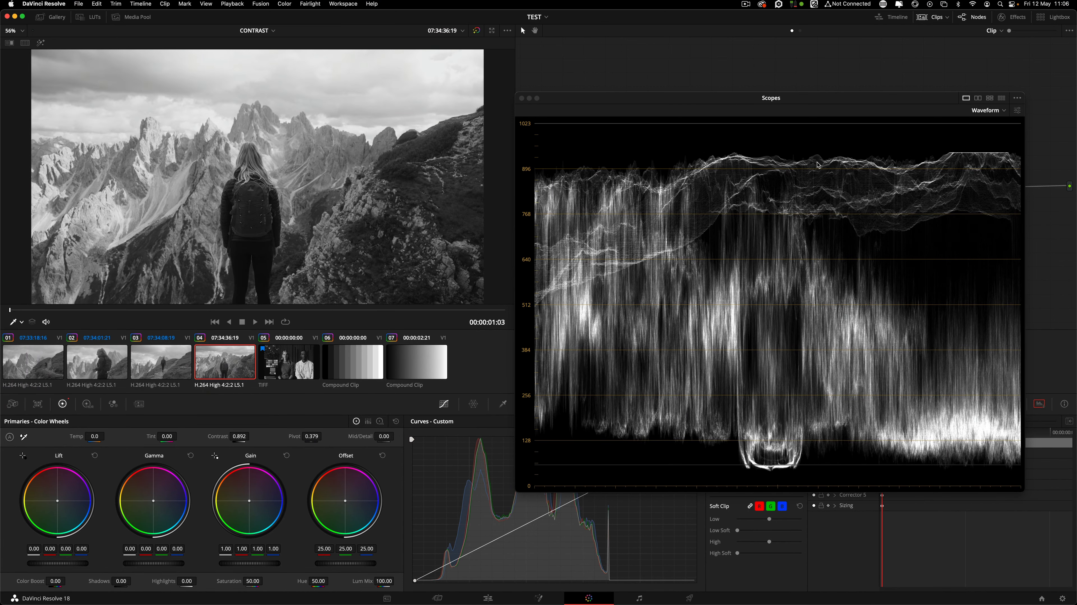
left_click_drag(782, 98, 745, 112)
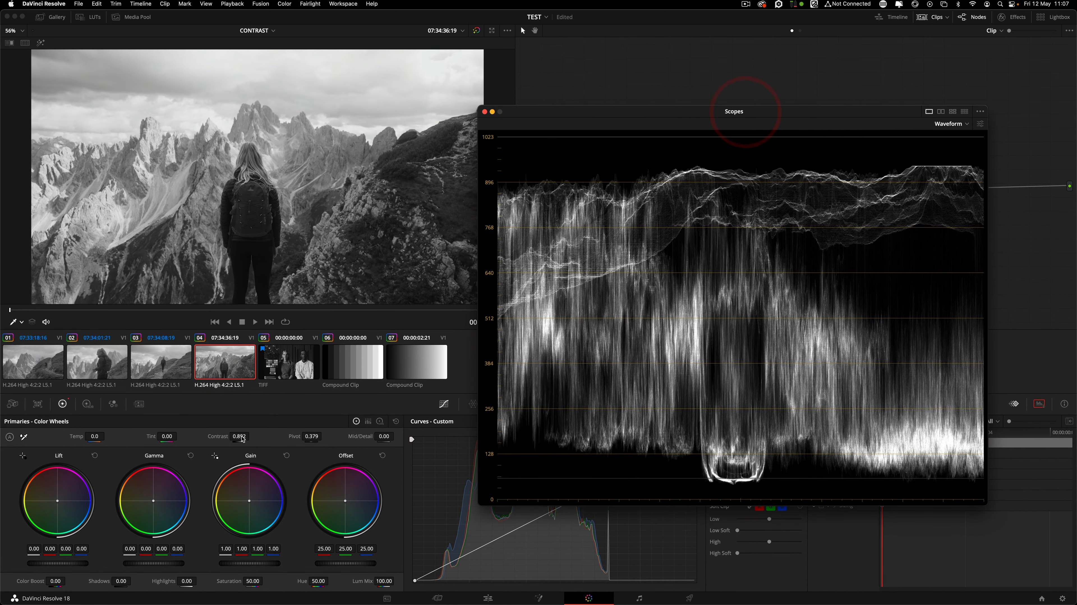
left_click_drag(241, 437, 249, 436)
left_click_drag(321, 436, 324, 436)
Compare clip 04 against clip 03, ending back on clip 04.
left_click(162, 359)
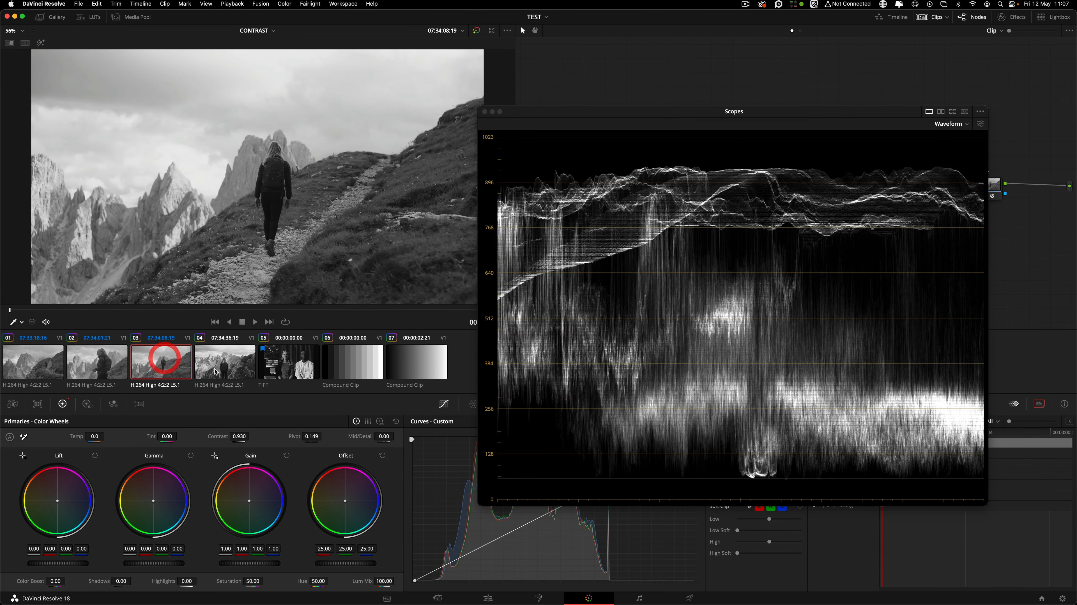
left_click(216, 372)
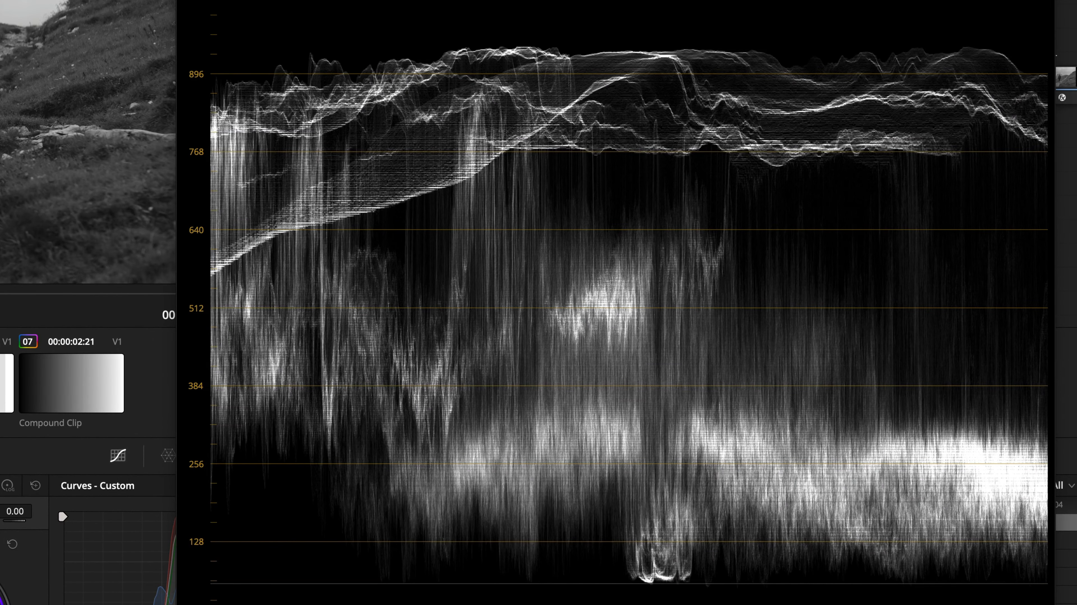
key("Down")
key("Down")
key("Down")
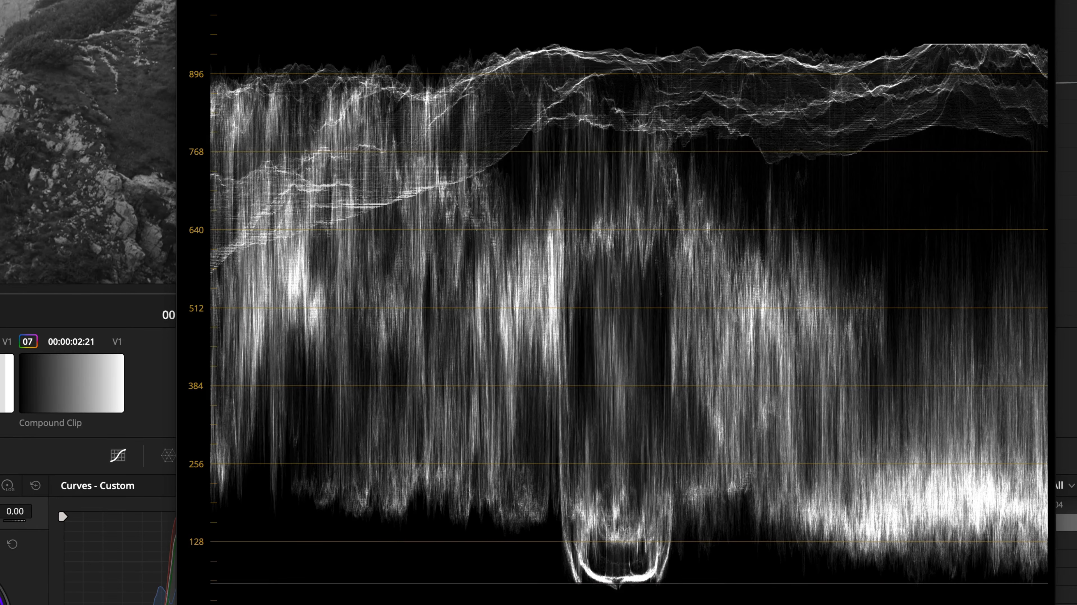
left_click(186, 373)
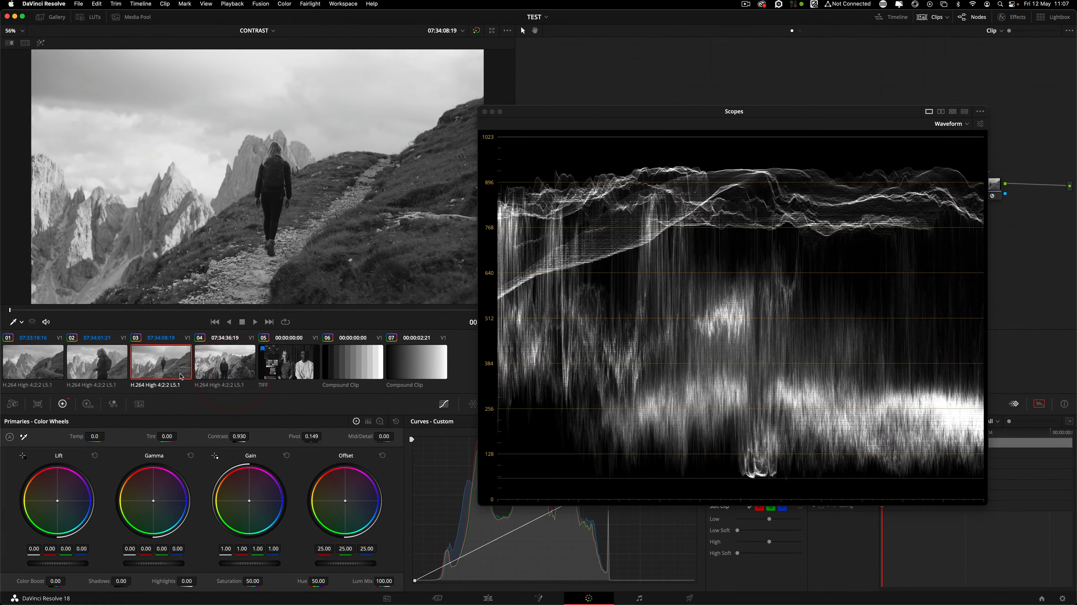
left_click(189, 373)
left_click(228, 374)
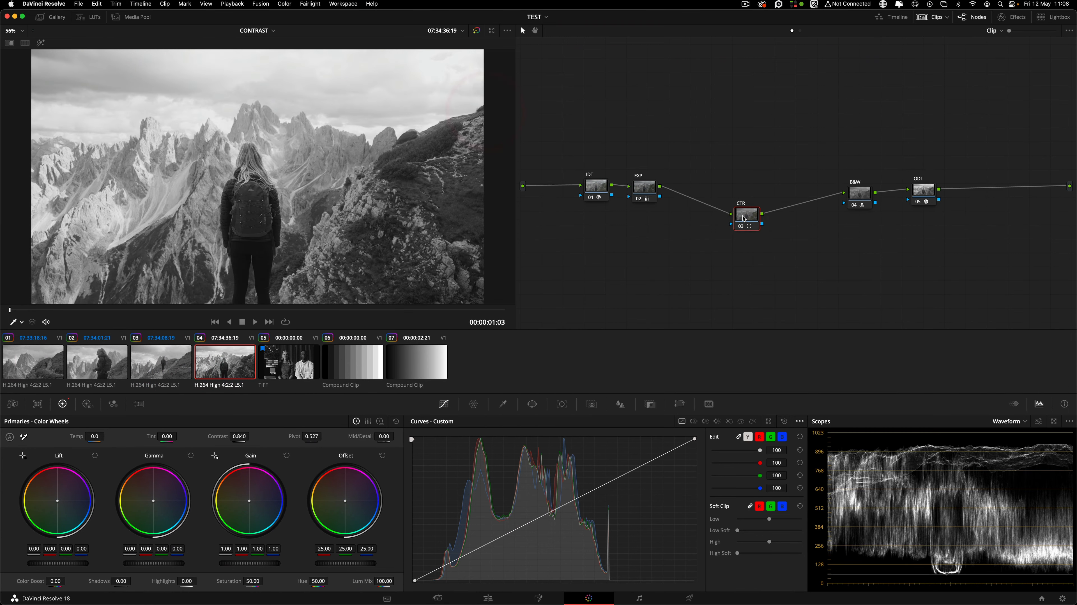
left_click(744, 218)
key("shift+9")
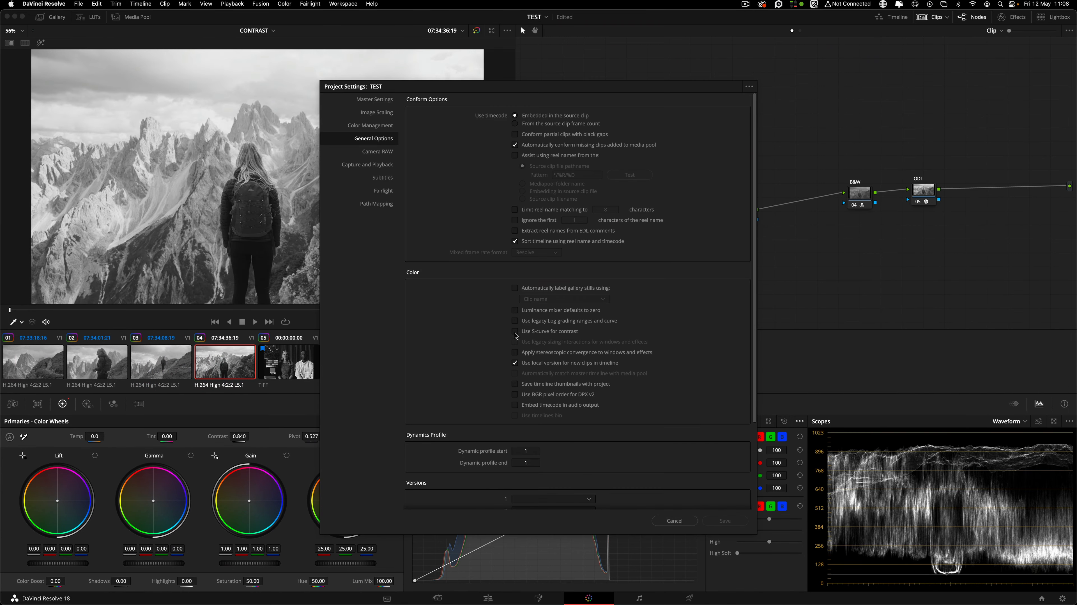
left_click(674, 521)
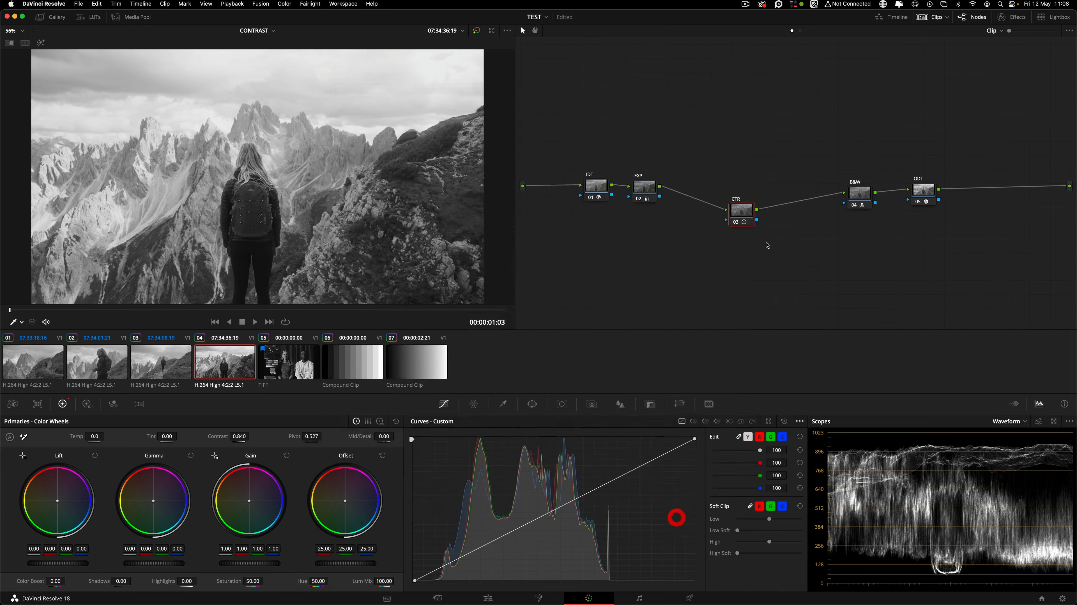
left_click(746, 213)
left_click(106, 365)
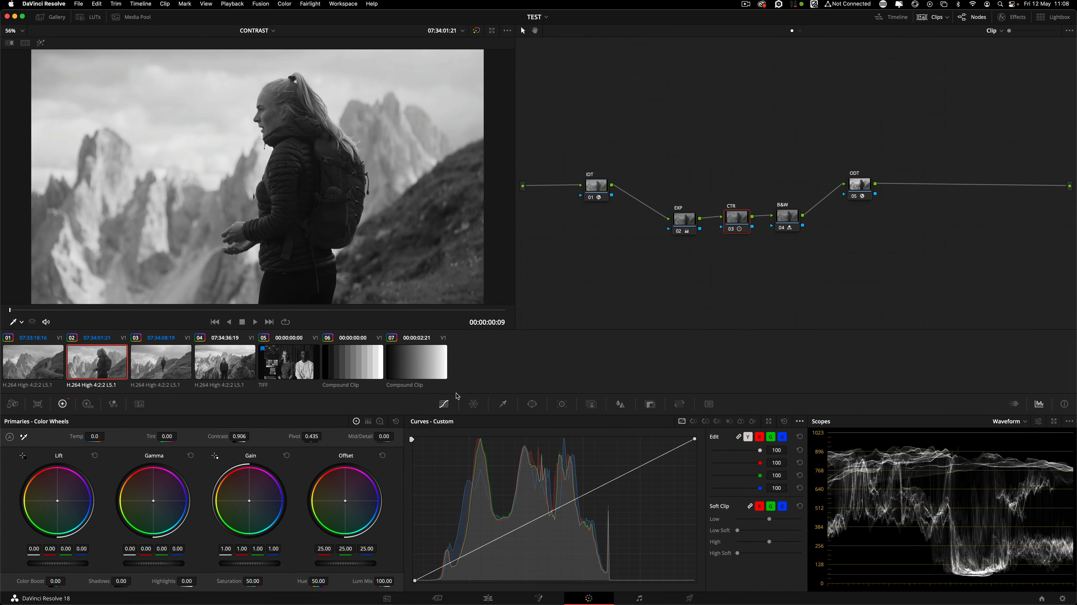
left_click(152, 365)
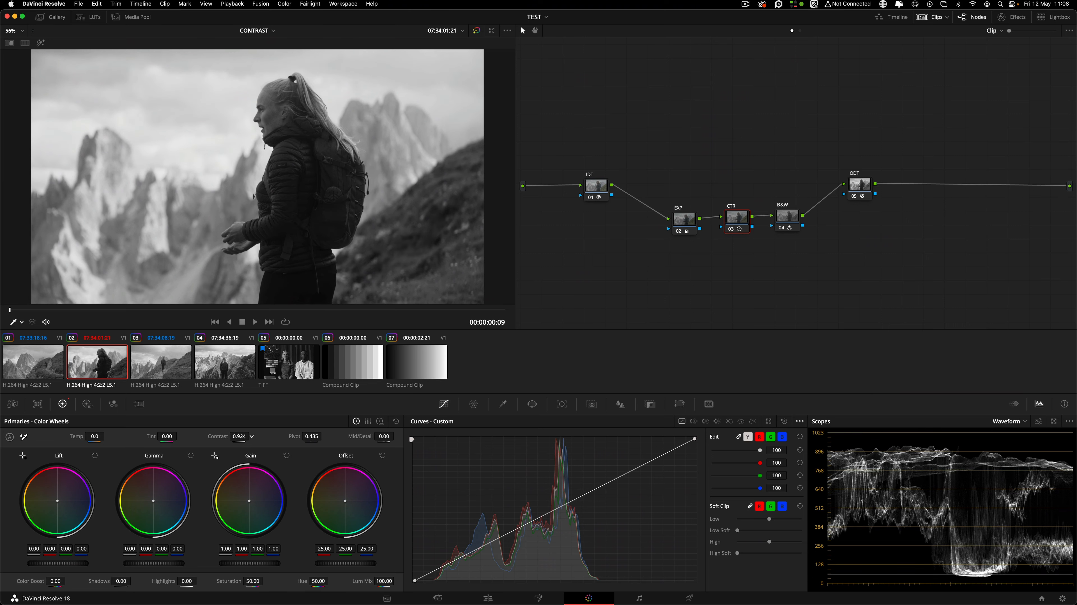
left_click(118, 364)
left_click(158, 362)
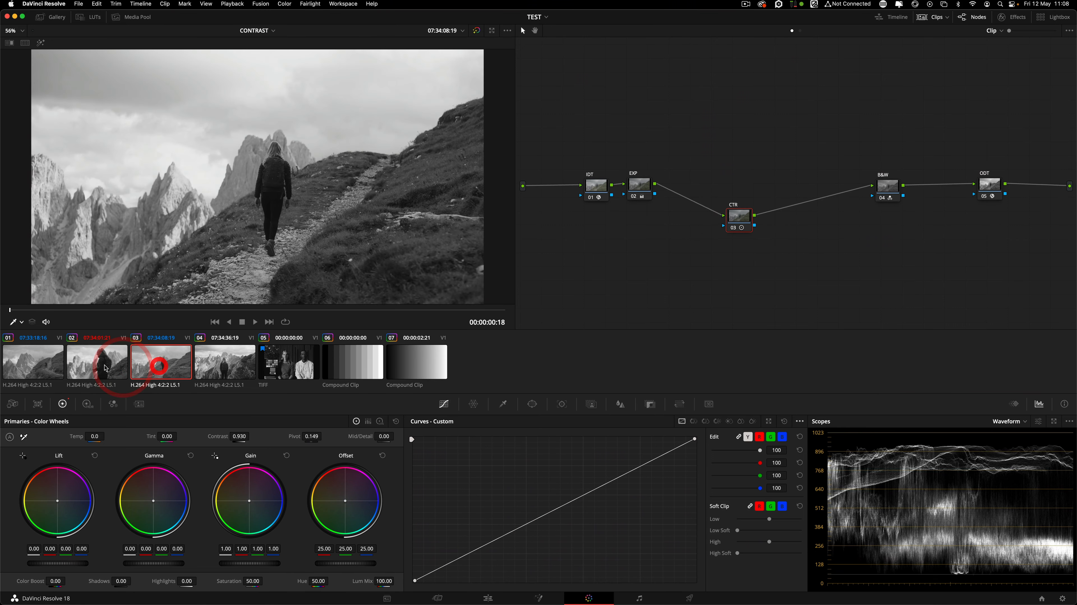
left_click(105, 364)
left_click_drag(710, 161, 782, 278)
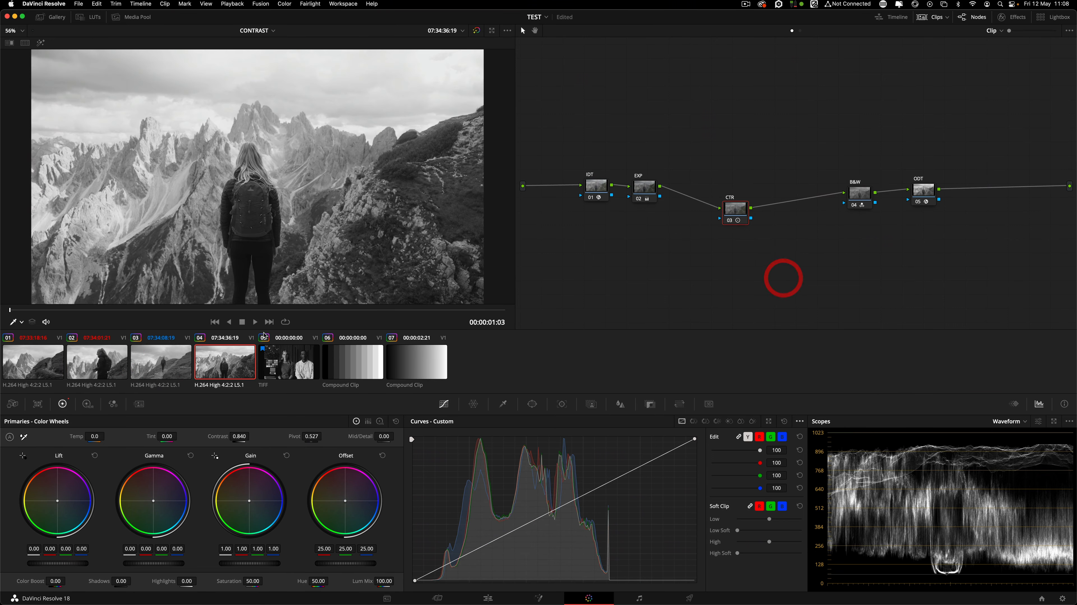
left_click(163, 363)
left_click(211, 366)
left_click_drag(741, 212, 751, 216)
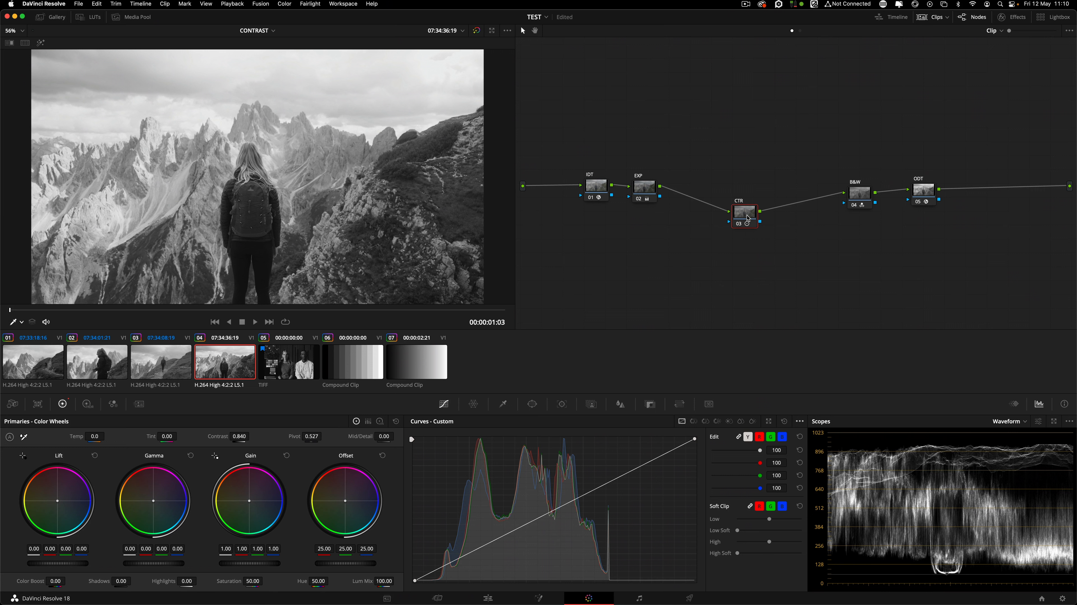
left_click_drag(748, 218, 744, 221)
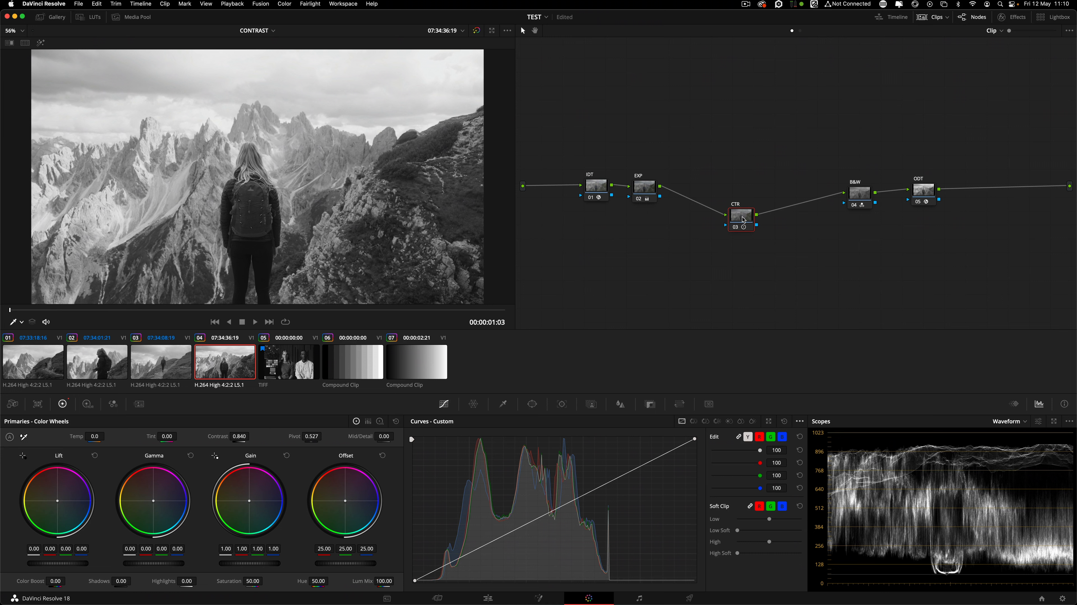
left_click_drag(744, 220, 742, 211)
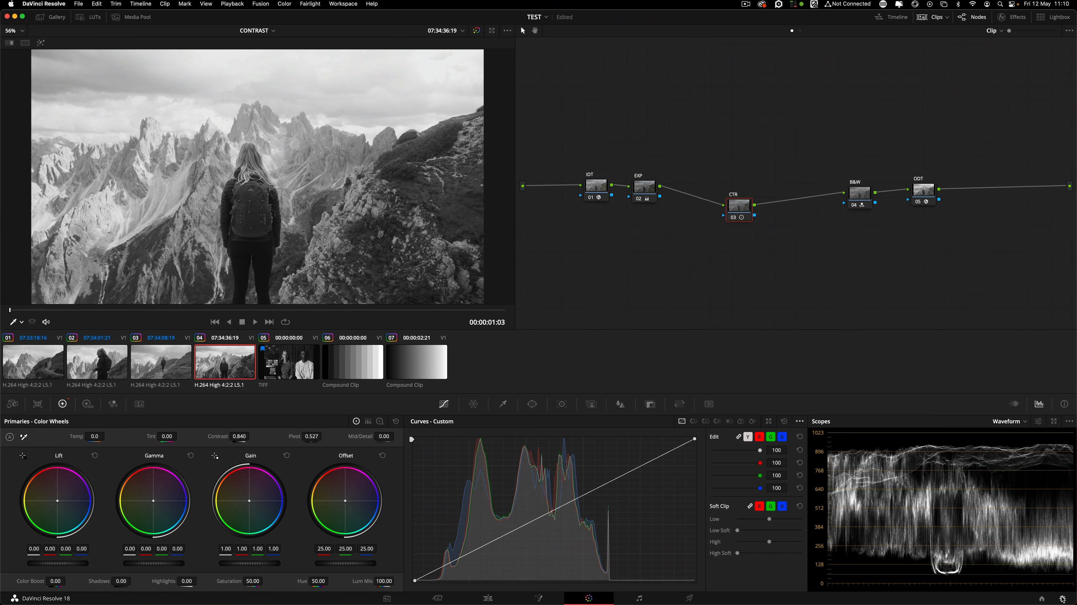
left_click(1063, 598)
left_click(690, 520)
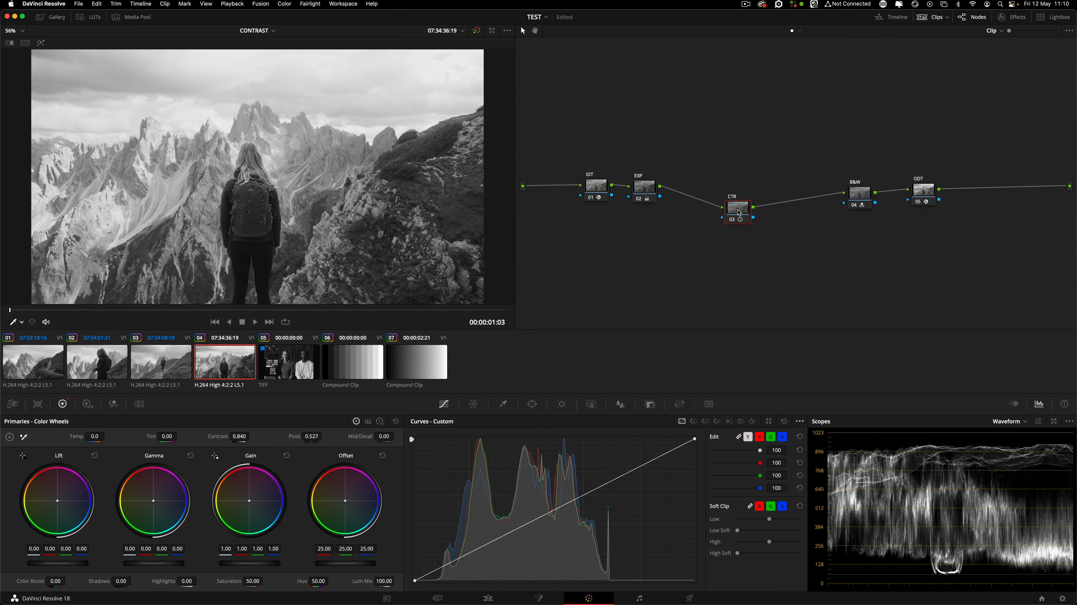
Enable Use S-curve for contrast in Project Settings, then compare with the CTR node disabled.
key("shift+9")
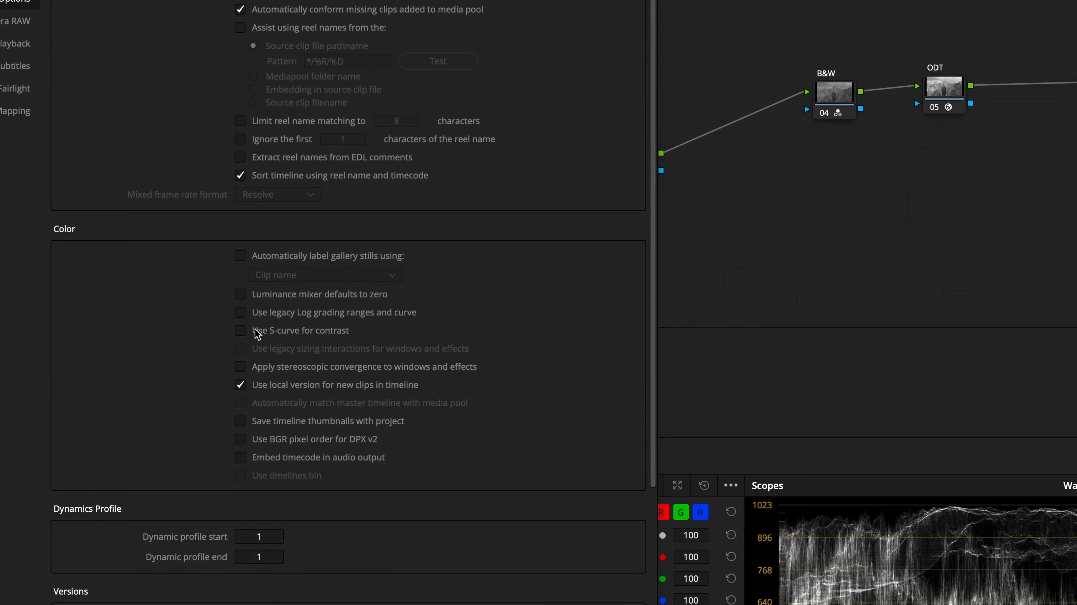
left_click(516, 330)
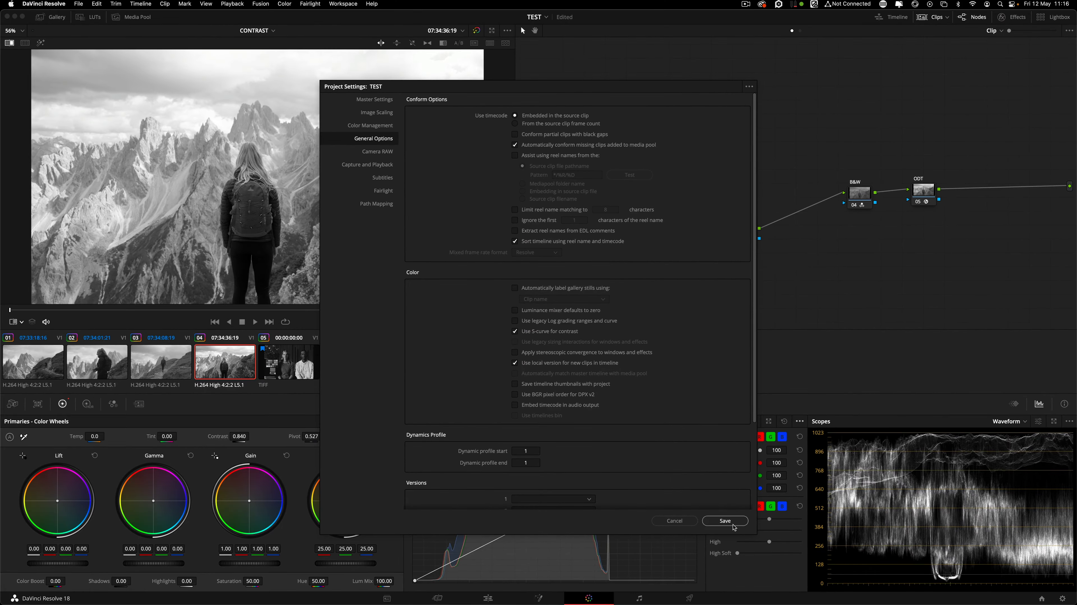
left_click(734, 520)
left_click(737, 241)
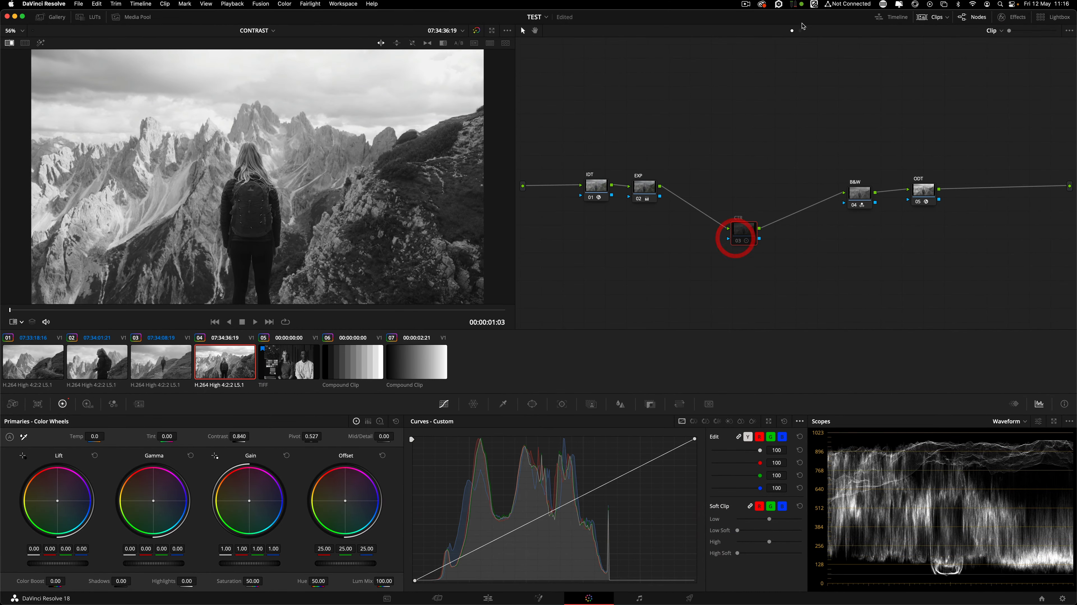
left_click(800, 31)
left_click_drag(806, 177, 799, 169)
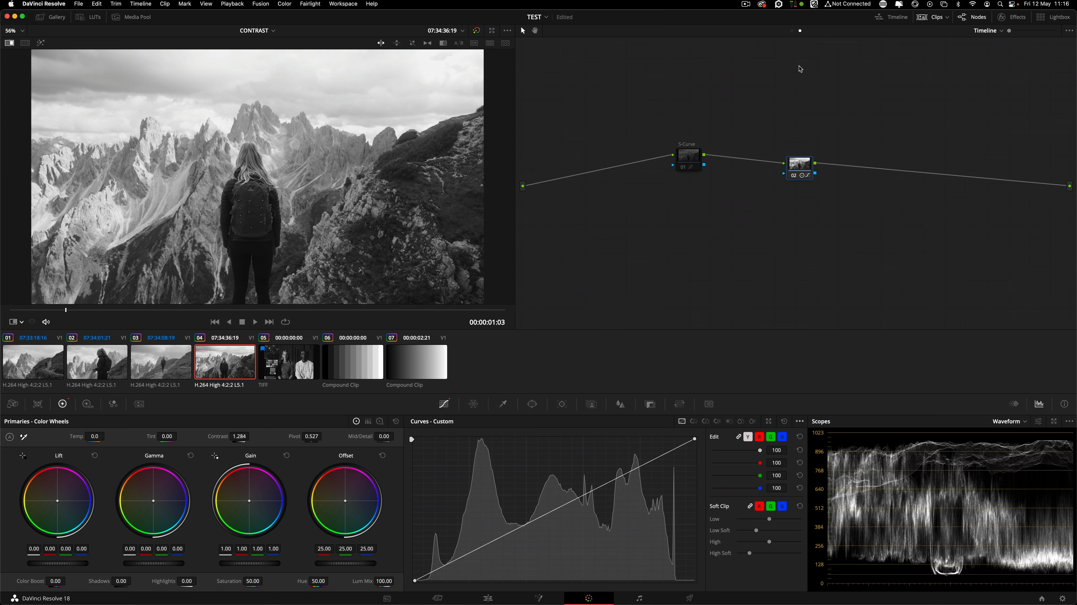
left_click(792, 30)
left_click_drag(751, 231, 726, 206)
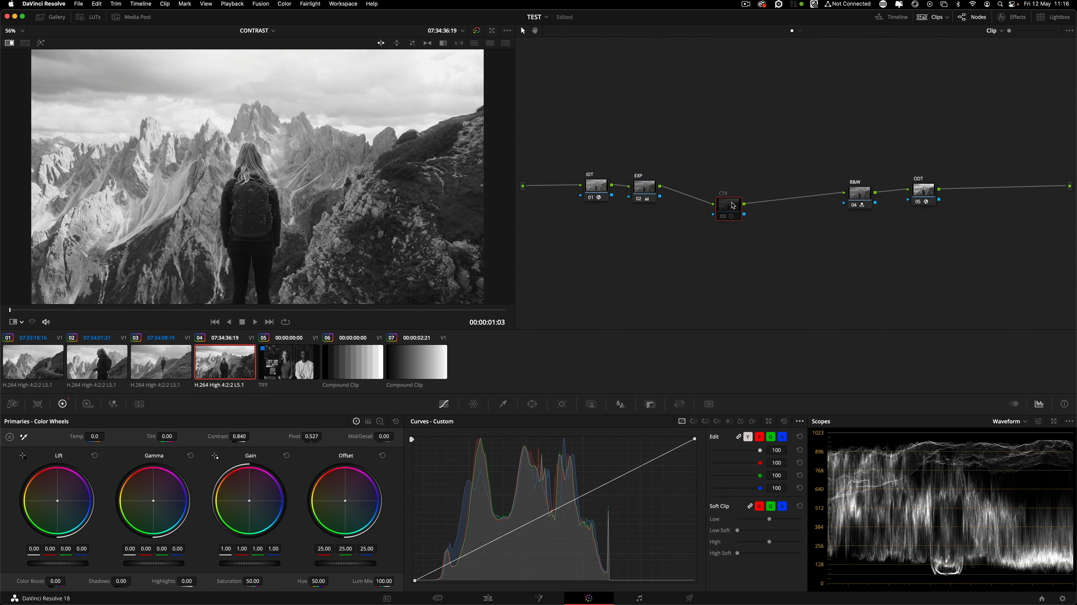
Test a serial node after CTR with raised gain and lower offset, then delete it.
key("alt+s")
left_click(760, 247)
left_click_drag(241, 565, 255, 564)
mouse_move(345, 564)
left_mouse_down()
mouse_move(330, 563)
mouse_move(342, 563)
left_mouse_up()
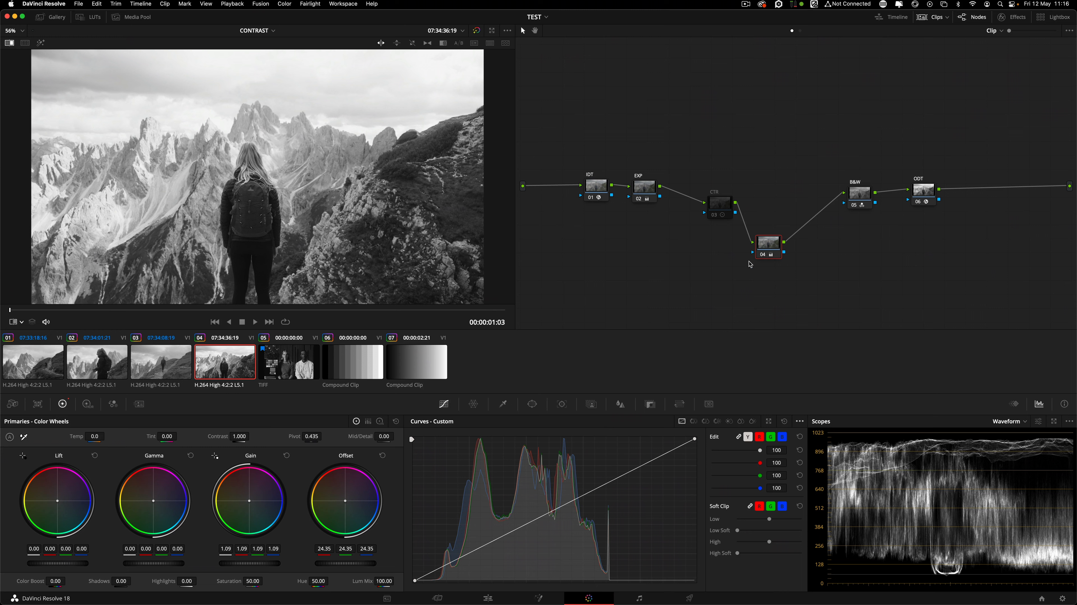
left_click(767, 242)
key("BackSpace")
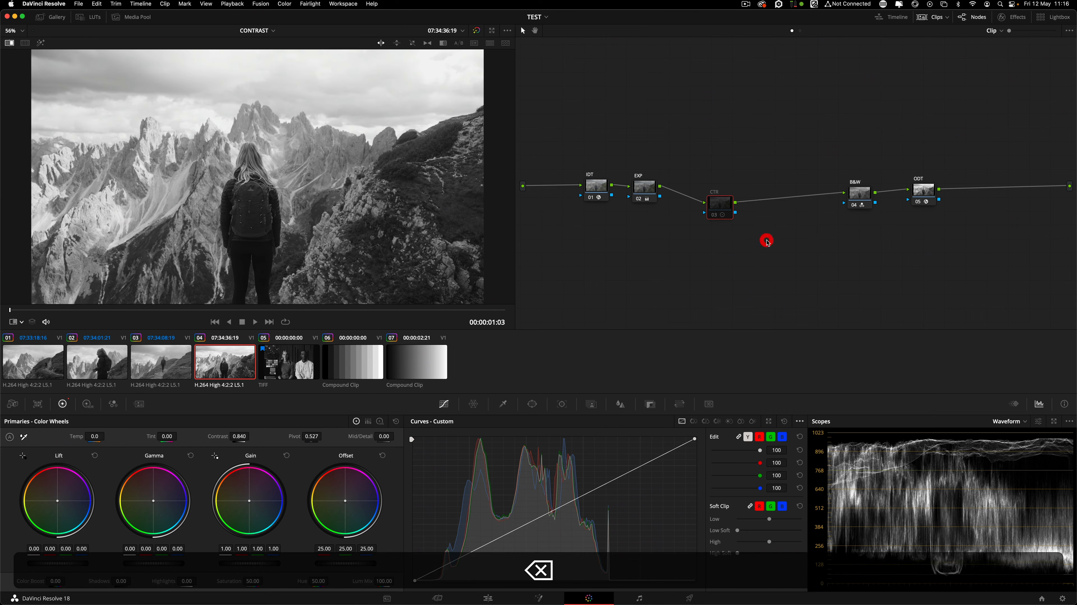
left_click_drag(732, 208, 765, 228)
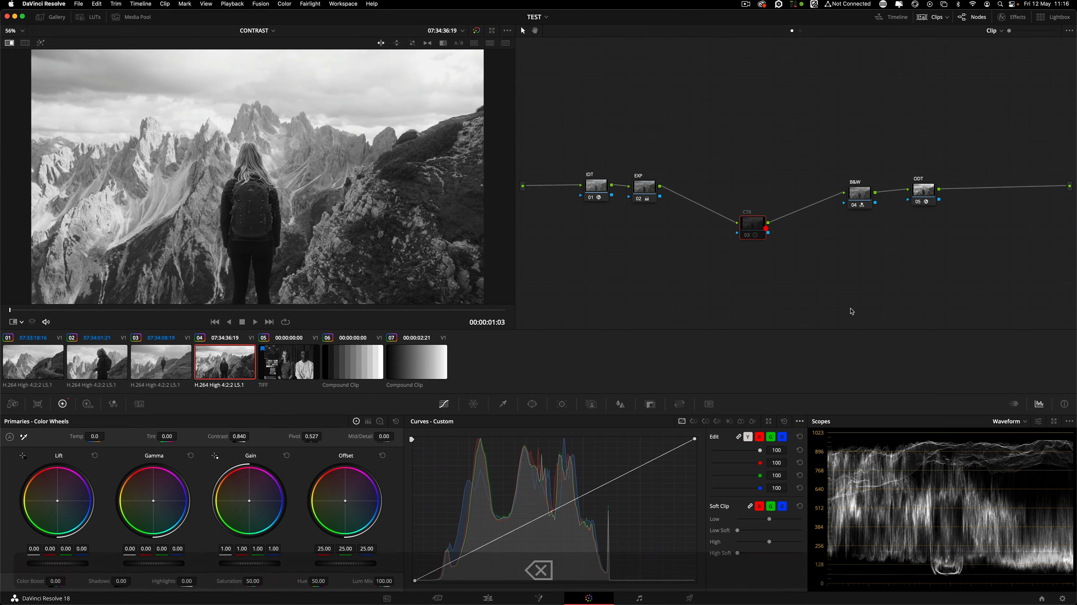
Turn the S-curve contrast option back off, save, and realign the CTR node.
left_click(1062, 598)
left_click(534, 331)
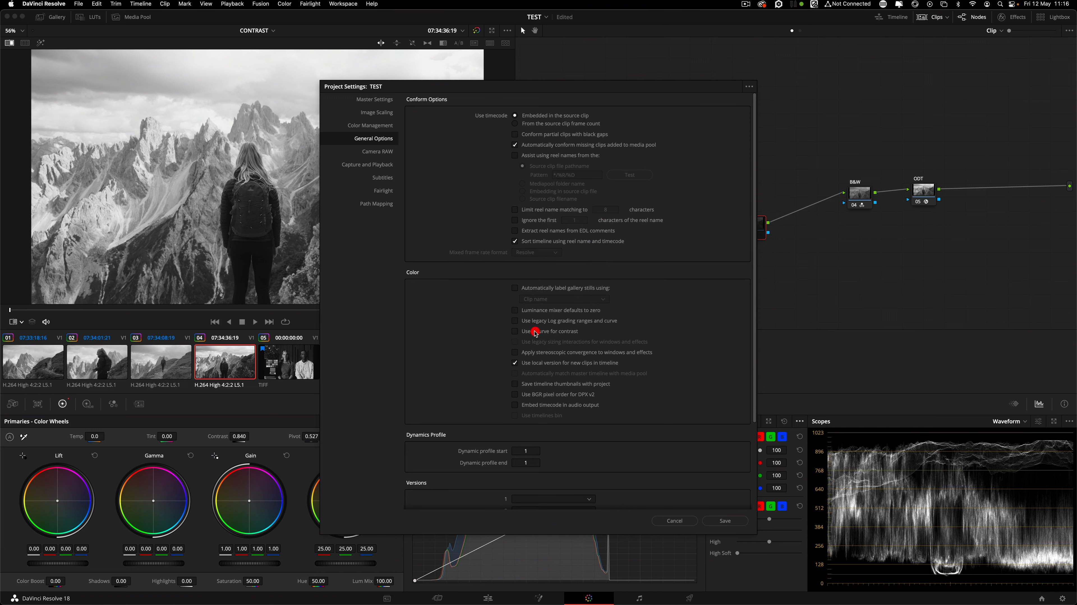
left_click(728, 521)
left_click_drag(749, 239, 733, 217)
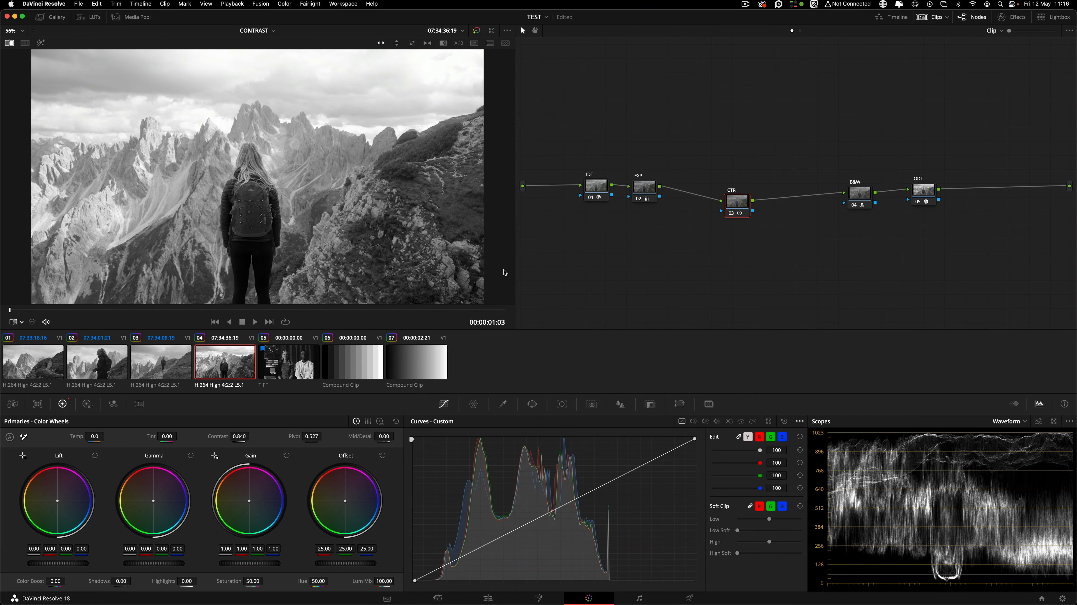
Show the timeline node graph, select its S-Curve node 01, and open the Gallery.
left_click(800, 30)
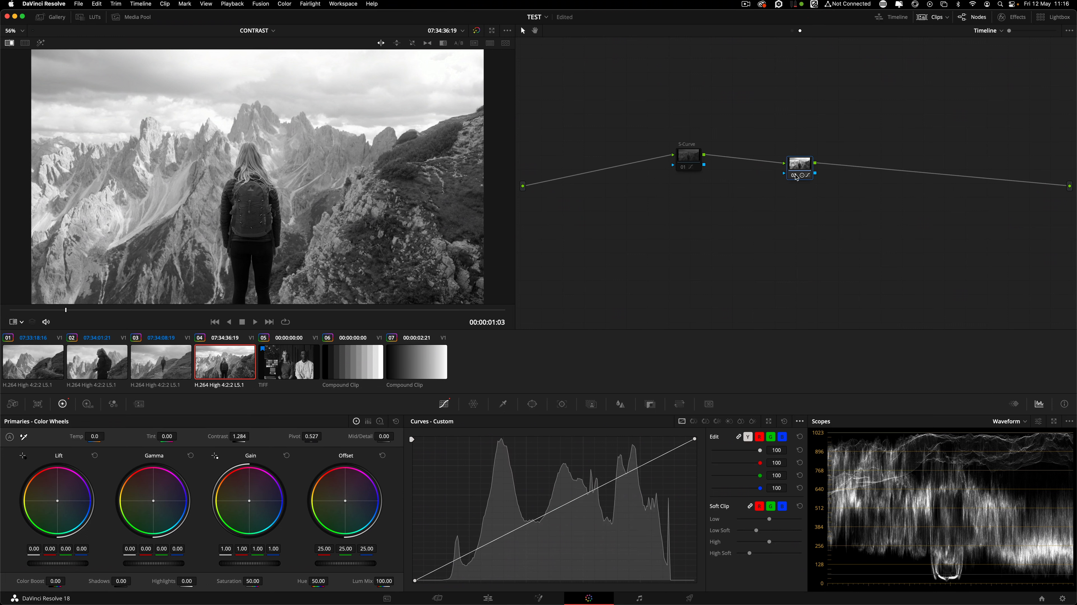
left_click(794, 175)
left_click(683, 168)
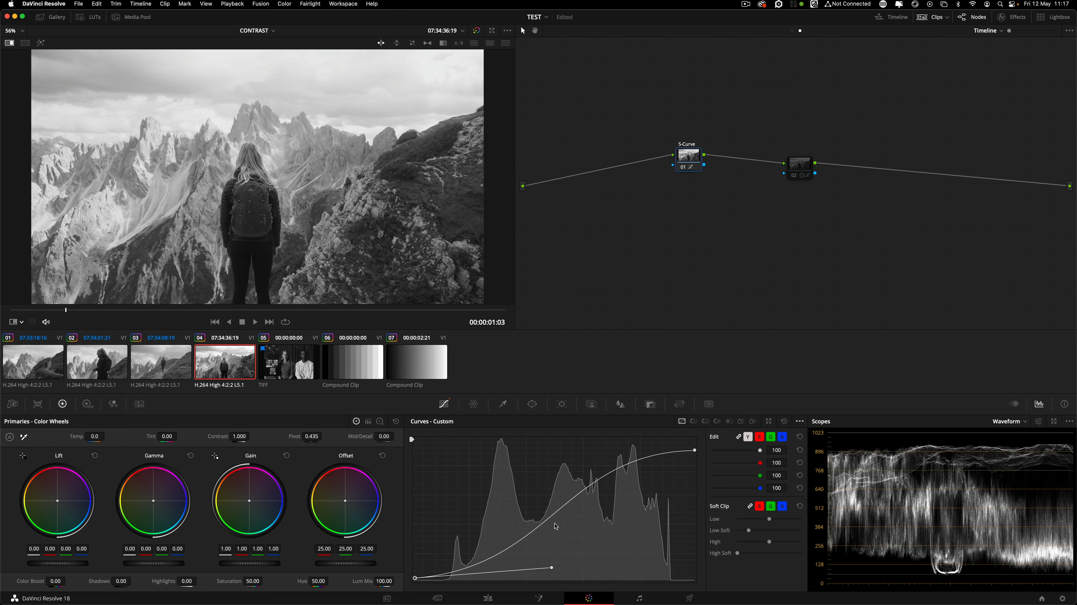
left_click(50, 17)
left_click_drag(697, 163, 700, 170)
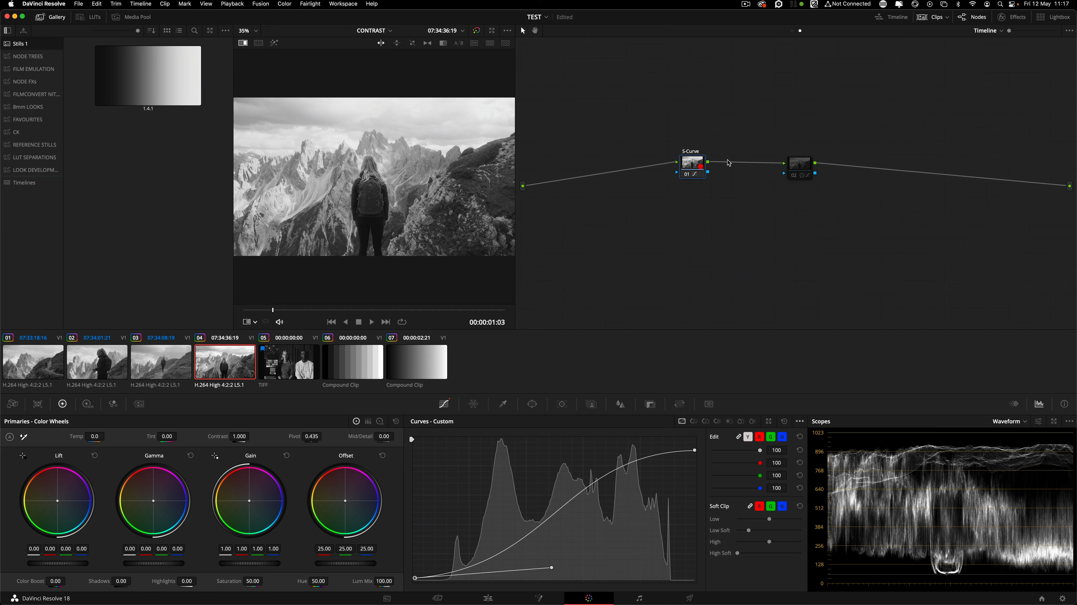
Move timeline node 02 right, browse the NODE FXs album, and return to Stills 1.
left_click_drag(795, 168, 814, 165)
left_click(692, 164)
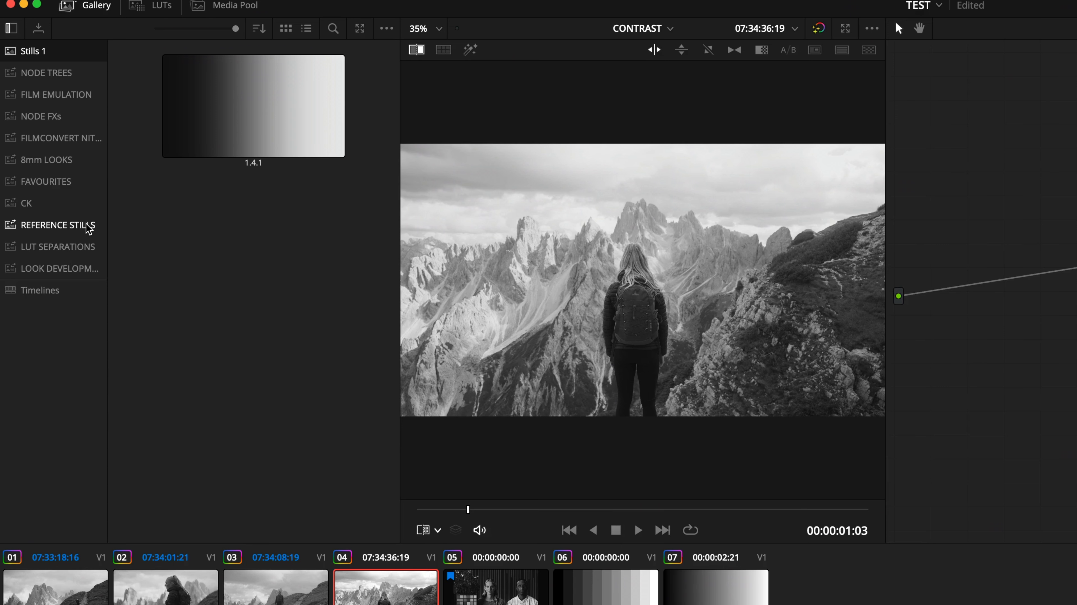
left_click(41, 116)
scroll(271, 209, "down", 5)
scroll(272, 209, "up", 5)
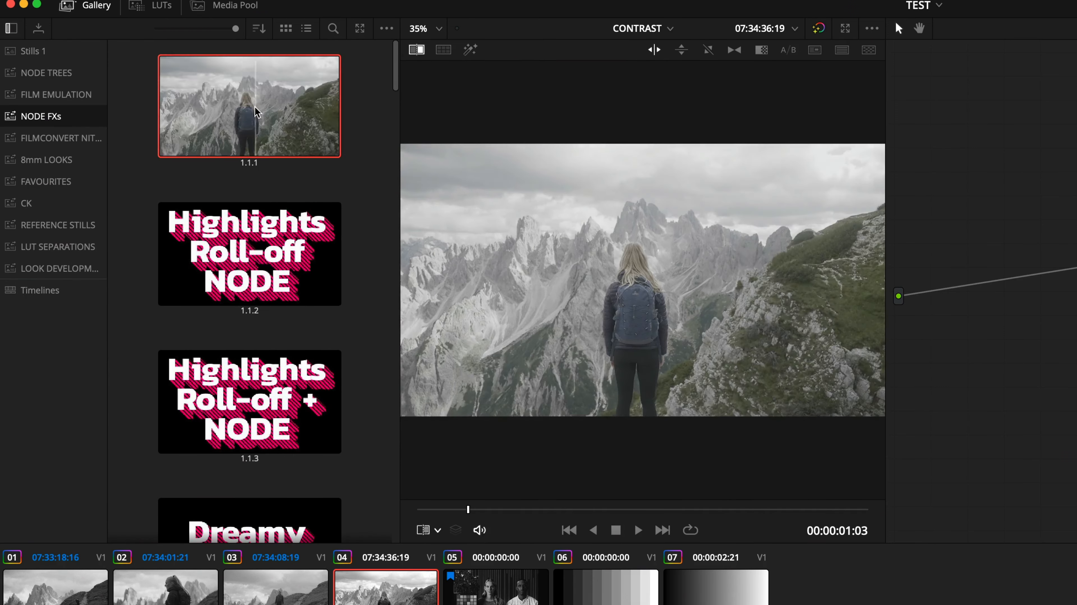
left_click_drag(396, 84, 403, 126)
left_click_drag(396, 127, 395, 72)
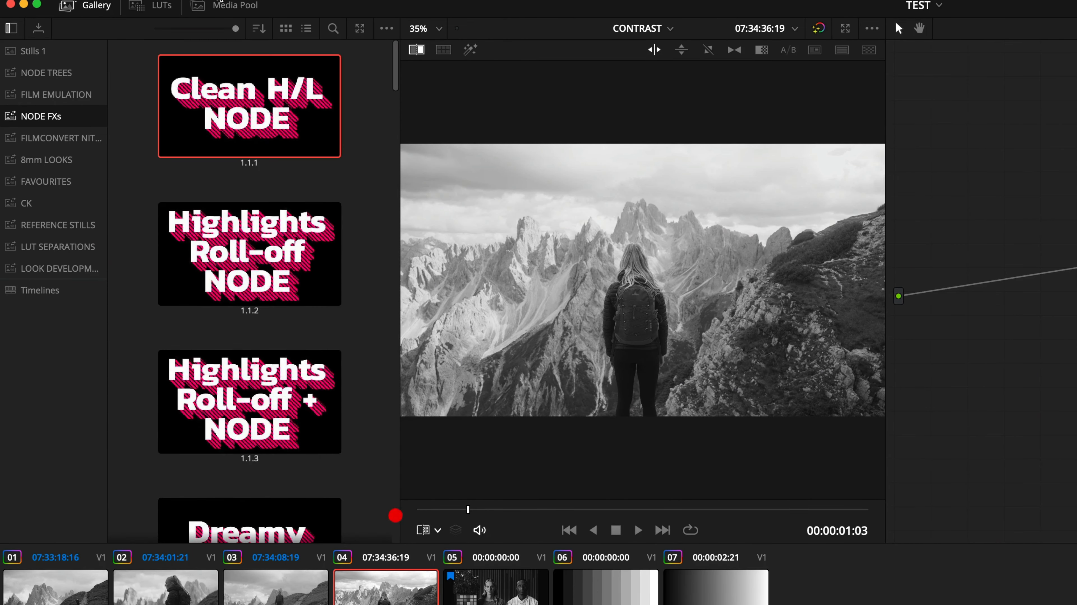
left_click(86, 47)
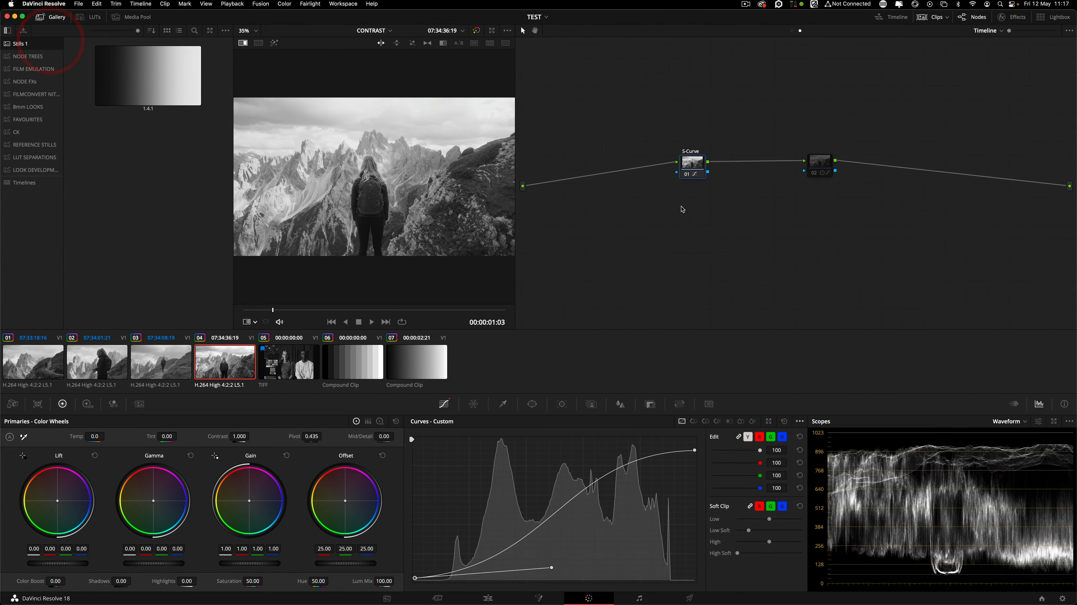
Delete timeline node 02 and grab a still labelled S-Curve_Mountain_Film.
left_click(800, 170)
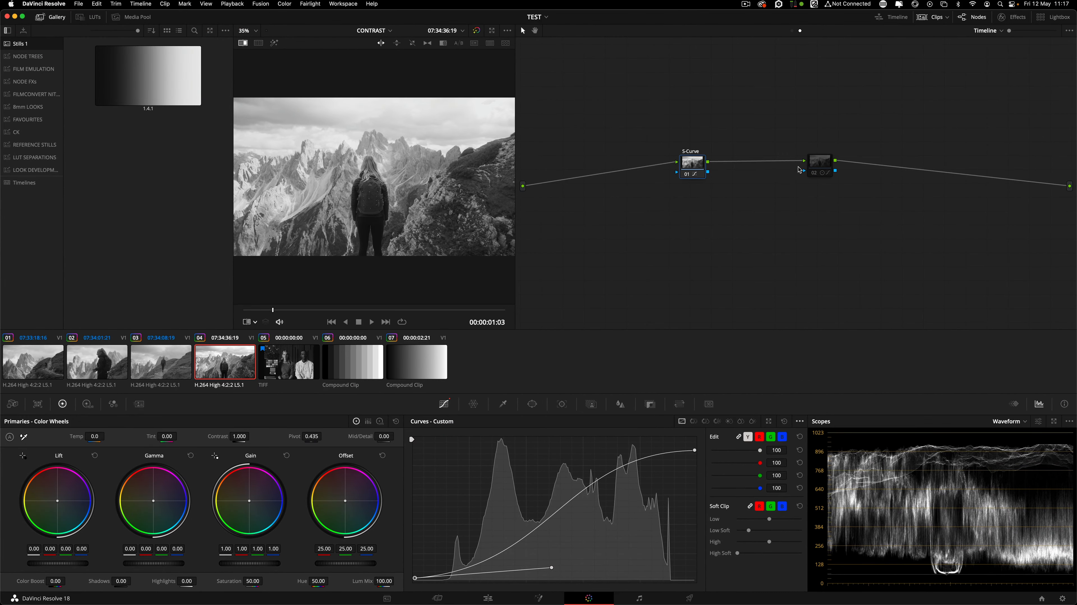
key("Delete")
right_click(354, 129)
left_click(373, 135)
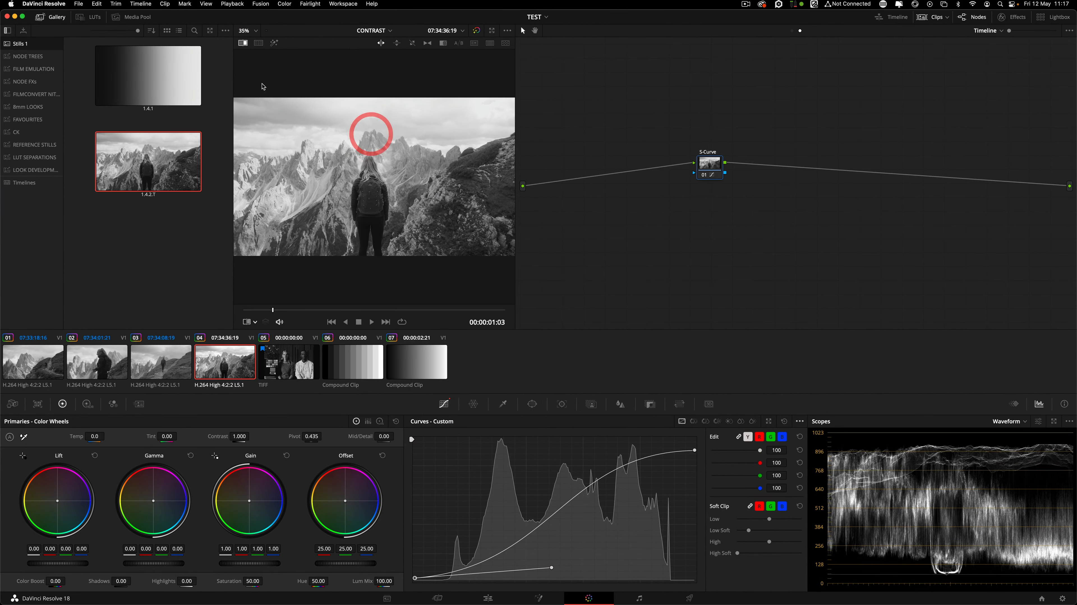
left_click(157, 180)
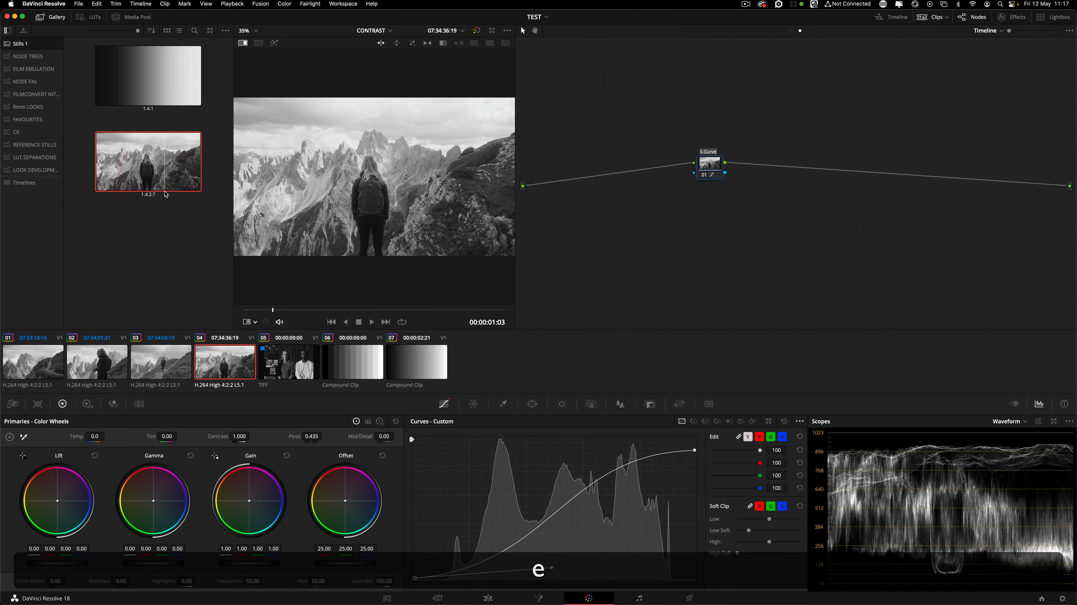
right_click(156, 171)
left_click(205, 247)
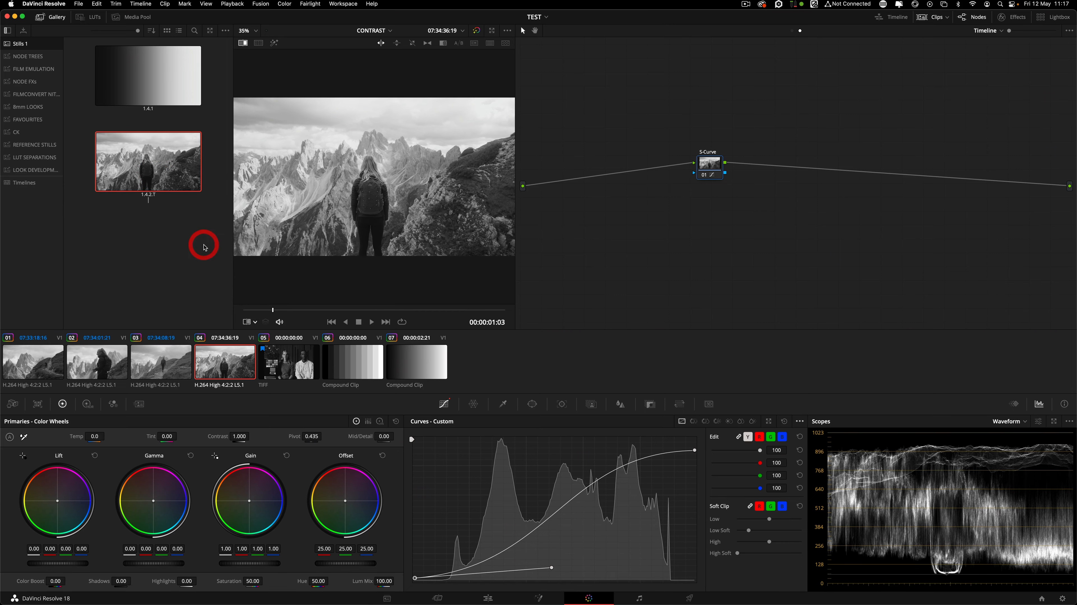
type("S-Curve")
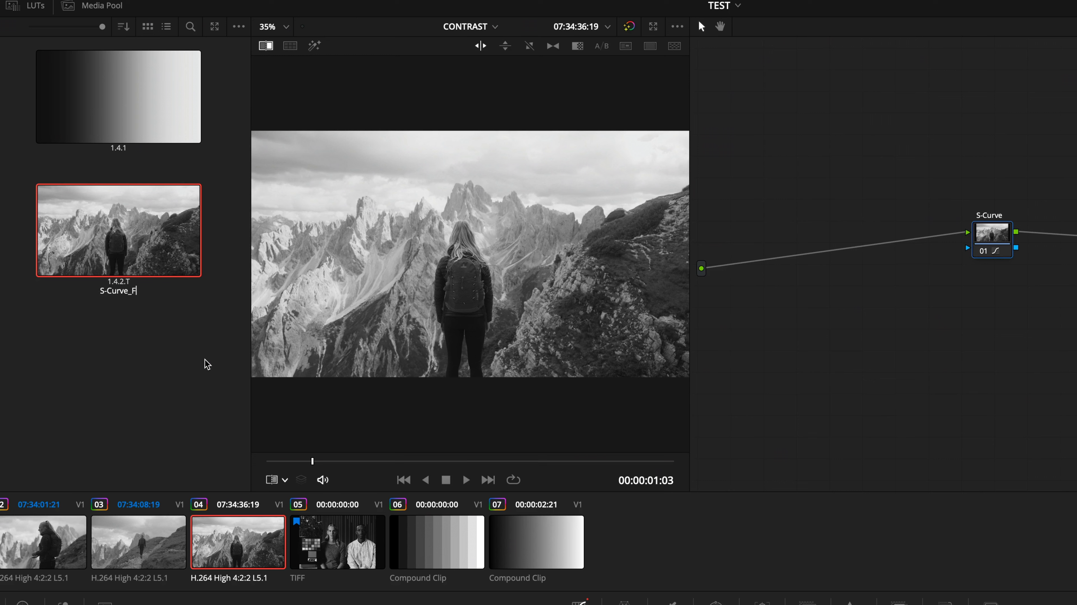
type("_Mountain_Film")
key("Return")
Reset the timeline grade and reapply the saved still's S-Curve grade.
key("shift+super+Home")
left_click_drag(904, 175, 1076, 253)
left_click(869, 258)
right_click(142, 248)
left_click(183, 288)
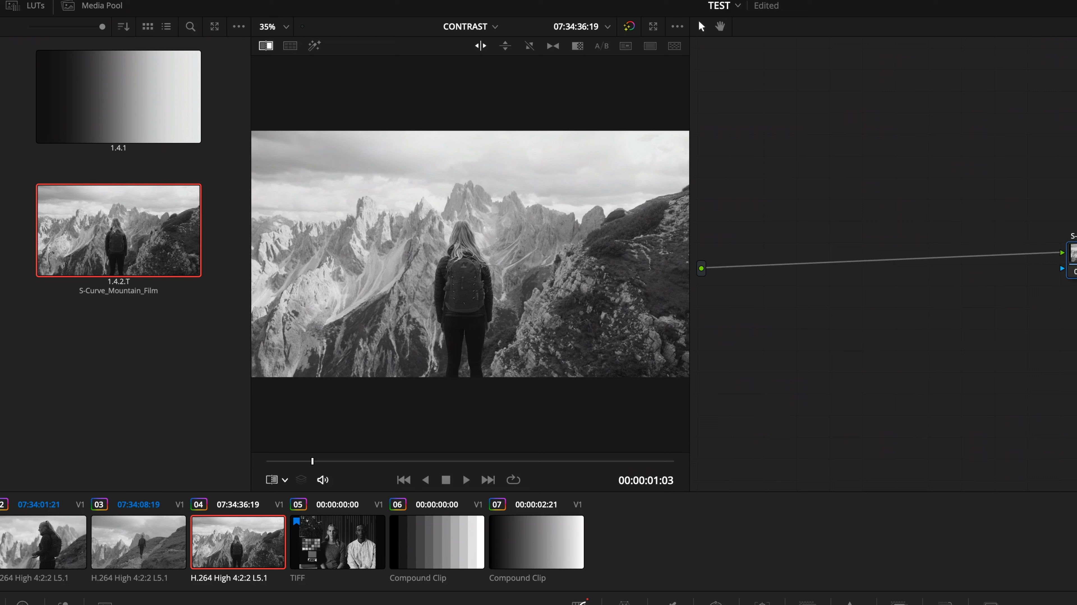
left_click(1076, 254)
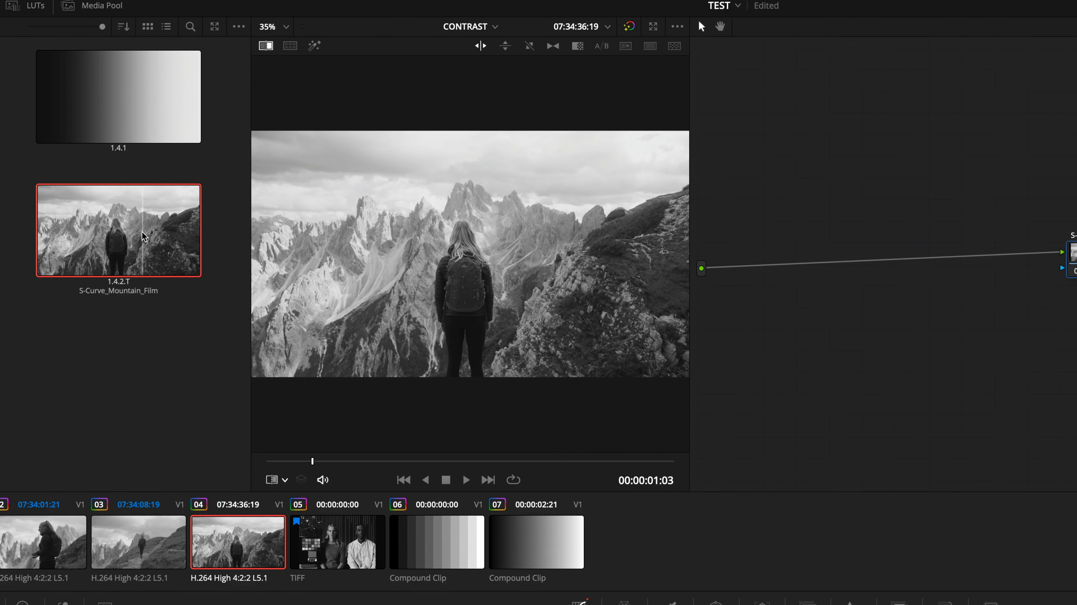
Relabel the still S-Curve_SOFT and steepen the custom curve into a harder S.
right_click(144, 244)
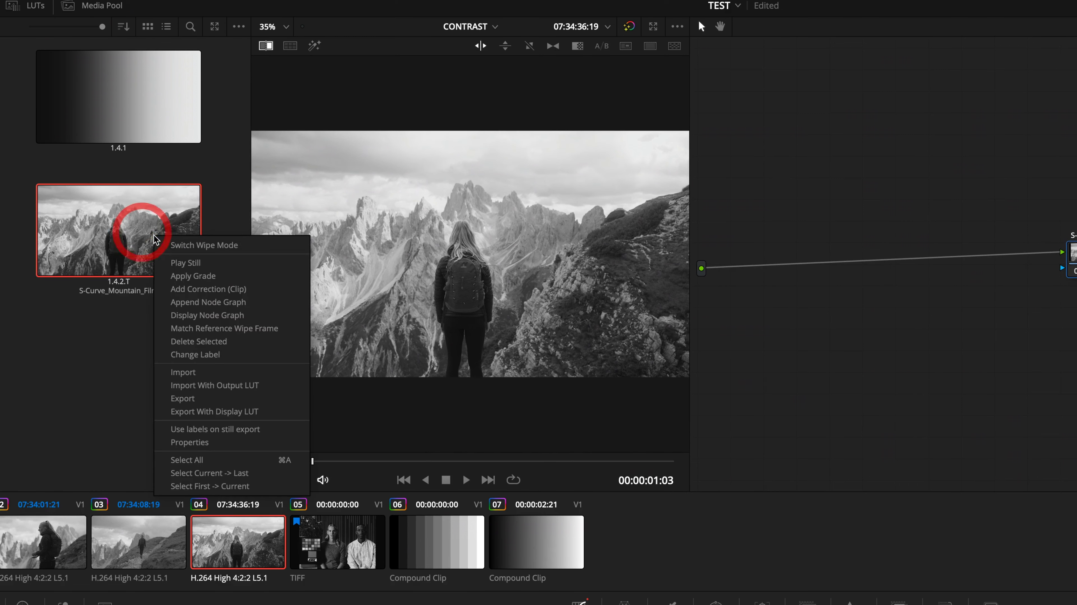
left_click(228, 354)
left_click(116, 290)
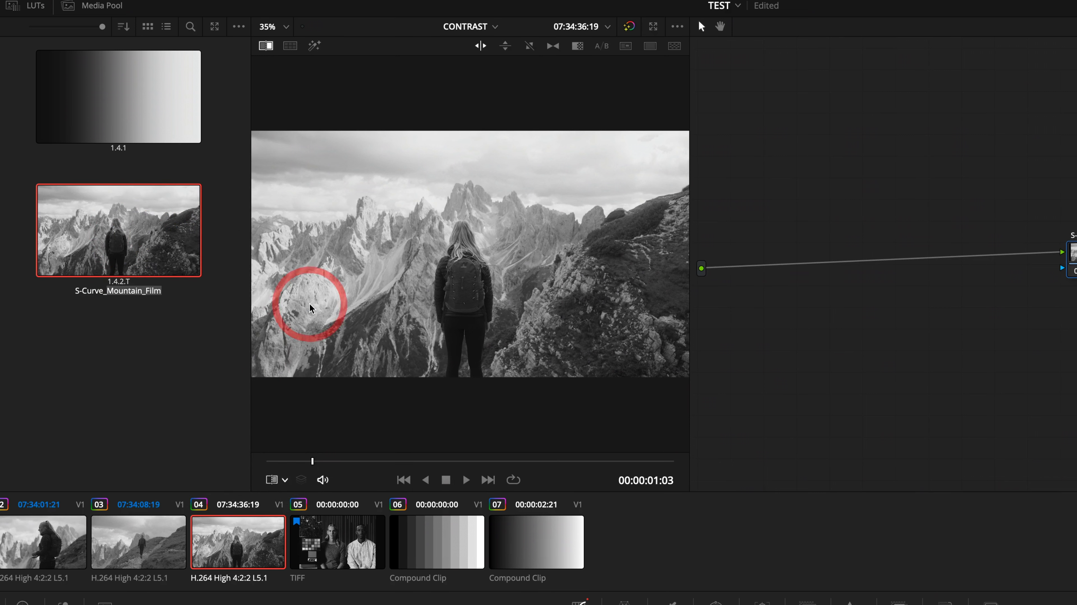
key("BackSpace")
key("BackSpace")
key("BackSpace")
key("BackSpace")
key("BackSpace")
key("BackSpace")
key("BackSpace")
key("BackSpace")
key("BackSpace")
key("BackSpace")
key("BackSpace")
key("BackSpace")
key("BackSpace")
type("SOFT")
key("Return")
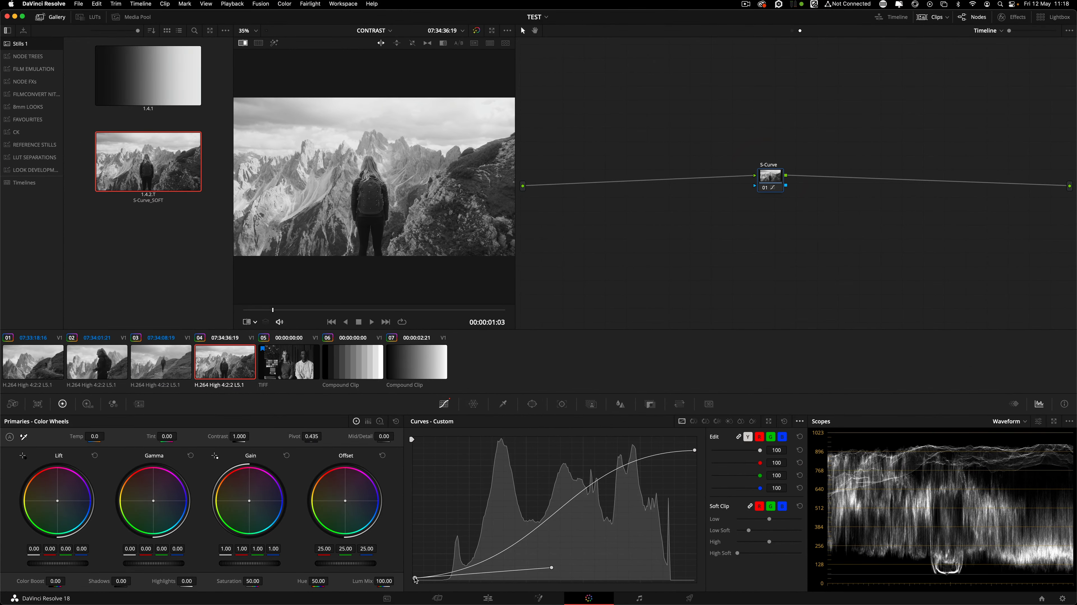
left_click_drag(414, 578, 418, 579)
left_click_drag(551, 567, 599, 575)
Grab a still of the hard-curve grade and label it S-Curve_HARD.
right_click(396, 167)
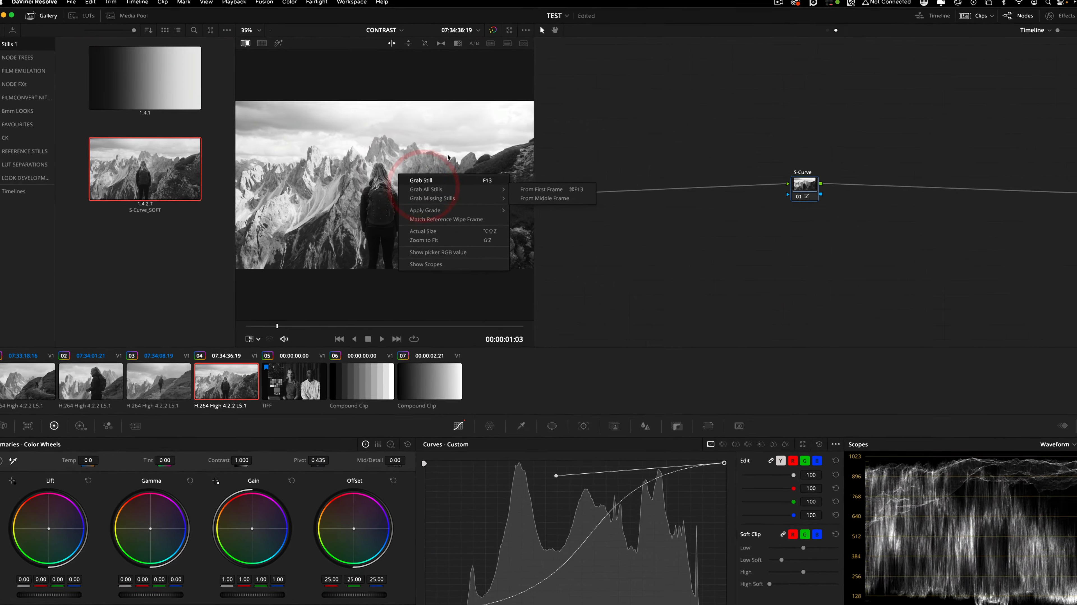
left_click(425, 170)
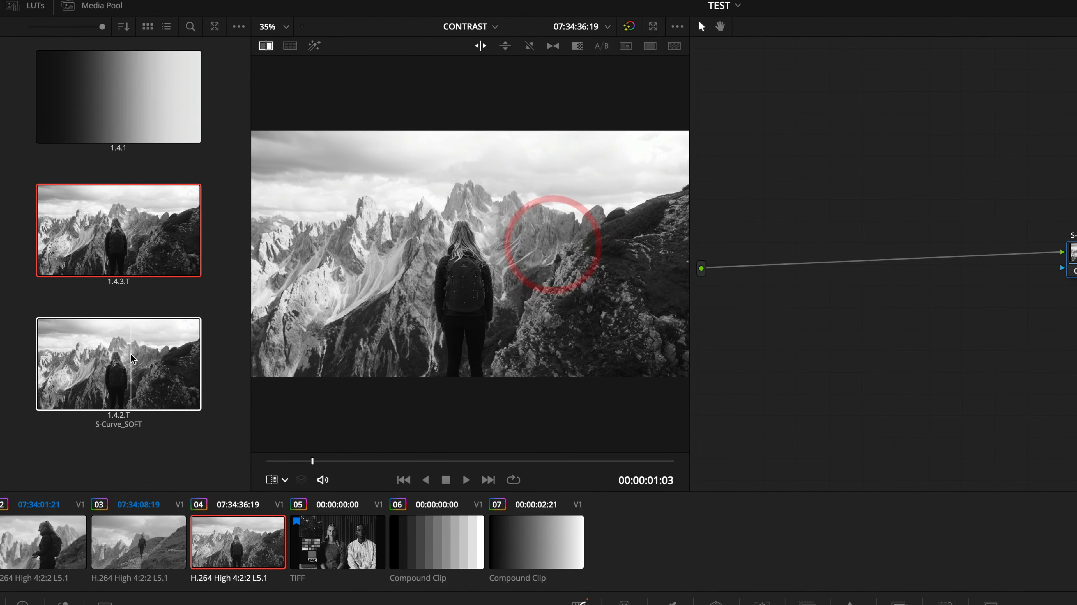
left_click(132, 357)
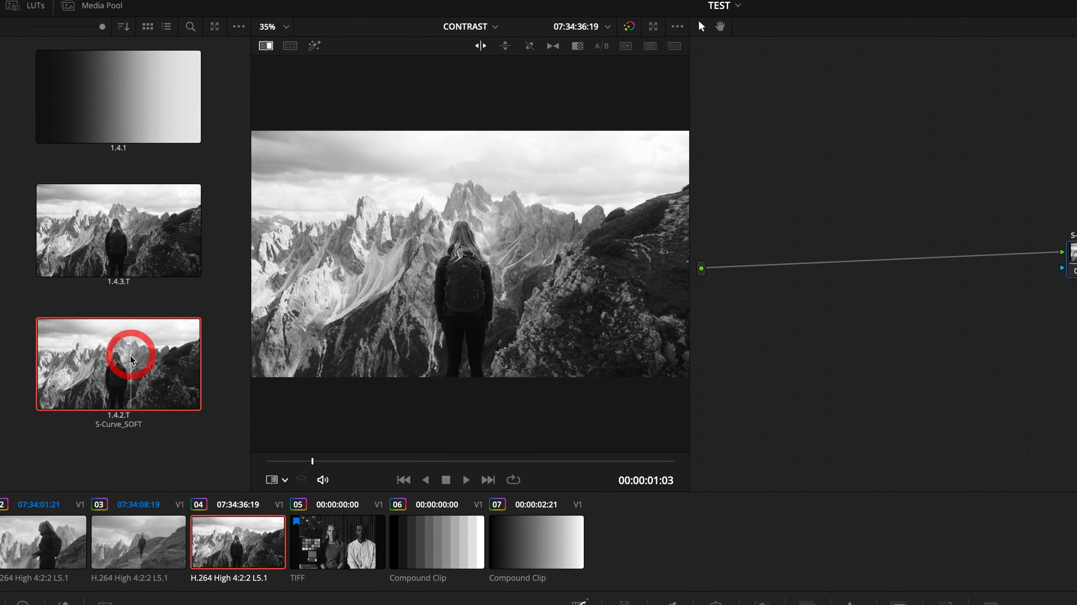
right_click(110, 226)
left_click(170, 346)
type("S-Curve_HARD")
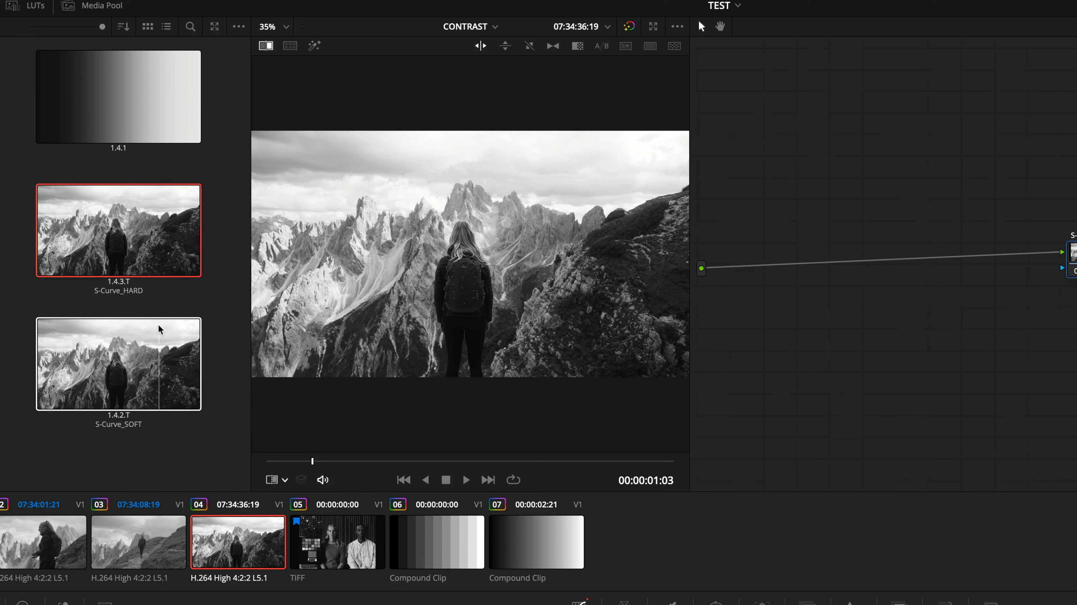
Alternate applying the S-Curve_SOFT and S-Curve_HARD grades, then view the TIFF clip.
right_click(128, 337)
left_click(164, 367)
right_click(142, 256)
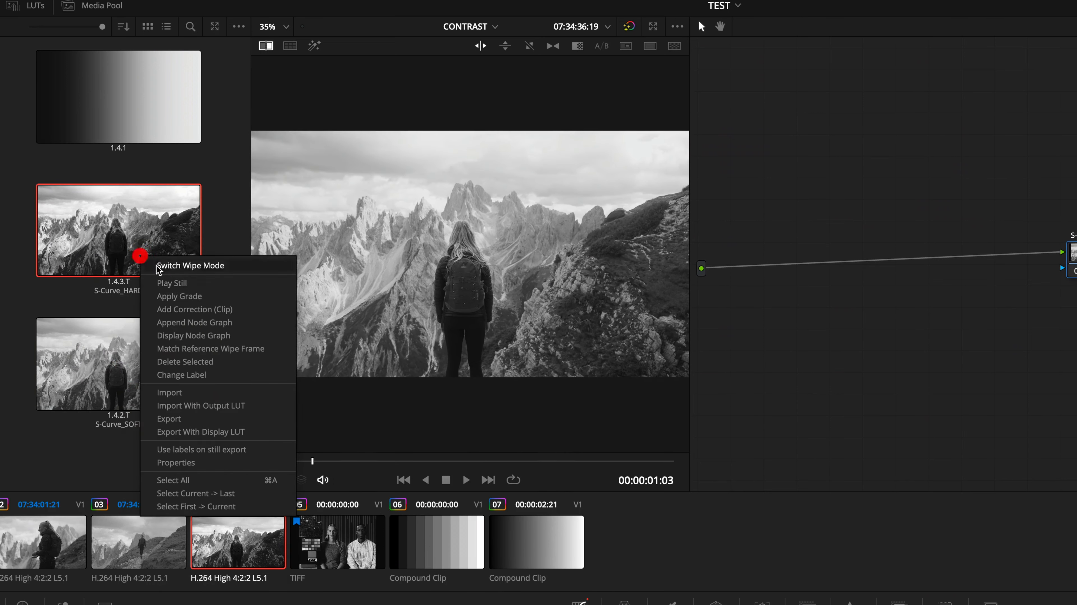
left_click(205, 293)
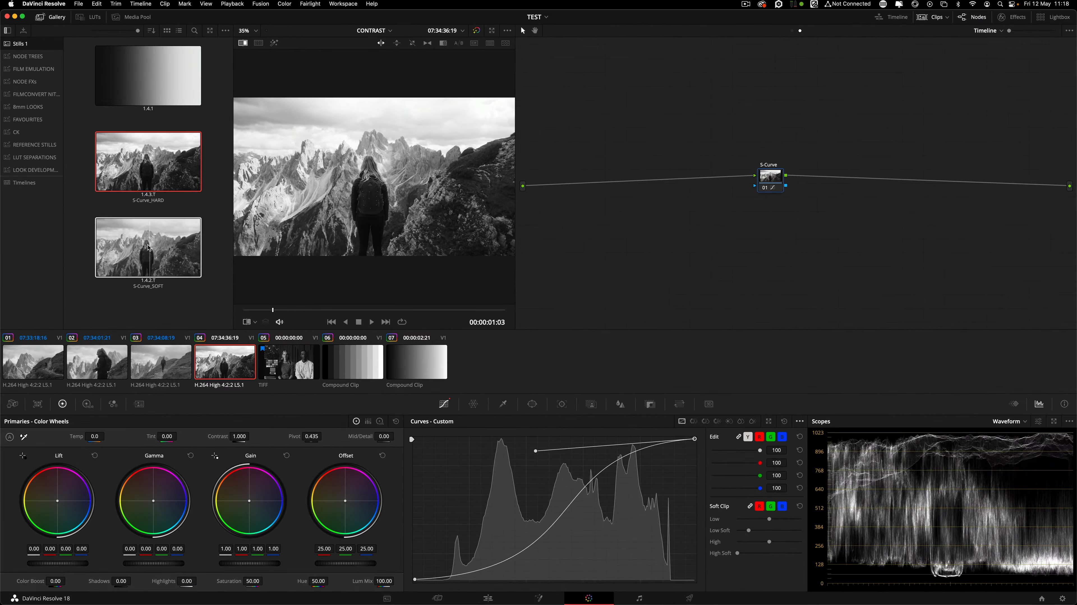
right_click(118, 362)
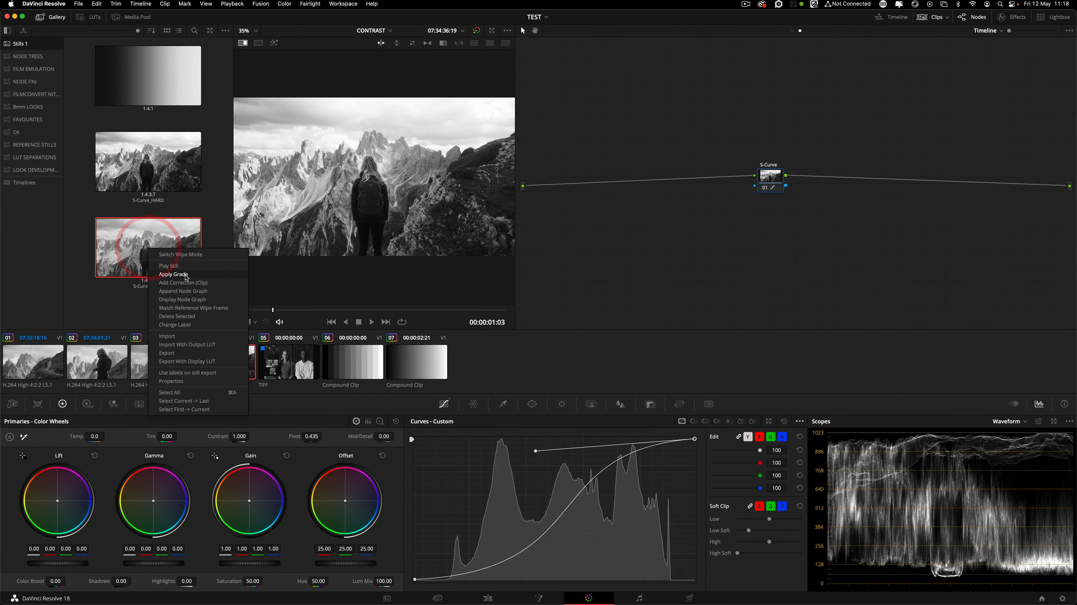
left_click(186, 274)
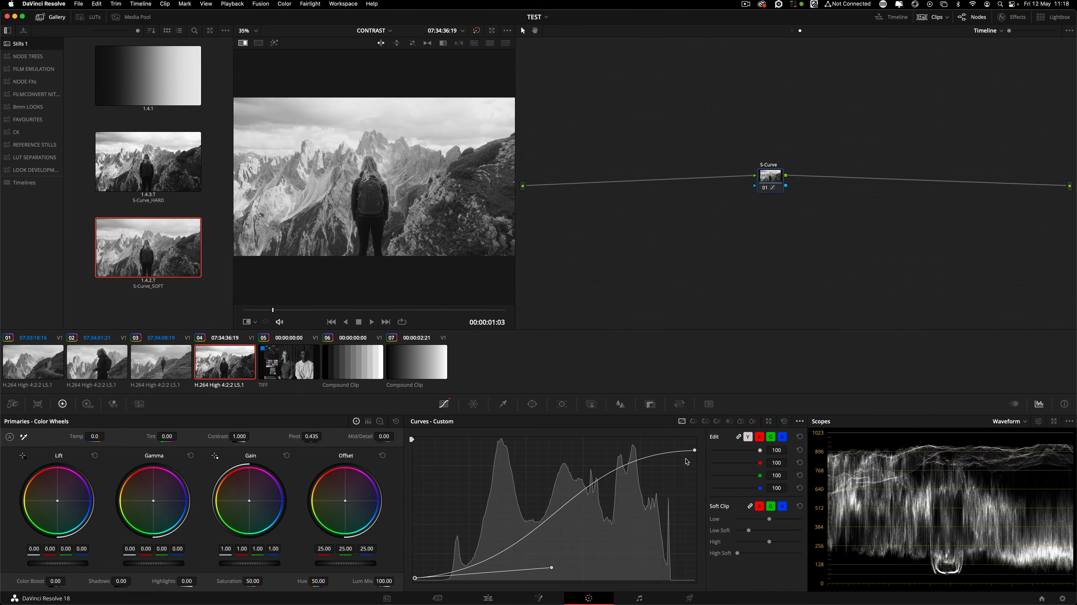
right_click(163, 168)
left_click(194, 194)
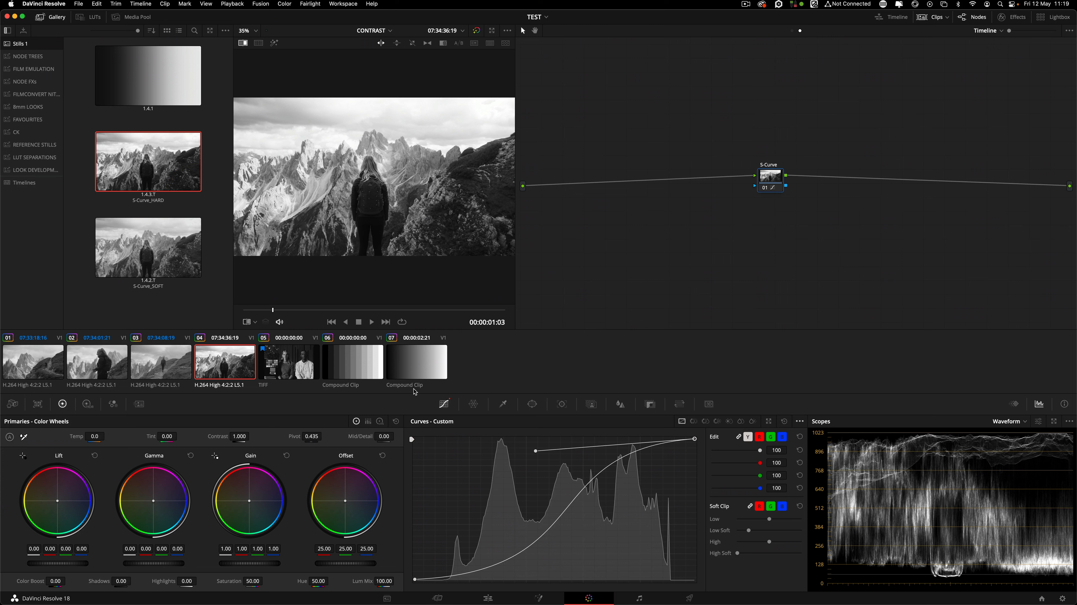
left_click(292, 362)
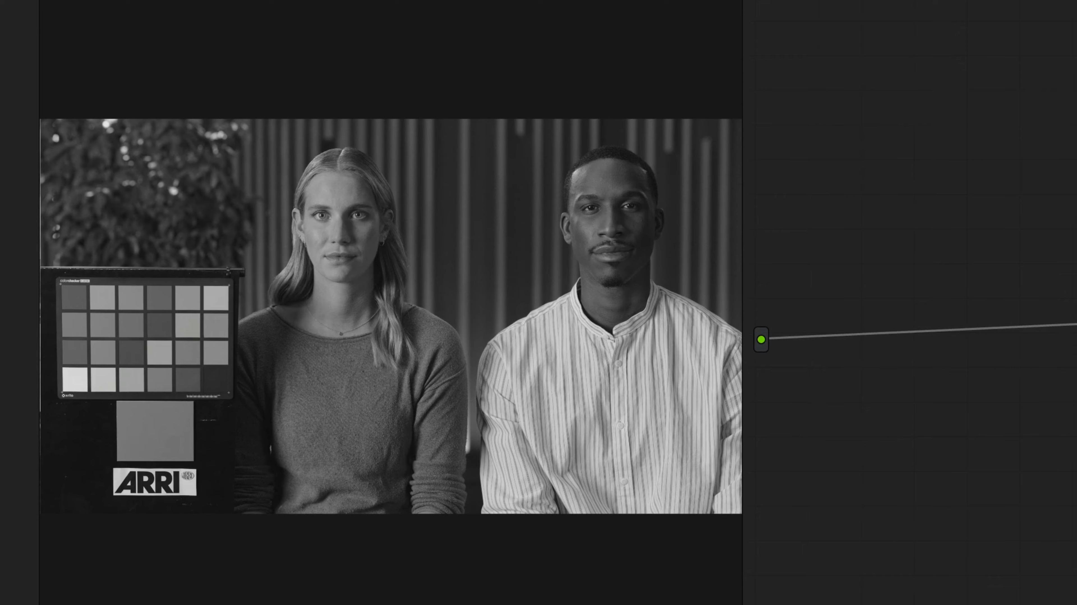
left_click(217, 369)
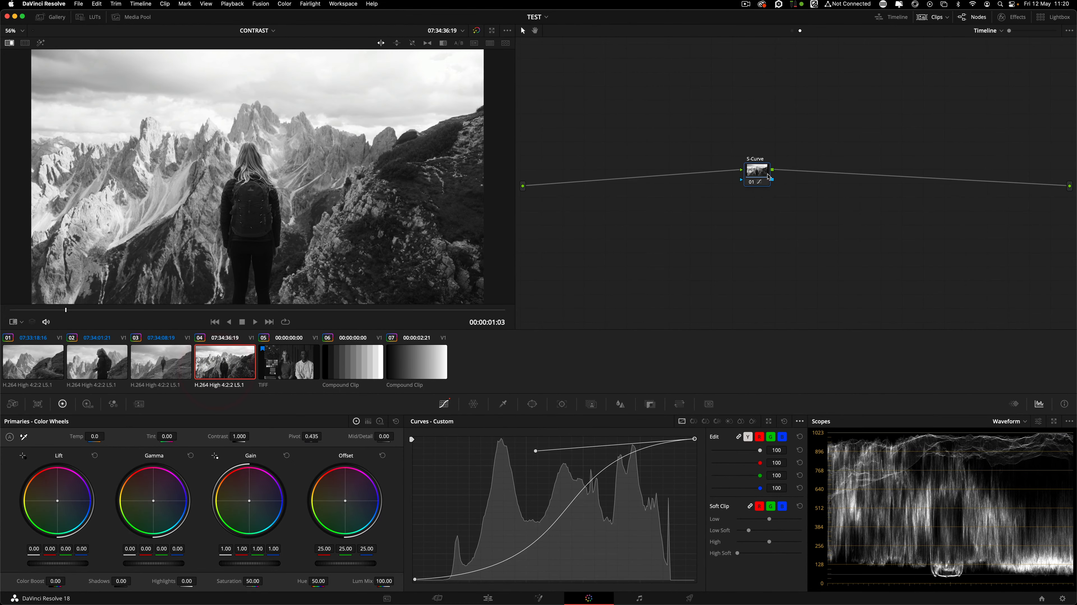
left_click_drag(768, 173, 761, 172)
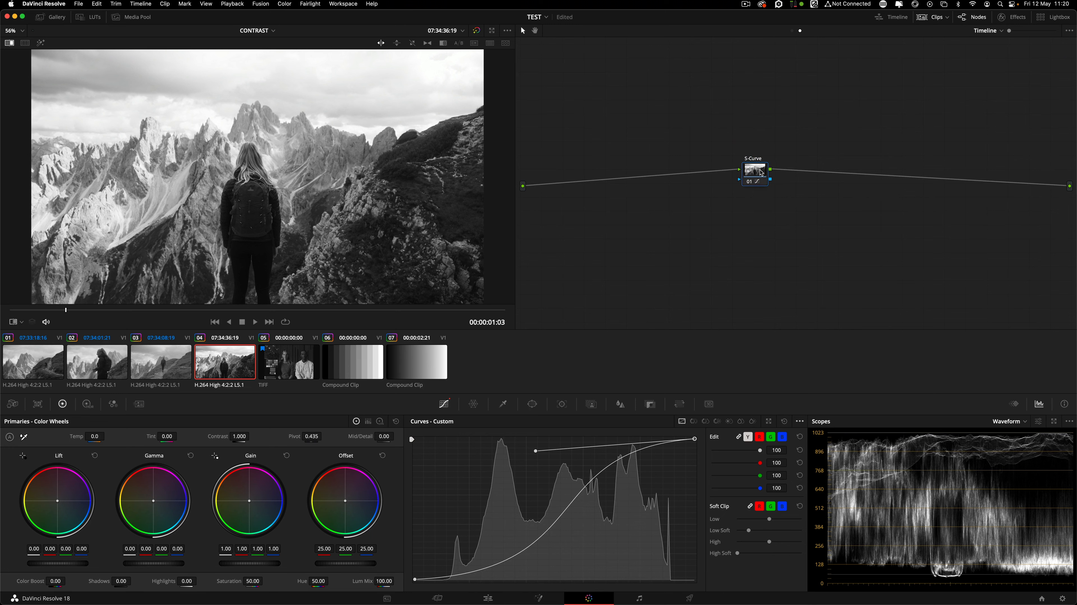
left_click(35, 378)
left_click(97, 364)
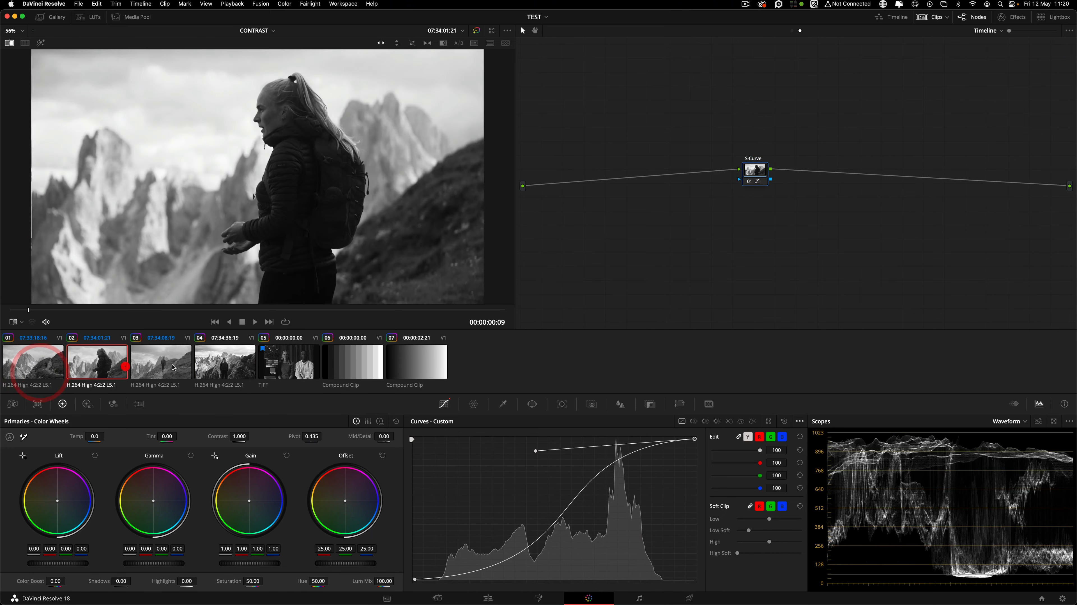
left_click(167, 364)
left_click(226, 374)
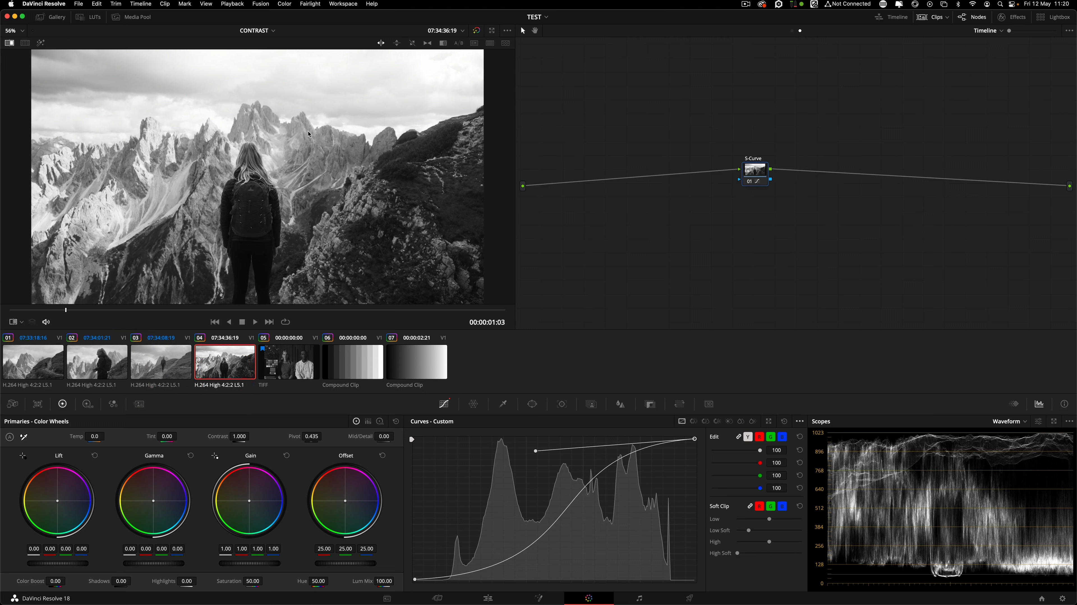
Hide the Gallery, narrow the viewer slightly, and shift the S-Curve node right.
left_click(53, 17)
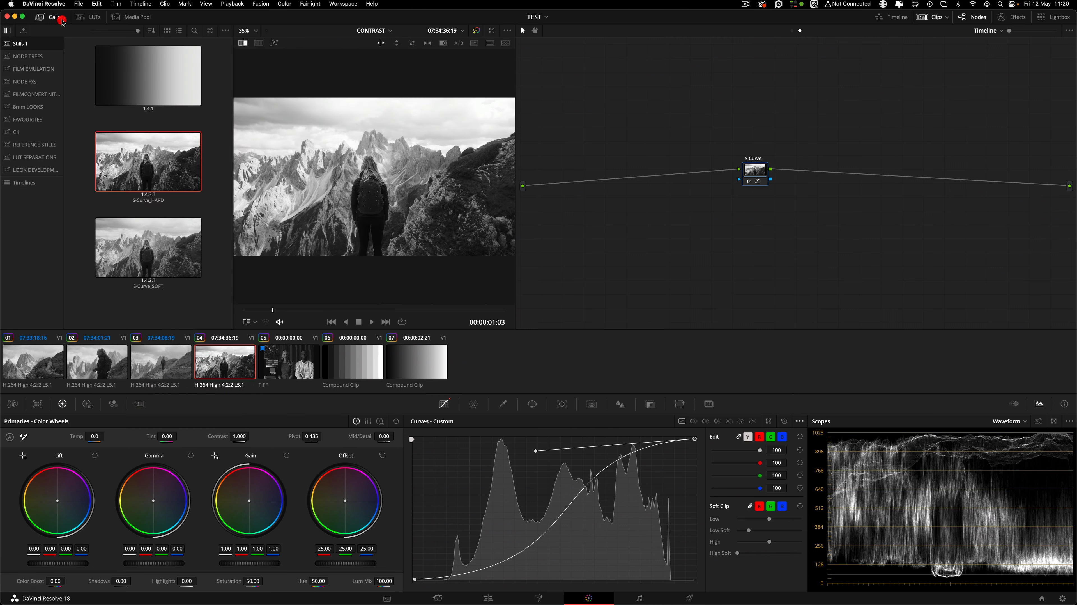
left_click(53, 17)
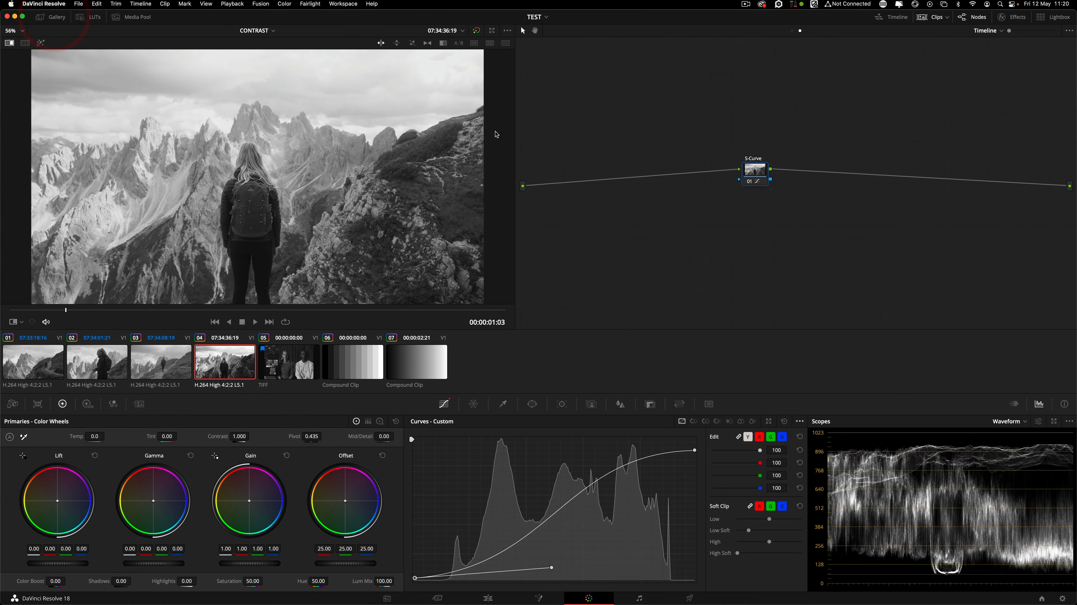
mouse_move(516, 133)
left_mouse_down()
mouse_move(493, 144)
mouse_move(546, 148)
mouse_move(513, 154)
left_mouse_up()
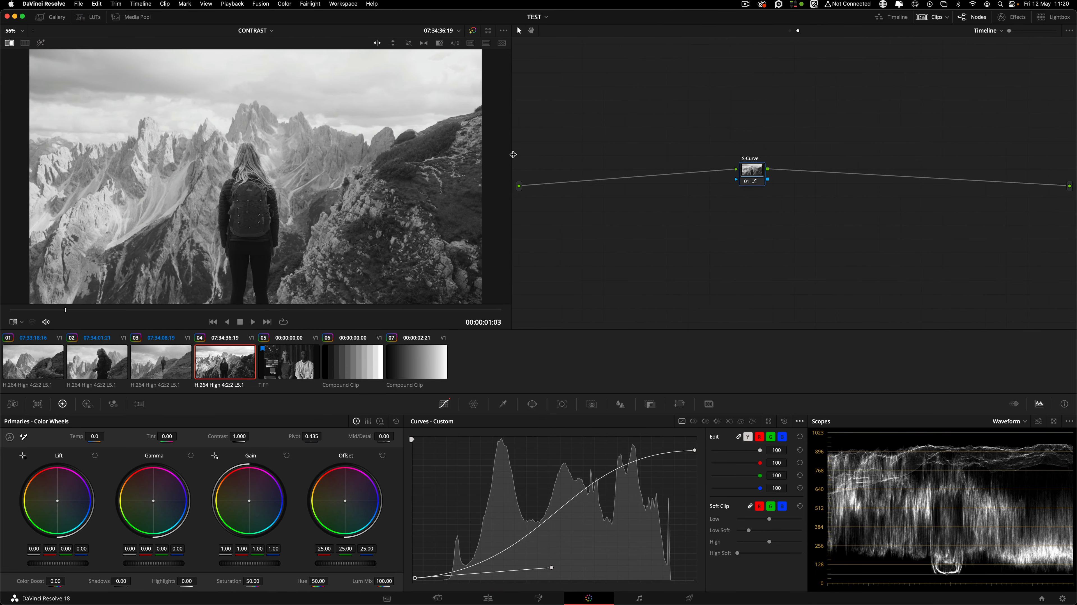
left_click(701, 166)
left_click_drag(756, 174, 782, 179)
left_click_drag(657, 97, 838, 221)
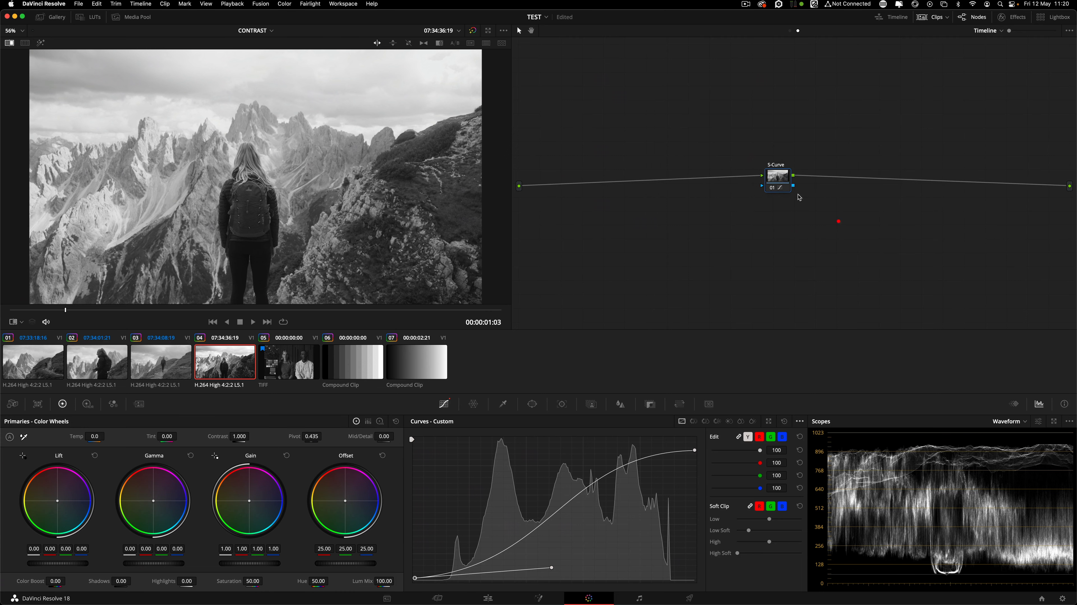
left_click_drag(785, 182, 790, 183)
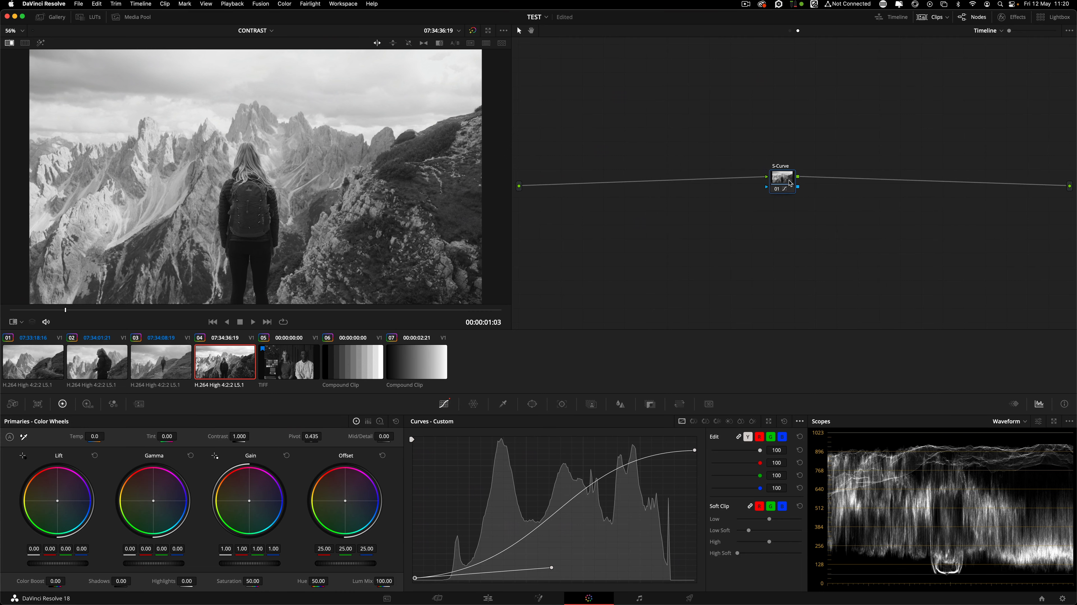
Switch to the clip node graph and bring CTR and EXP into line.
left_click(790, 30)
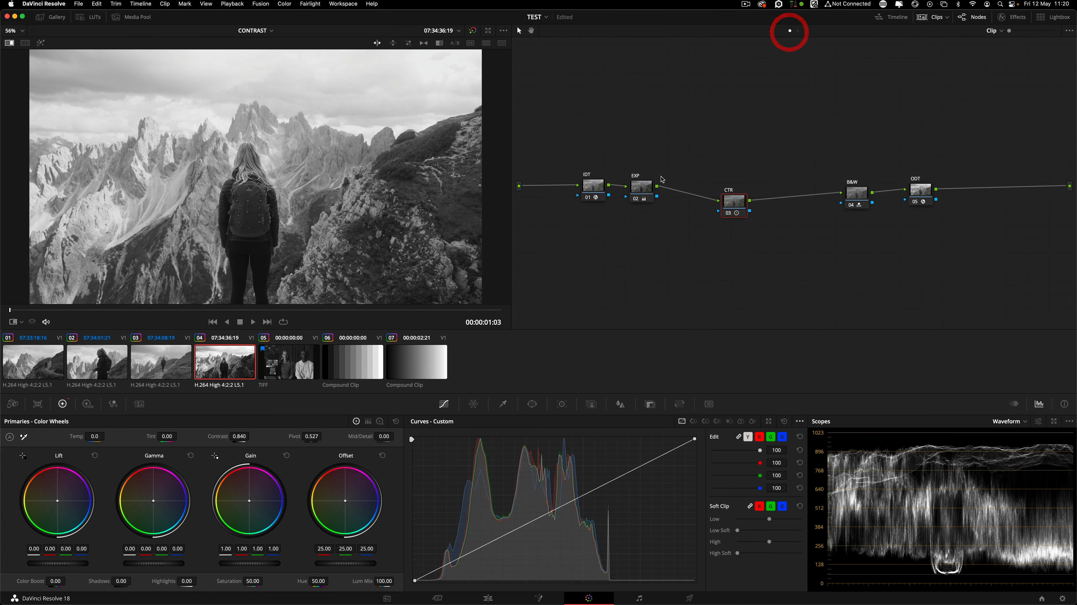
left_click_drag(543, 146, 814, 241)
left_click(762, 235)
left_click_drag(732, 209, 729, 196)
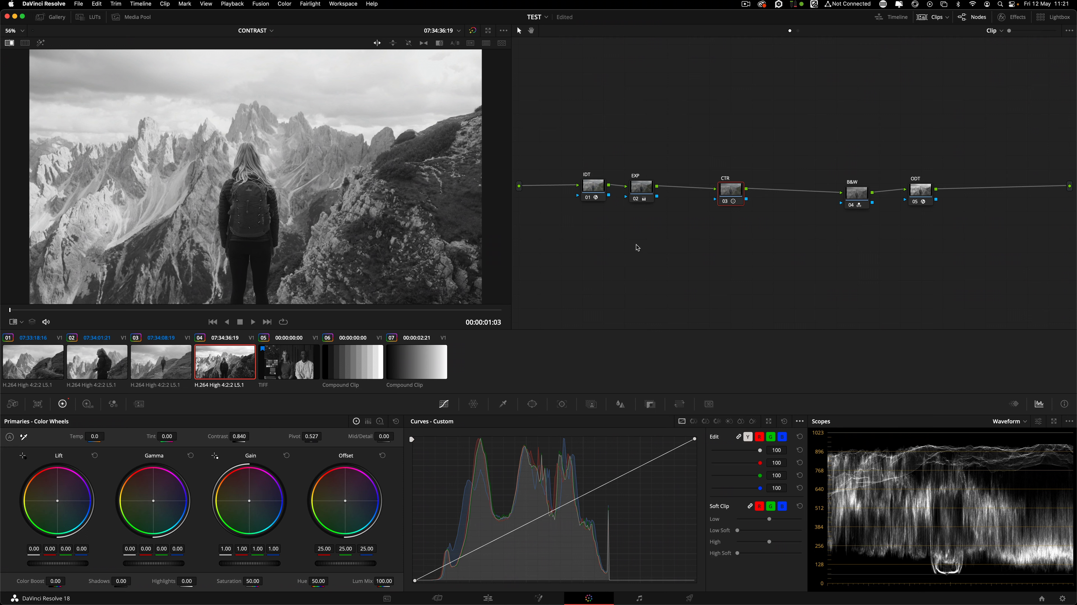
left_click_drag(644, 198, 685, 199)
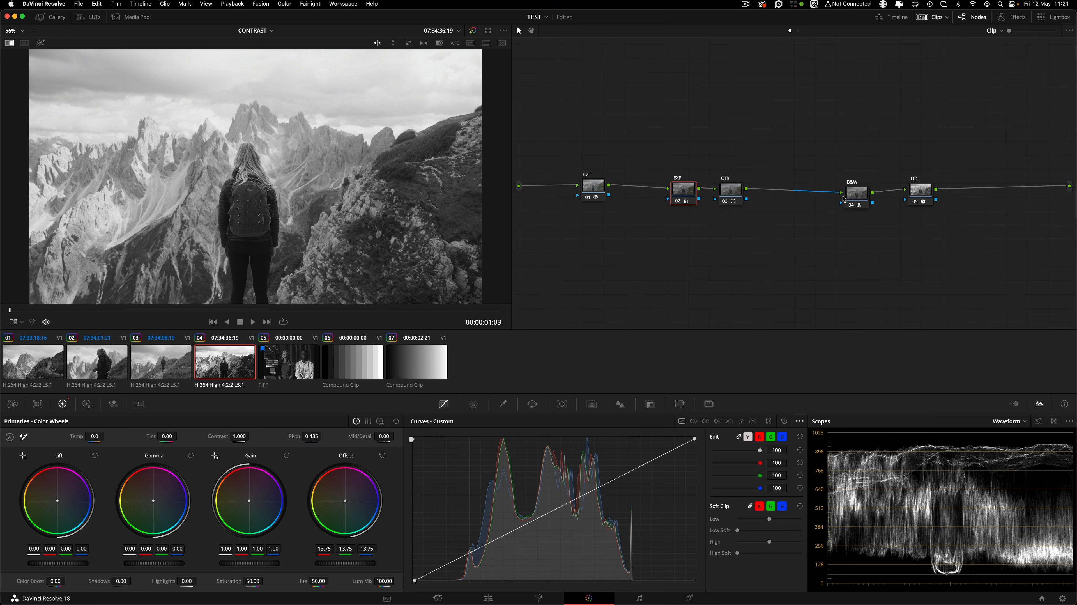
left_click(762, 190)
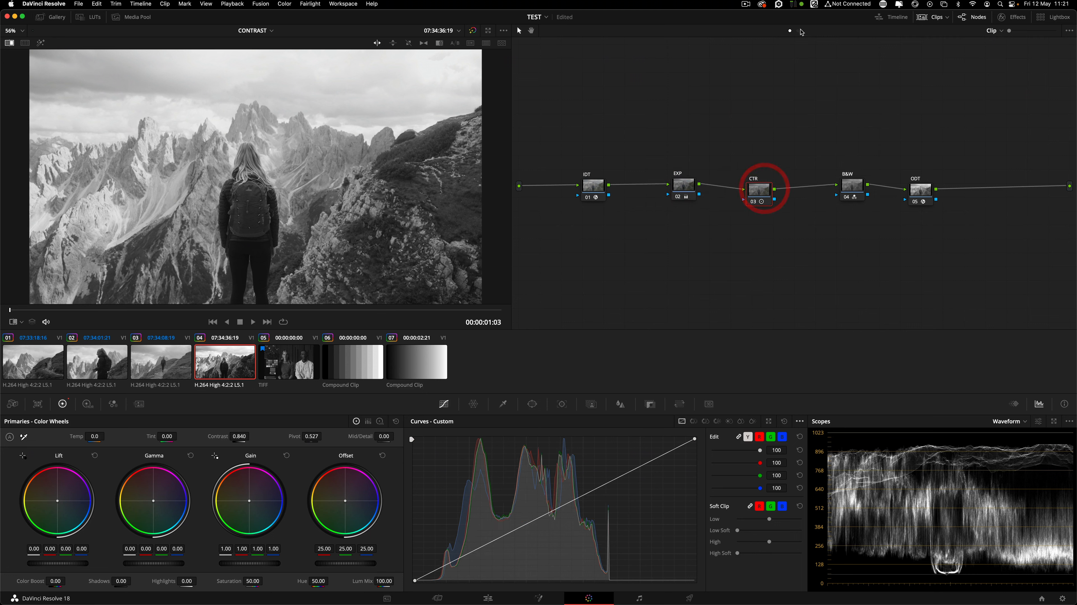
Align EXP, CTR, B&W and ODT into one straight row.
left_click(798, 31)
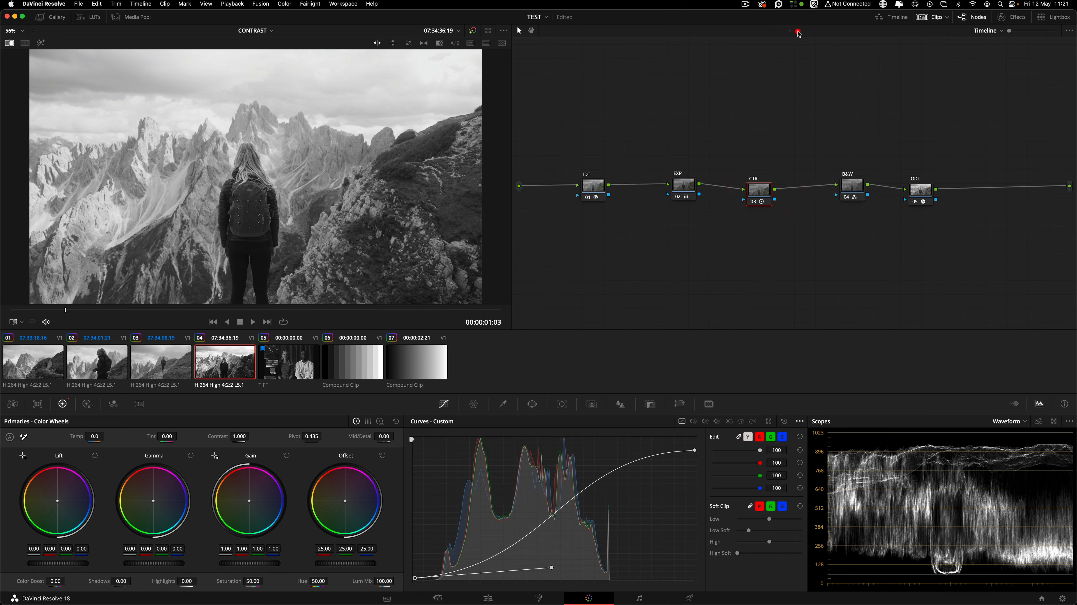
left_click(790, 32)
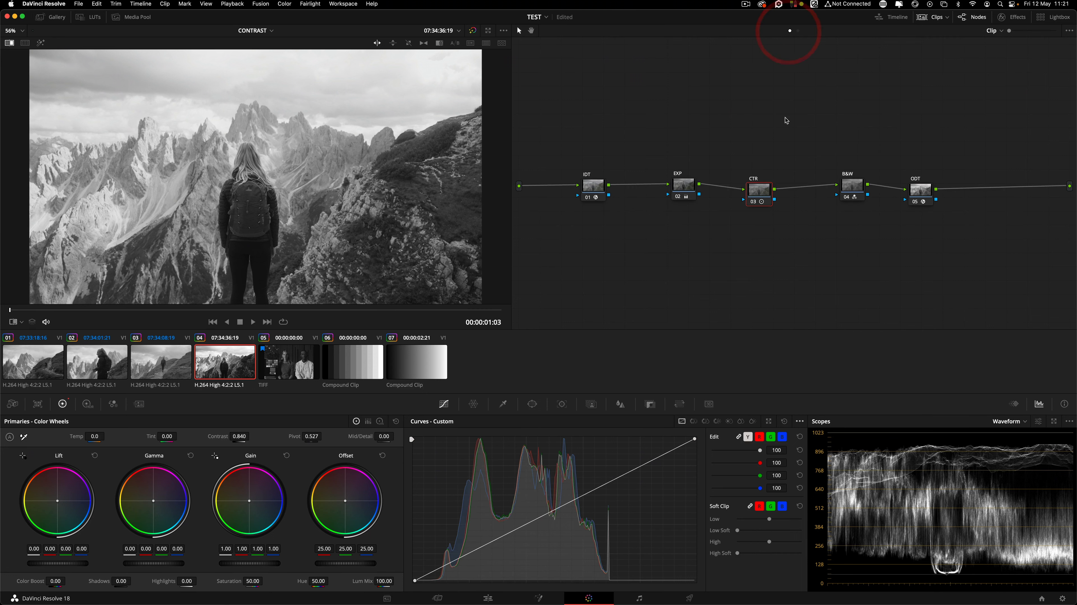
left_click_drag(683, 187, 638, 183)
left_click_drag(761, 193, 747, 188)
left_click_drag(931, 199, 939, 196)
left_click_drag(854, 188, 887, 190)
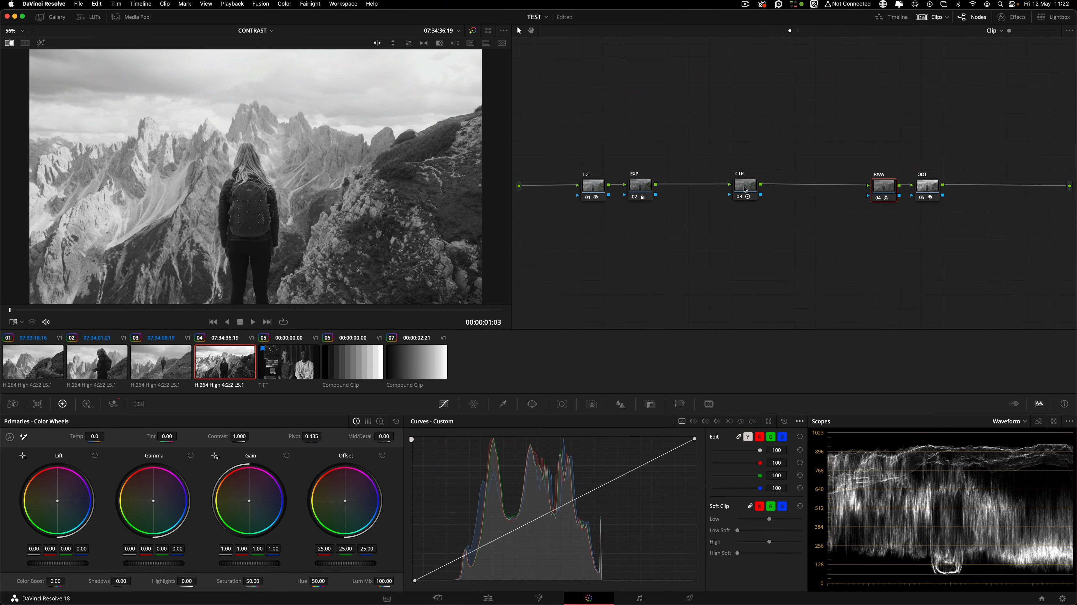